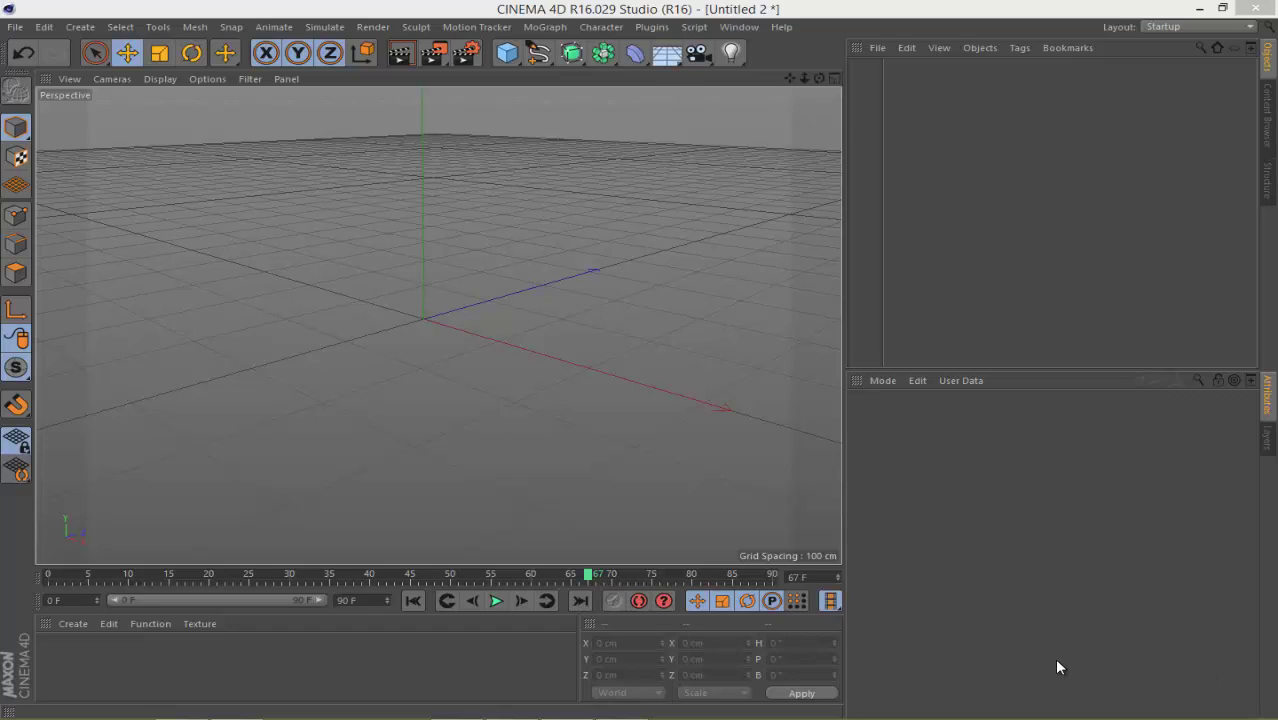
Step: Move the playhead of the empty scene back to frame 0
{"action": "left_click", "coordinate": [414, 601]}
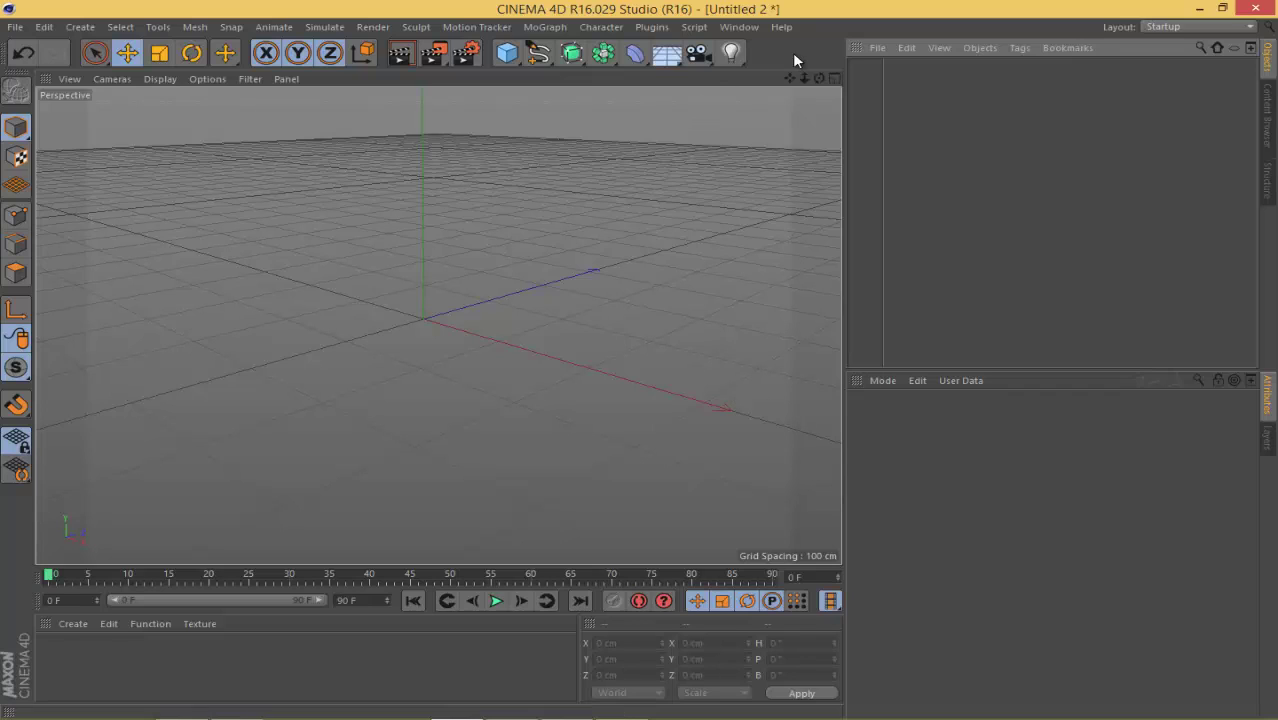
Step: Add a Light and a Floor, raise the light on Y, and attach an XPresso tag to the light
{"action": "left_click", "coordinate": [731, 57]}
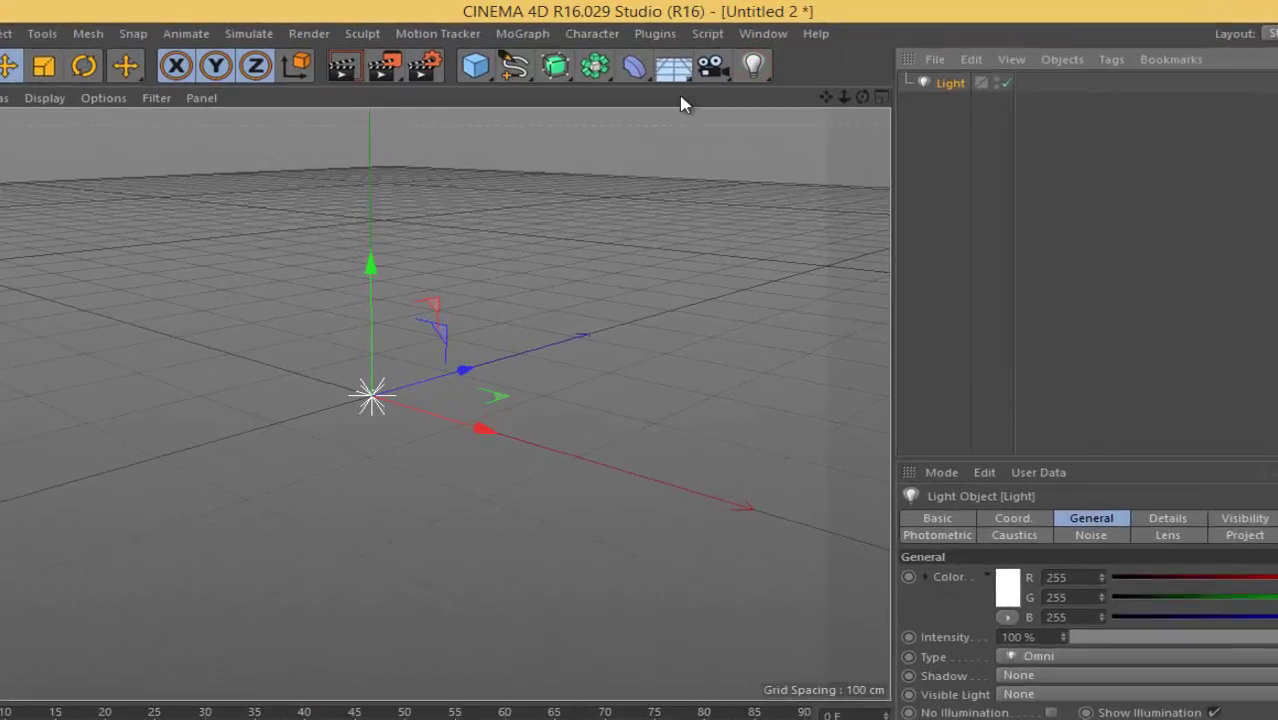
{"action": "left_click", "coordinate": [666, 53]}
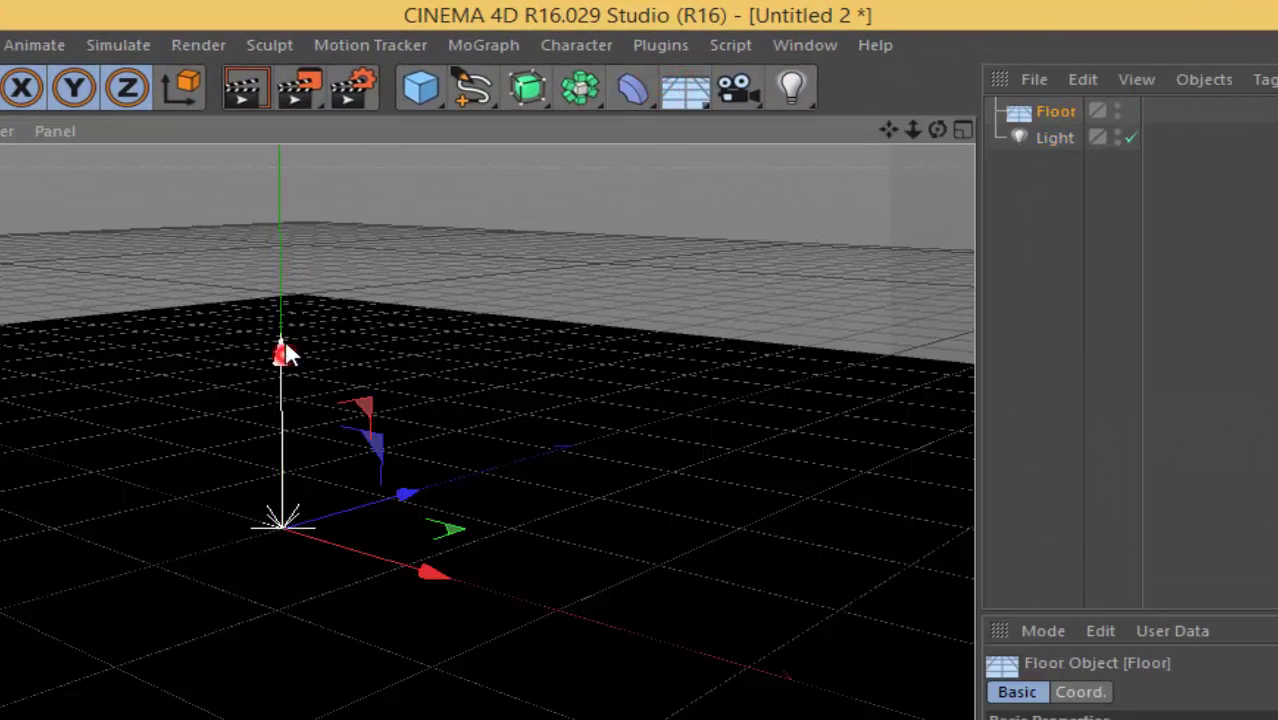
{"action": "mouse_move", "coordinate": [285, 339]}
{"action": "left_mouse_down"}
{"action": "mouse_move", "coordinate": [285, 385]}
{"action": "mouse_move", "coordinate": [275, 250]}
{"action": "left_mouse_up"}
{"action": "left_click", "coordinate": [1046, 140]}
{"action": "left_click", "coordinate": [983, 84]}
{"action": "mouse_move", "coordinate": [1049, 92]}
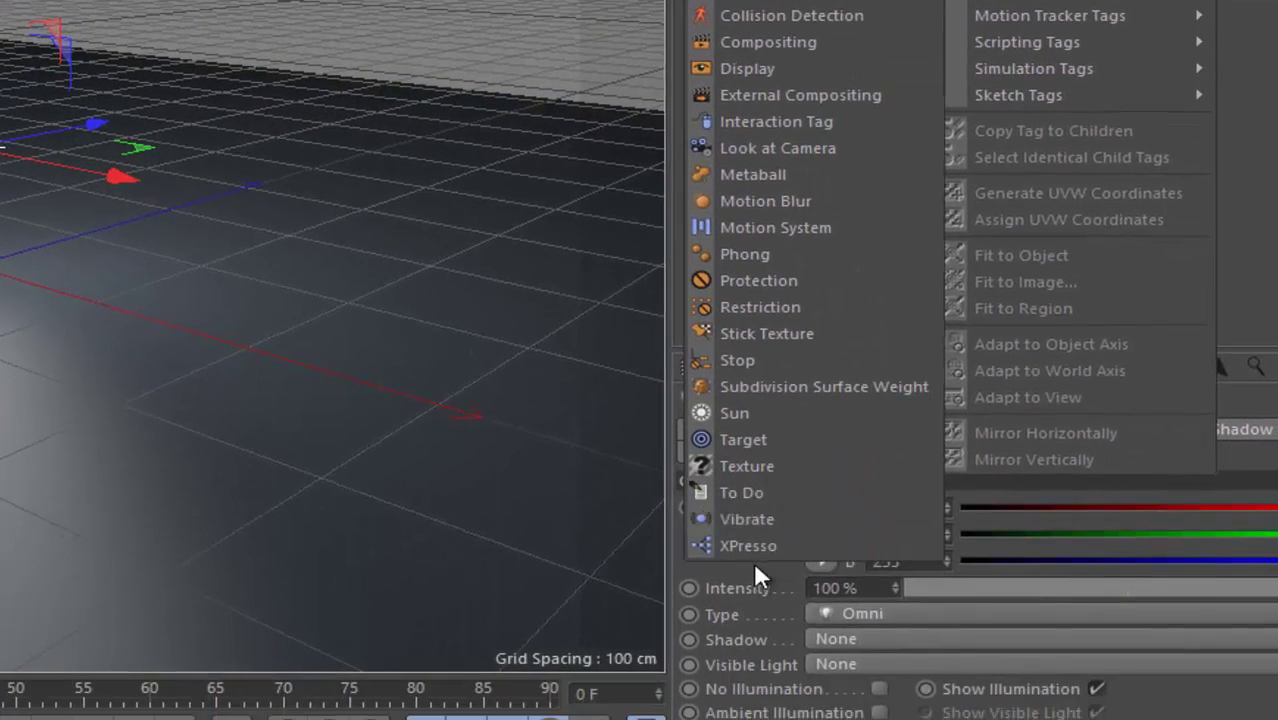
{"action": "left_click", "coordinate": [753, 545]}
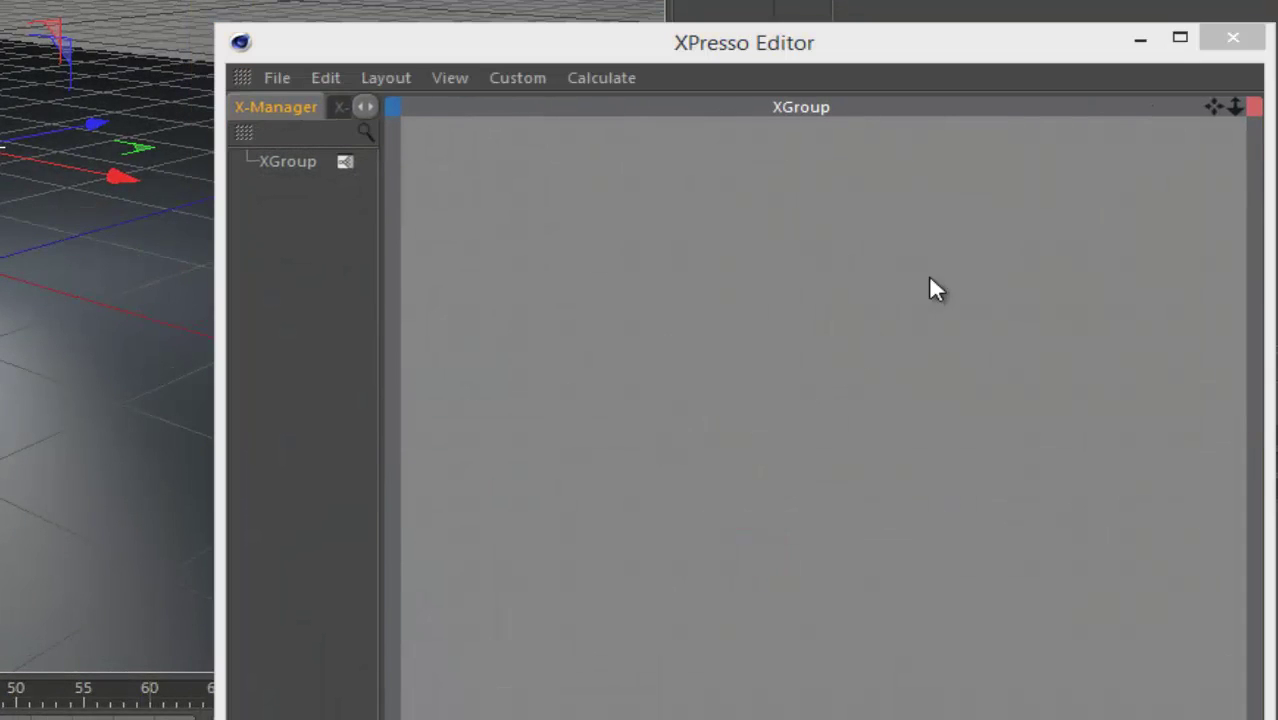
Step: Add the Light as a node with an Enabled input, placed at the upper right
{"action": "left_click_drag", "start_coordinate": [940, 297], "coordinate": [943, 374]}
{"action": "left_click", "coordinate": [900, 269]}
{"action": "mouse_move", "coordinate": [968, 287]}
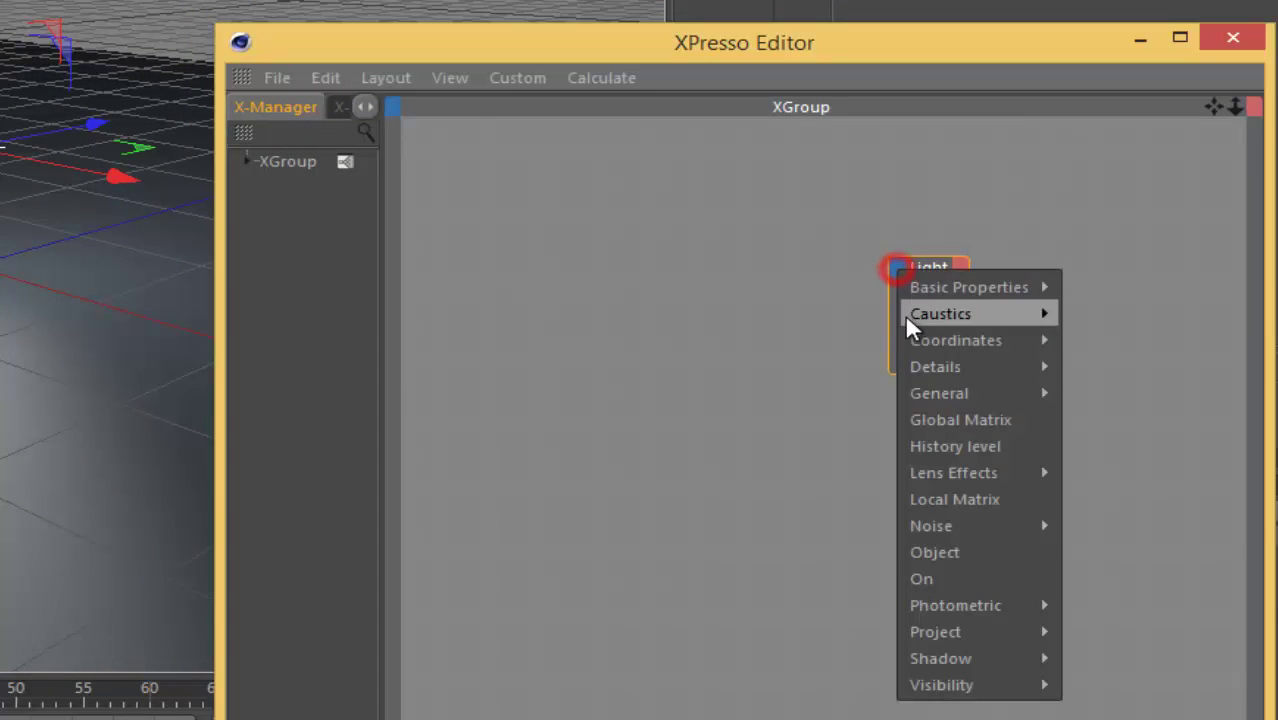
{"action": "left_click", "coordinate": [1107, 289]}
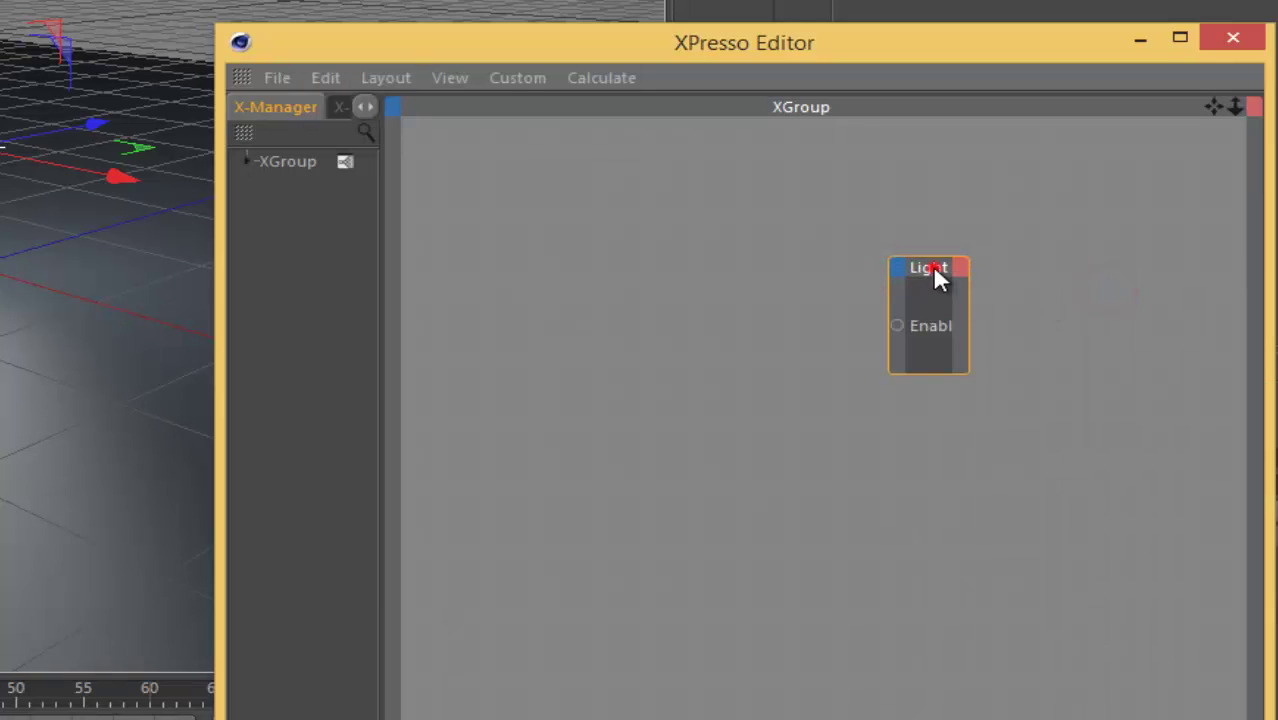
{"action": "left_click_drag", "start_coordinate": [932, 266], "coordinate": [1194, 236]}
{"action": "left_click_drag", "start_coordinate": [1146, 281], "coordinate": [1058, 284]}
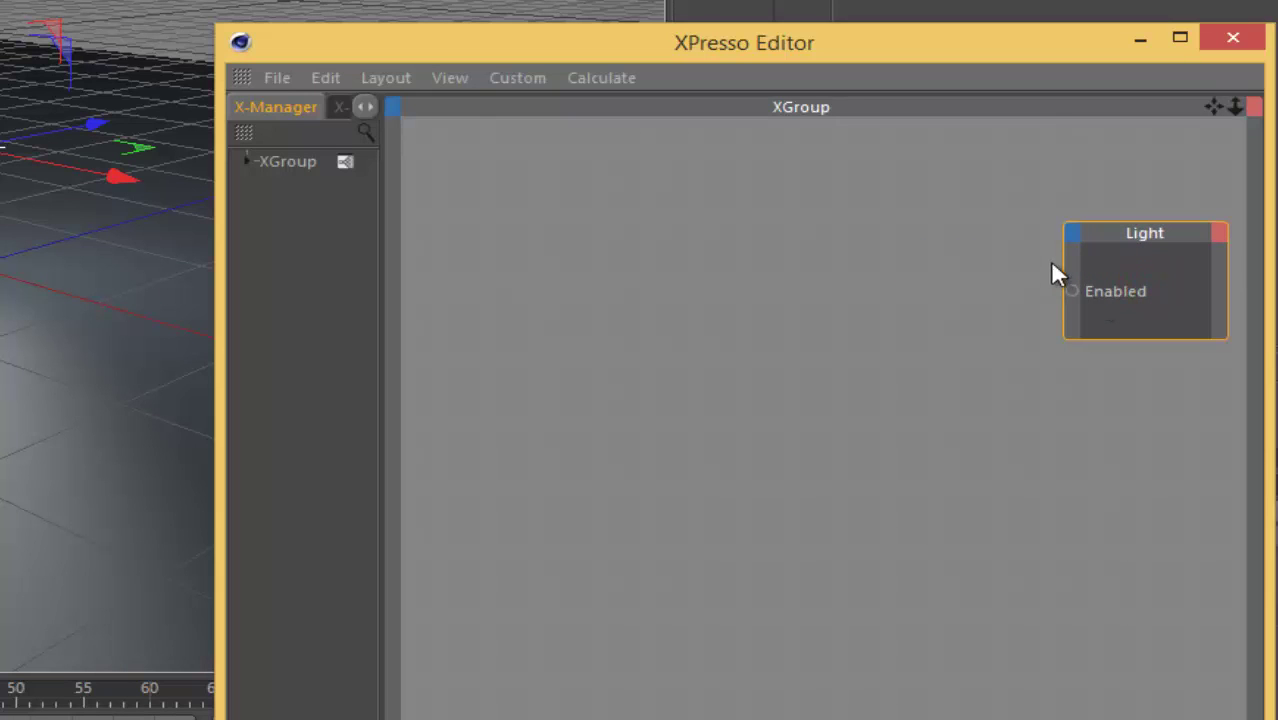
Step: Add a Time node and replace its Time output with a Frame output
{"action": "right_click", "coordinate": [643, 222]}
{"action": "mouse_move", "coordinate": [1022, 45]}
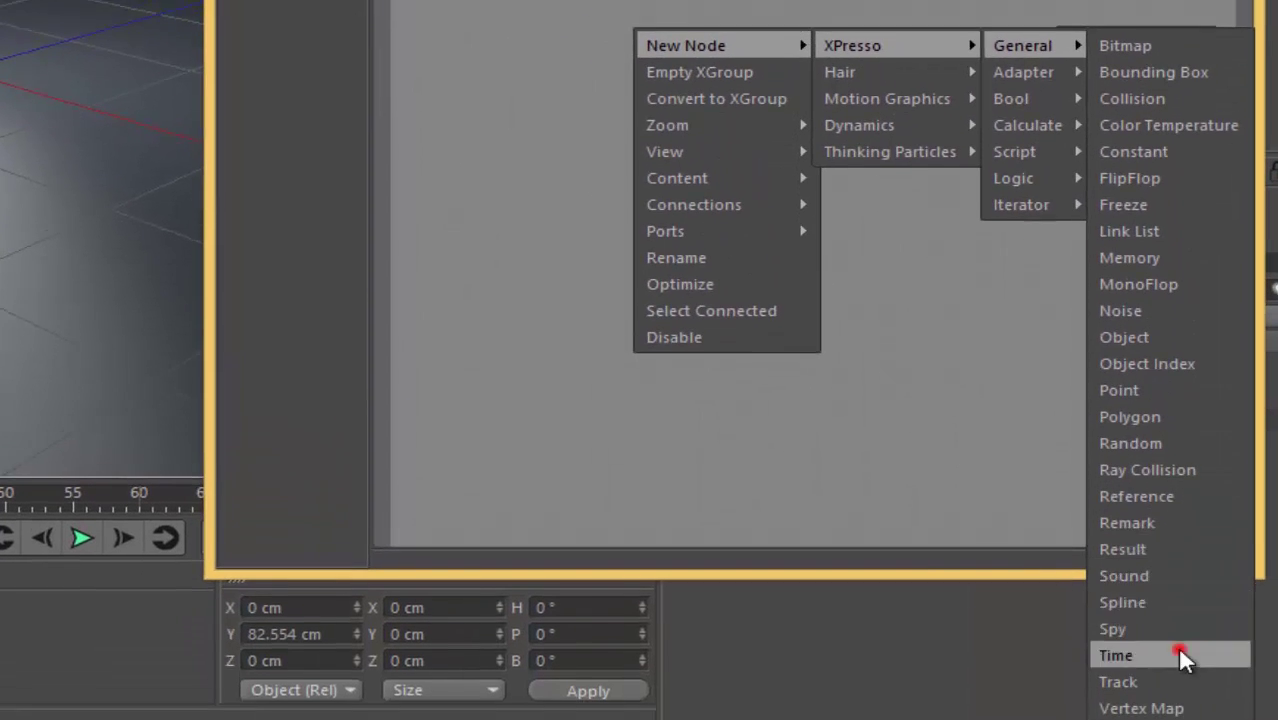
{"action": "left_click", "coordinate": [1178, 640]}
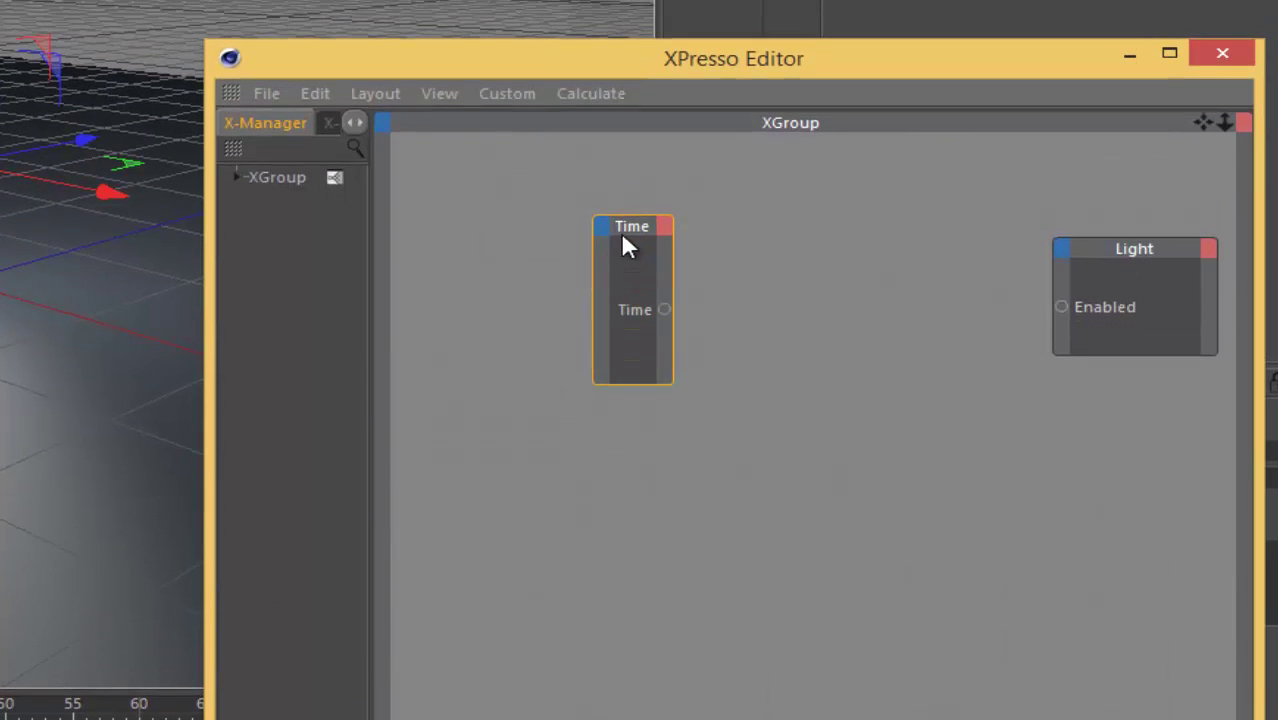
{"action": "mouse_move", "coordinate": [622, 238]}
{"action": "left_mouse_down"}
{"action": "mouse_move", "coordinate": [545, 232]}
{"action": "mouse_move", "coordinate": [700, 257]}
{"action": "left_mouse_up"}
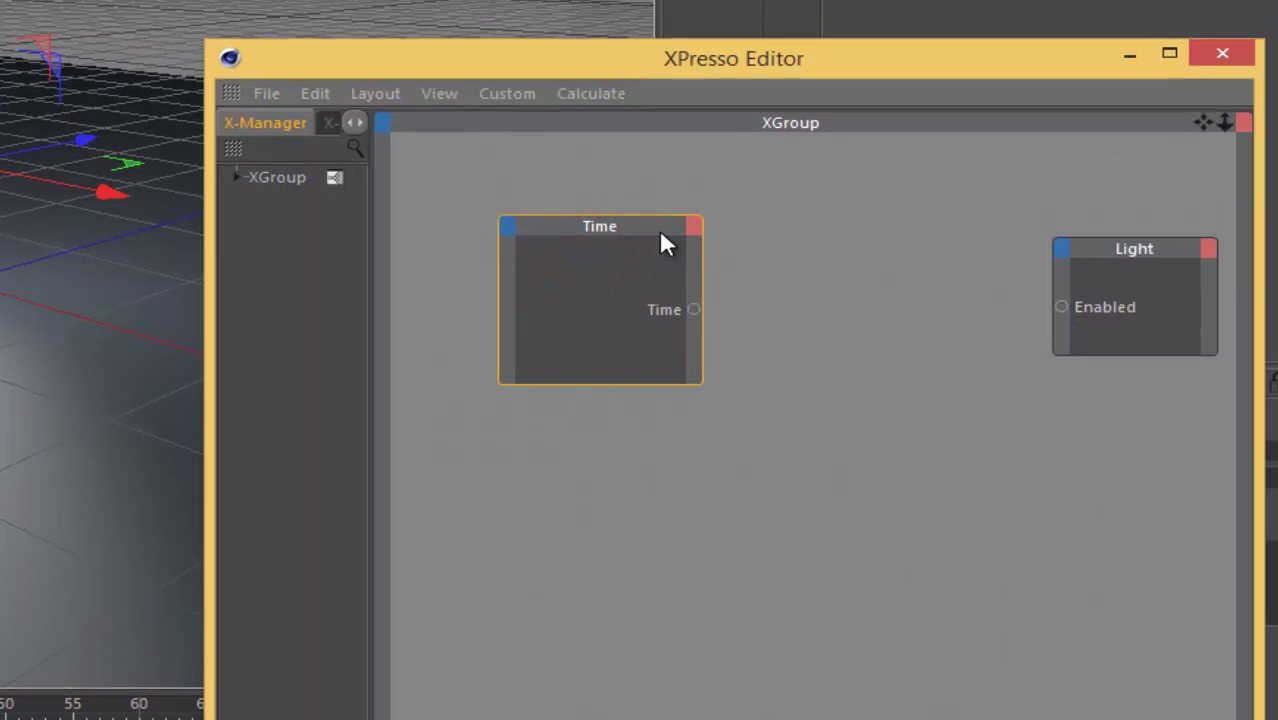
{"action": "right_click", "coordinate": [695, 310]}
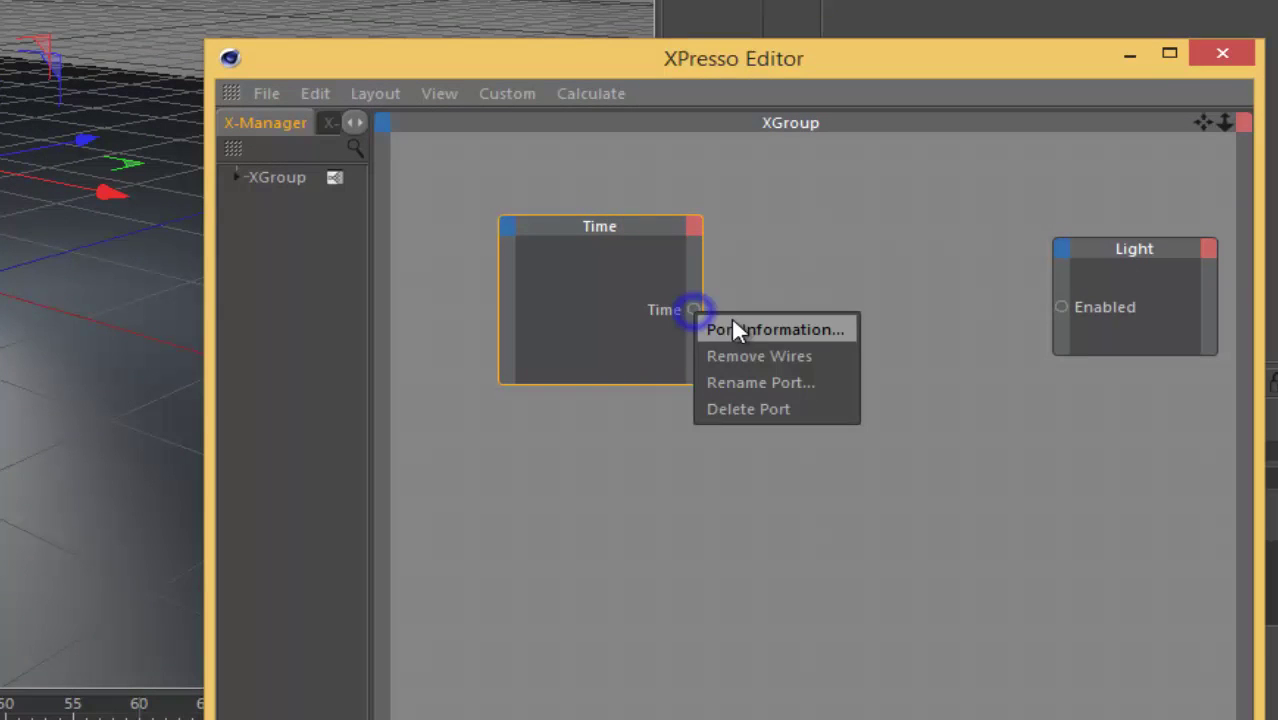
{"action": "left_click", "coordinate": [784, 409]}
{"action": "left_click", "coordinate": [694, 232]}
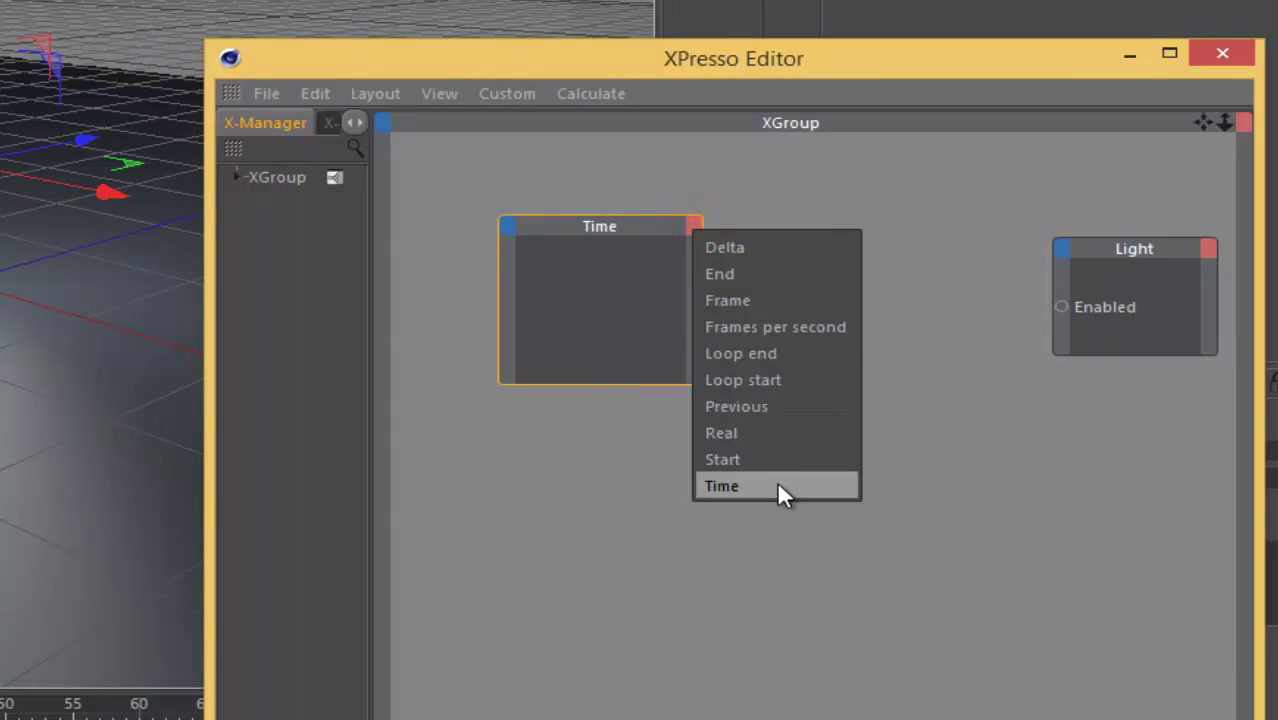
{"action": "left_click", "coordinate": [760, 298]}
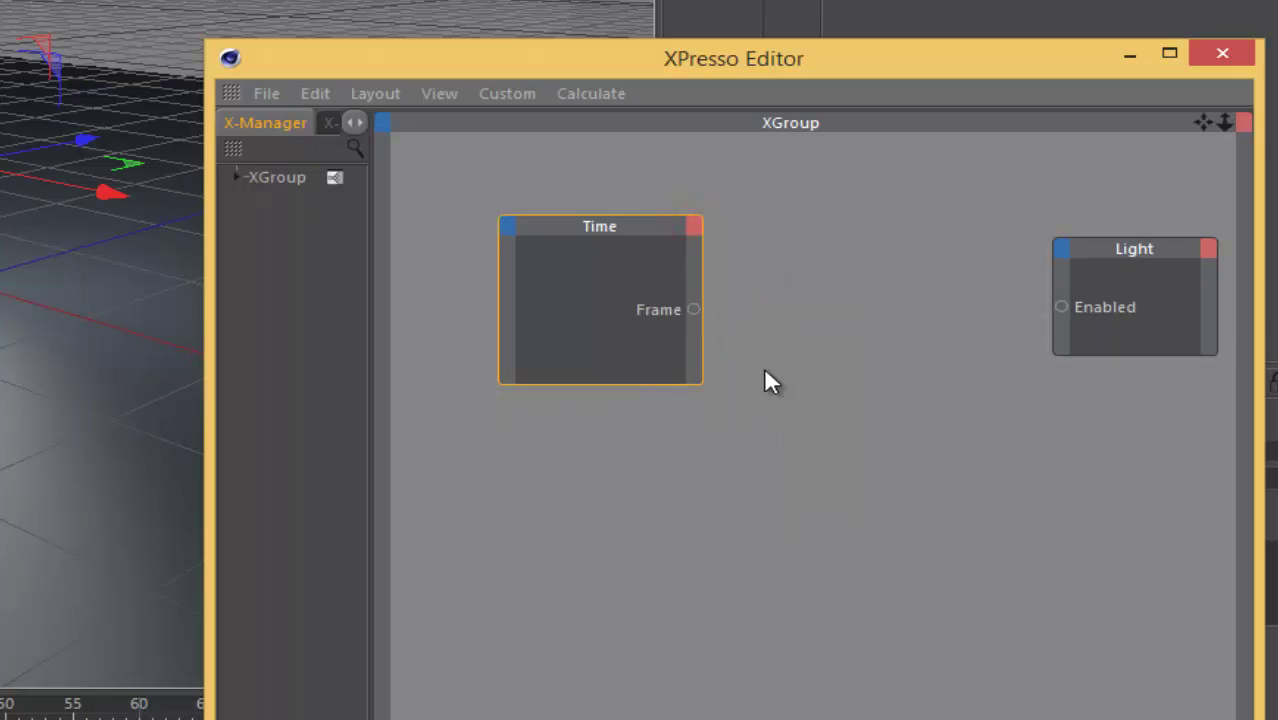
{"action": "right_click", "coordinate": [805, 466]}
{"action": "mouse_move", "coordinate": [1160, 523]}
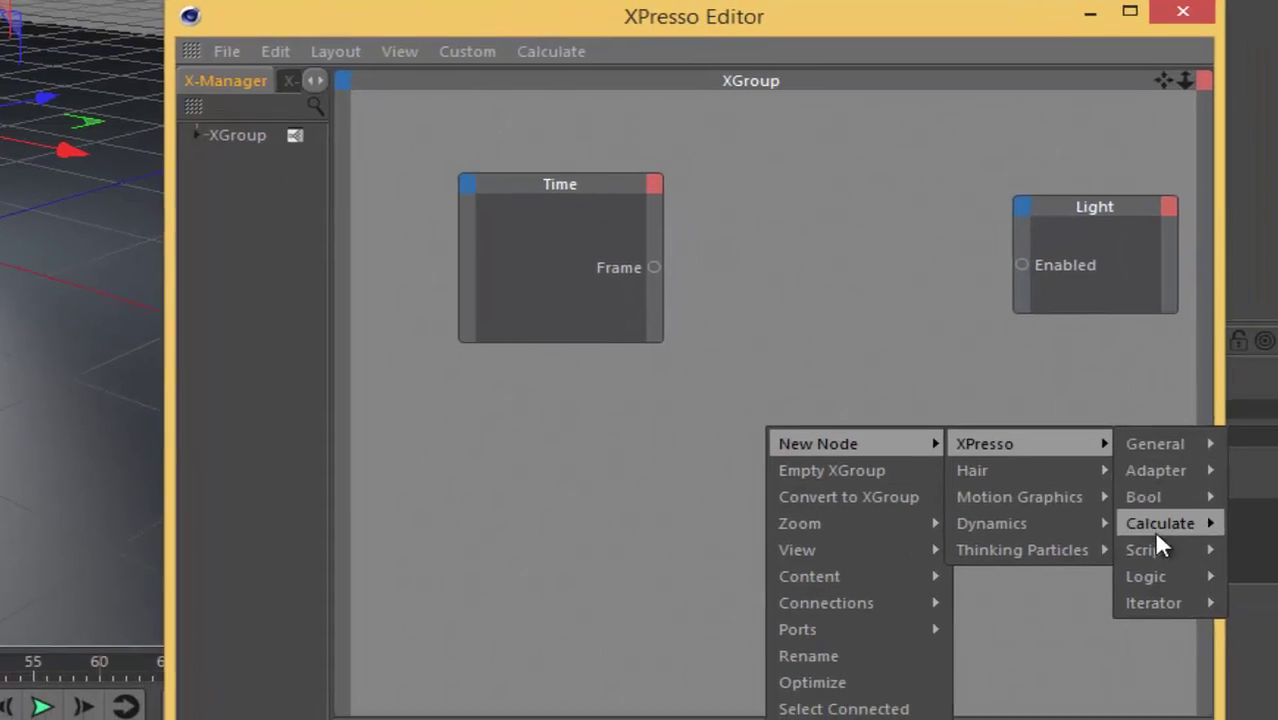
Step: Add a Condition node and a Constant node to the XGroup
{"action": "left_click", "coordinate": [1270, 603]}
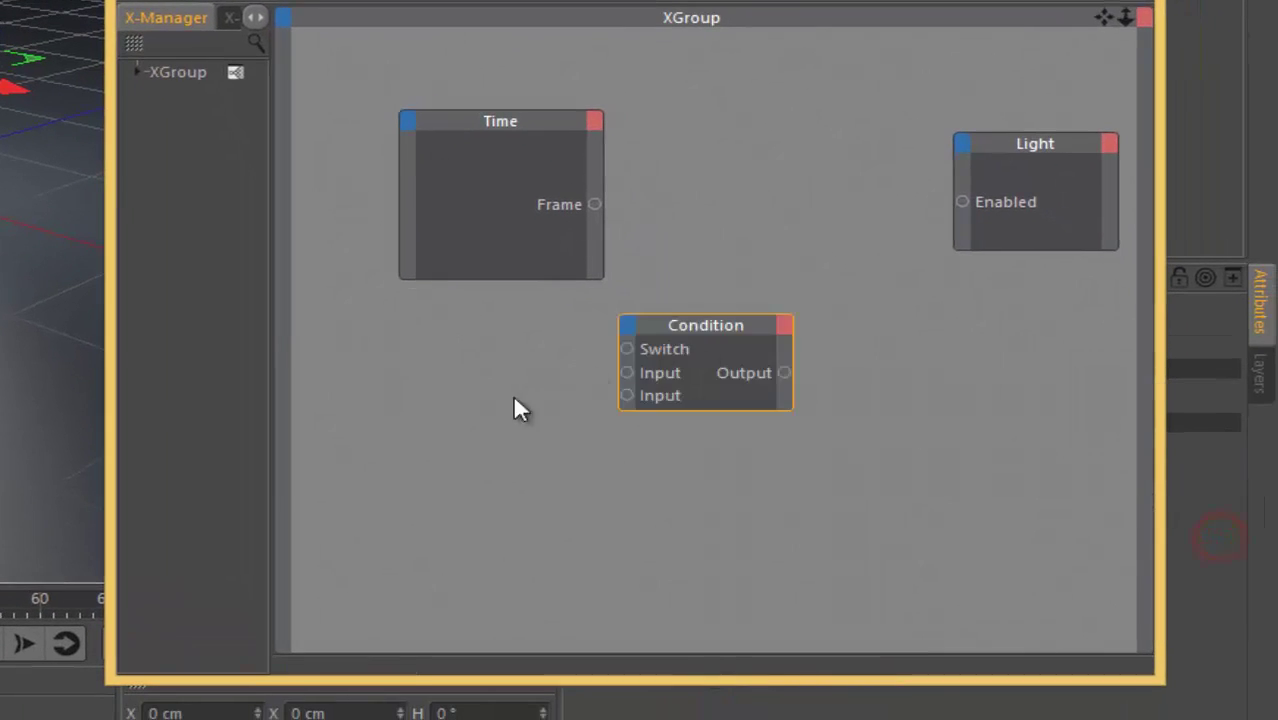
{"action": "right_click", "coordinate": [418, 408]}
{"action": "mouse_move", "coordinate": [807, 304]}
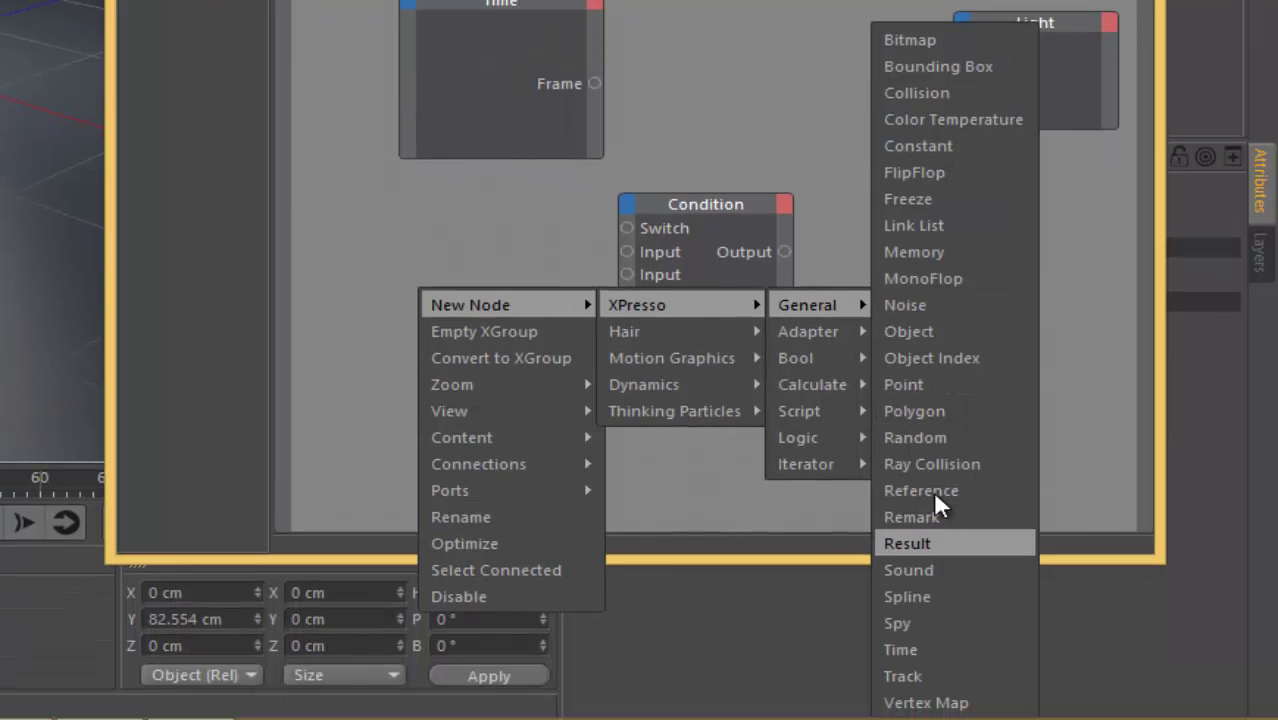
{"action": "left_click", "coordinate": [933, 144]}
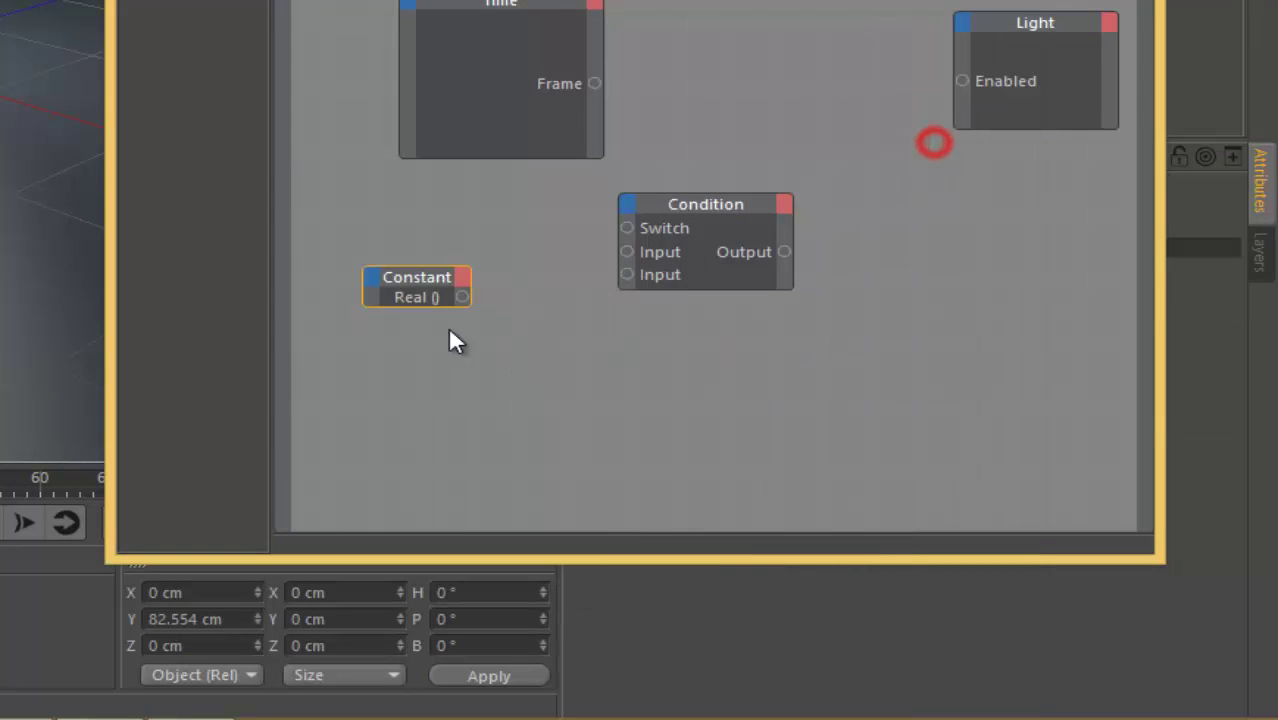
Step: Set the Constant's data type to Integer and edit its value
{"action": "left_click", "coordinate": [430, 263]}
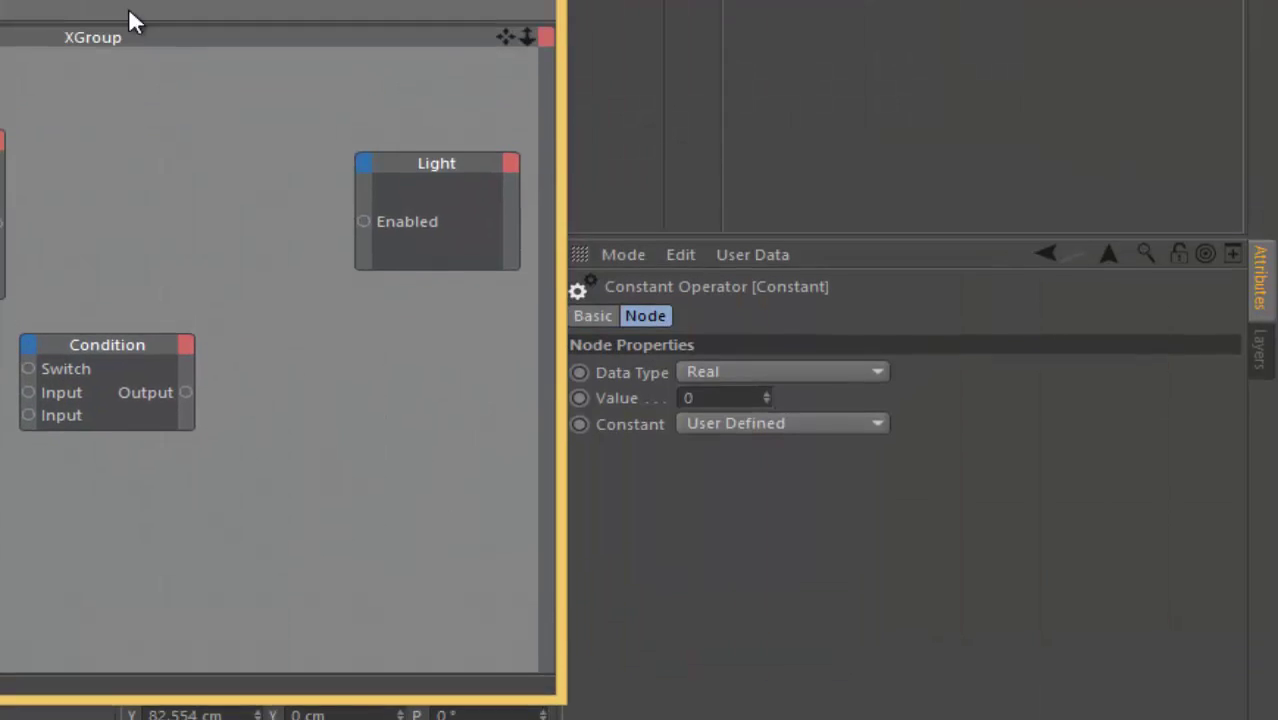
{"action": "left_click", "coordinate": [752, 688]}
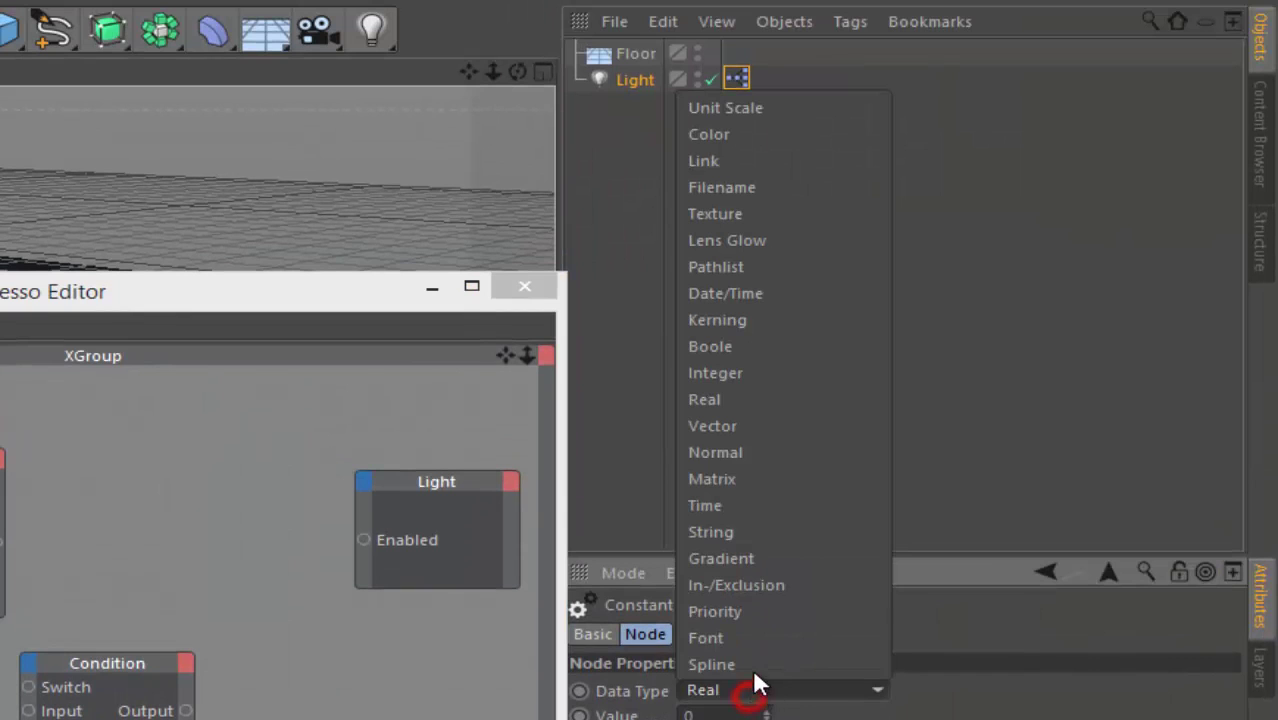
{"action": "left_click", "coordinate": [758, 373]}
{"action": "left_click", "coordinate": [705, 714]}
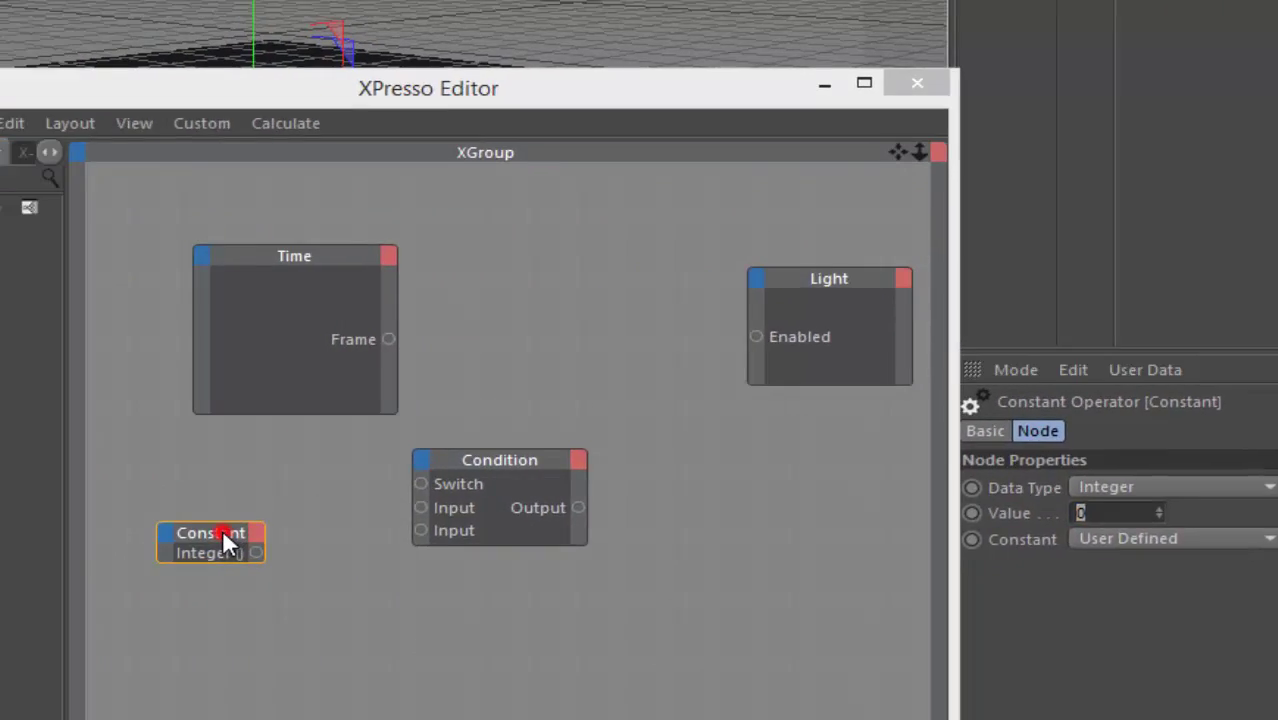
{"action": "left_click", "coordinate": [418, 502]}
Step: Duplicate the Integer Constant and wire both Constants into the Condition's two Inputs
{"action": "left_click_drag", "start_coordinate": [413, 508], "coordinate": [407, 575], "text": "ctrl"}
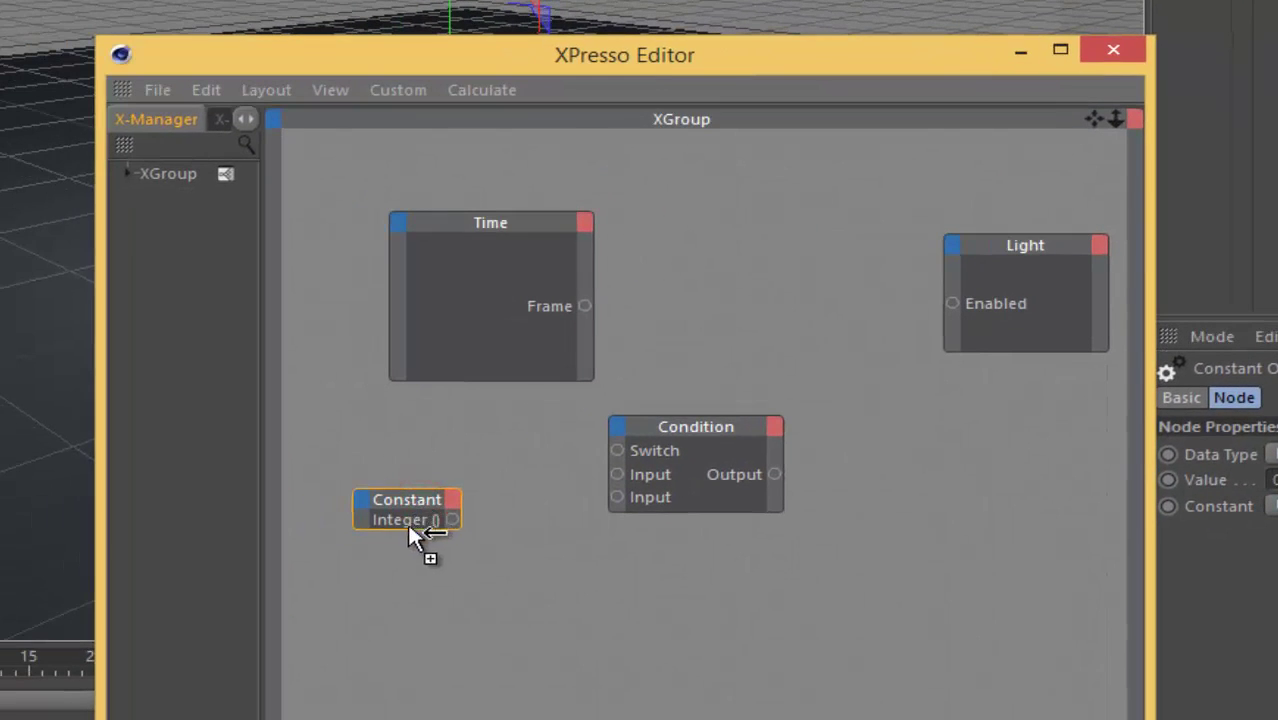
{"action": "left_click_drag", "start_coordinate": [405, 516], "coordinate": [410, 484]}
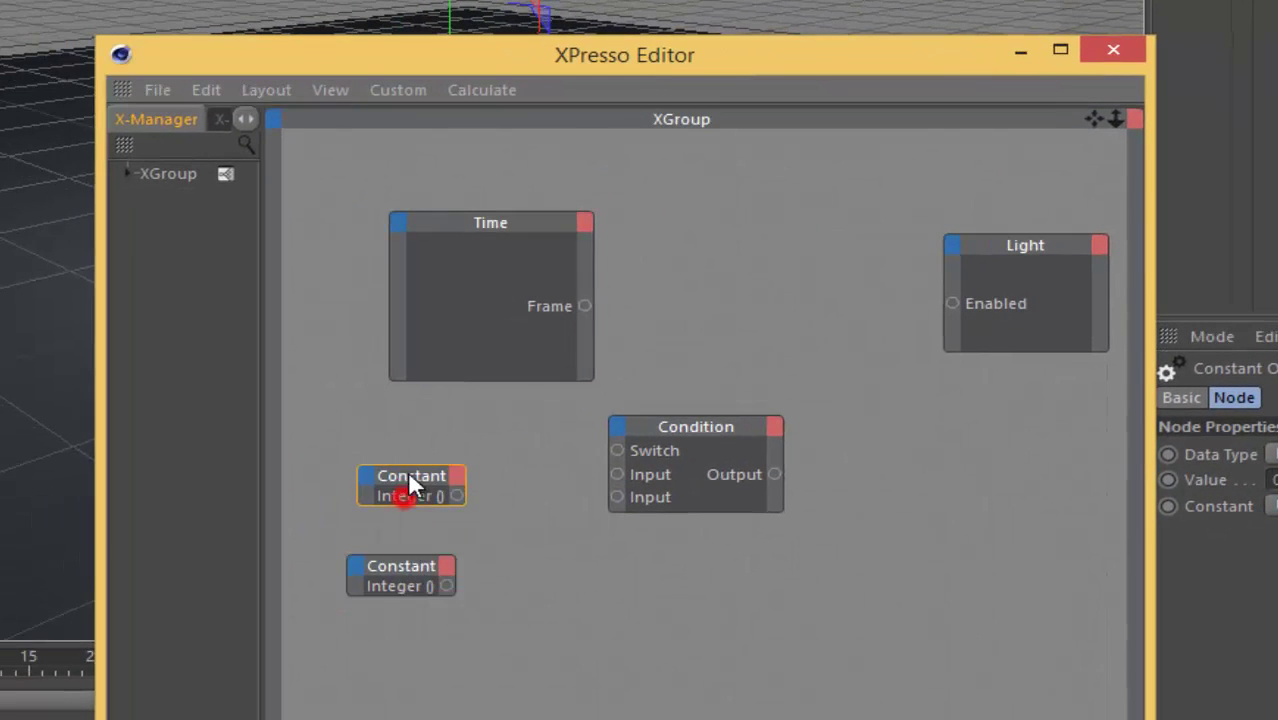
{"action": "left_click", "coordinate": [400, 558]}
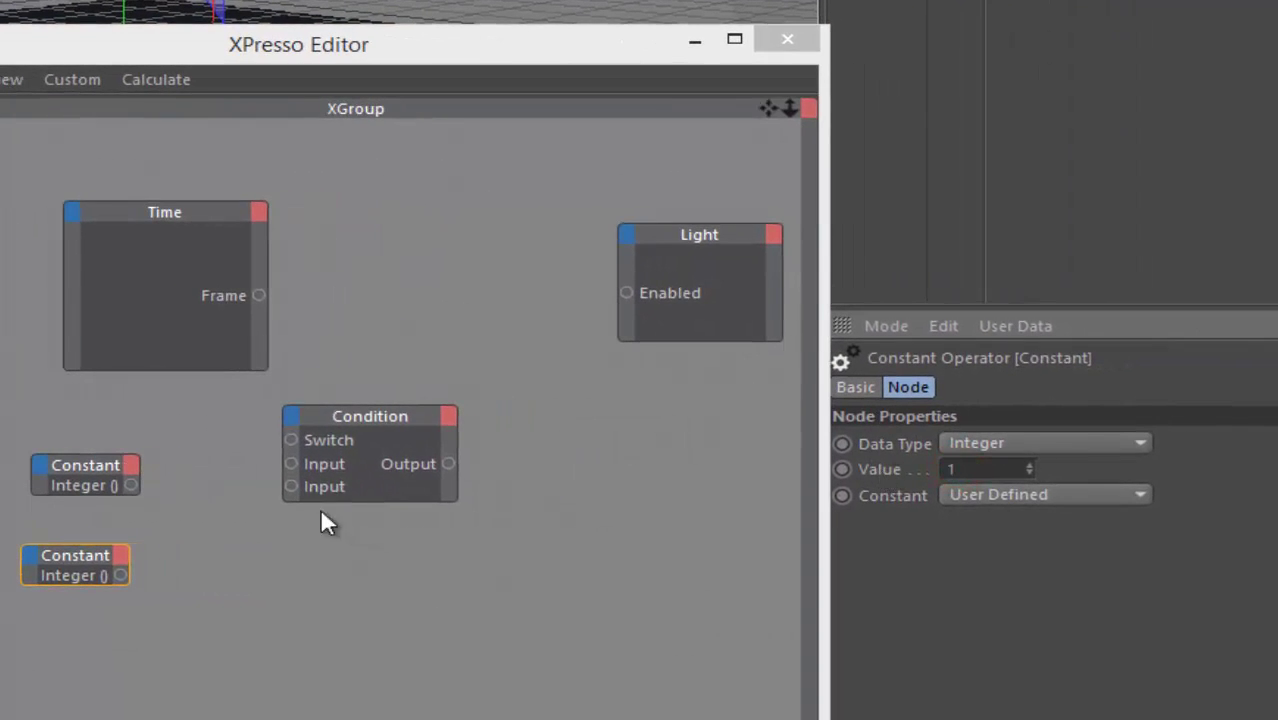
{"action": "left_click_drag", "start_coordinate": [120, 575], "coordinate": [291, 486]}
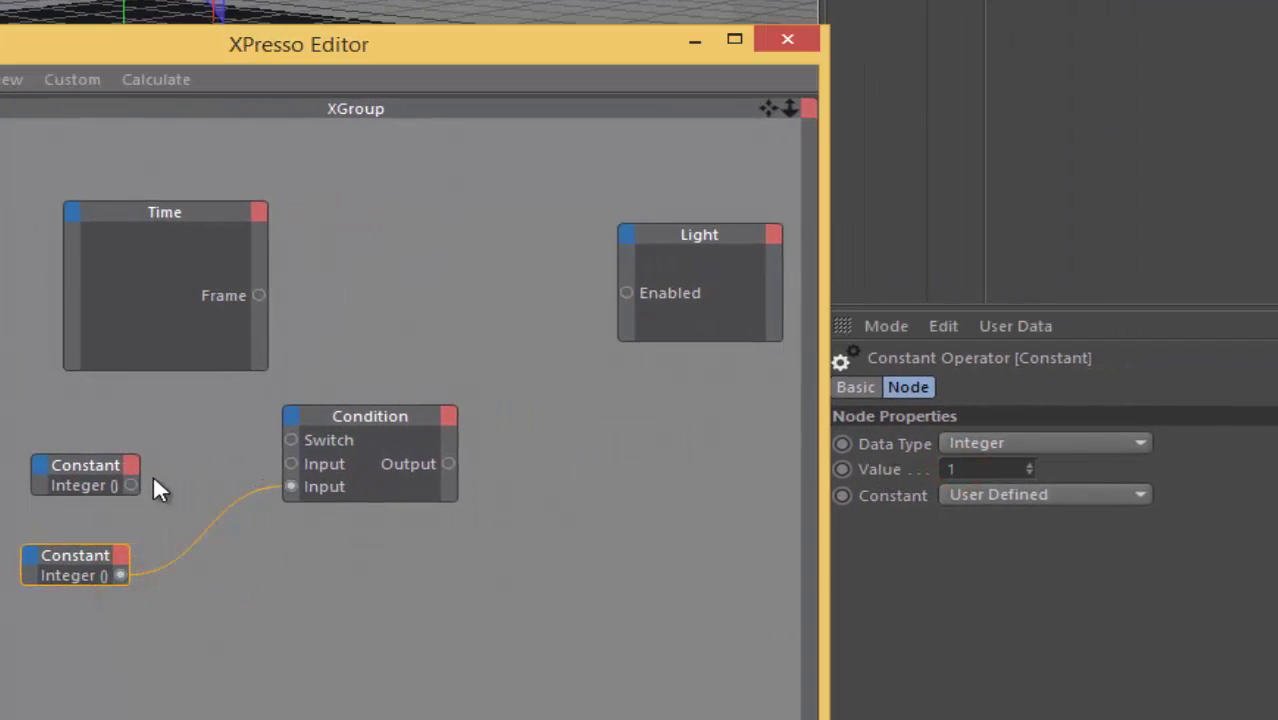
{"action": "left_click_drag", "start_coordinate": [133, 485], "coordinate": [288, 465]}
{"action": "left_click_drag", "start_coordinate": [132, 485], "coordinate": [291, 463]}
Step: Wire Time's Frame into the Condition's Switch and the Condition Output into the light's Enabled
{"action": "left_click_drag", "start_coordinate": [362, 418], "coordinate": [449, 308]}
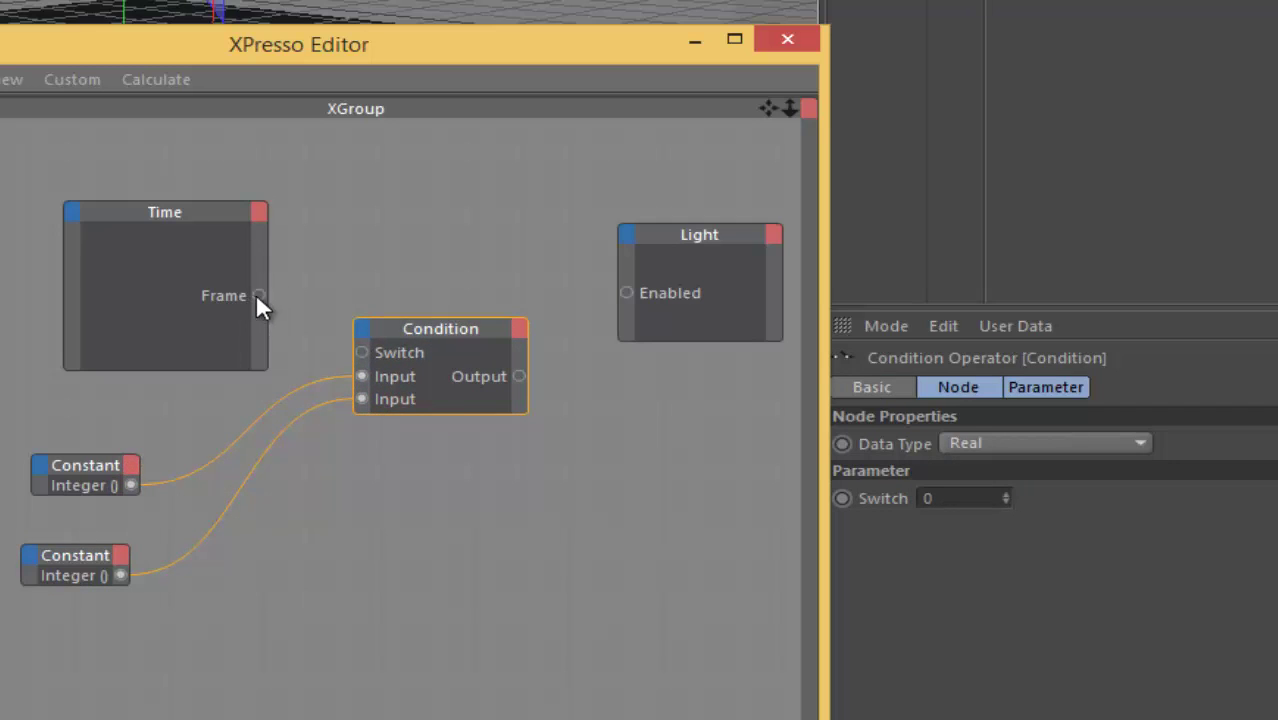
{"action": "left_click_drag", "start_coordinate": [378, 358], "coordinate": [366, 350]}
{"action": "left_click_drag", "start_coordinate": [519, 376], "coordinate": [636, 302]}
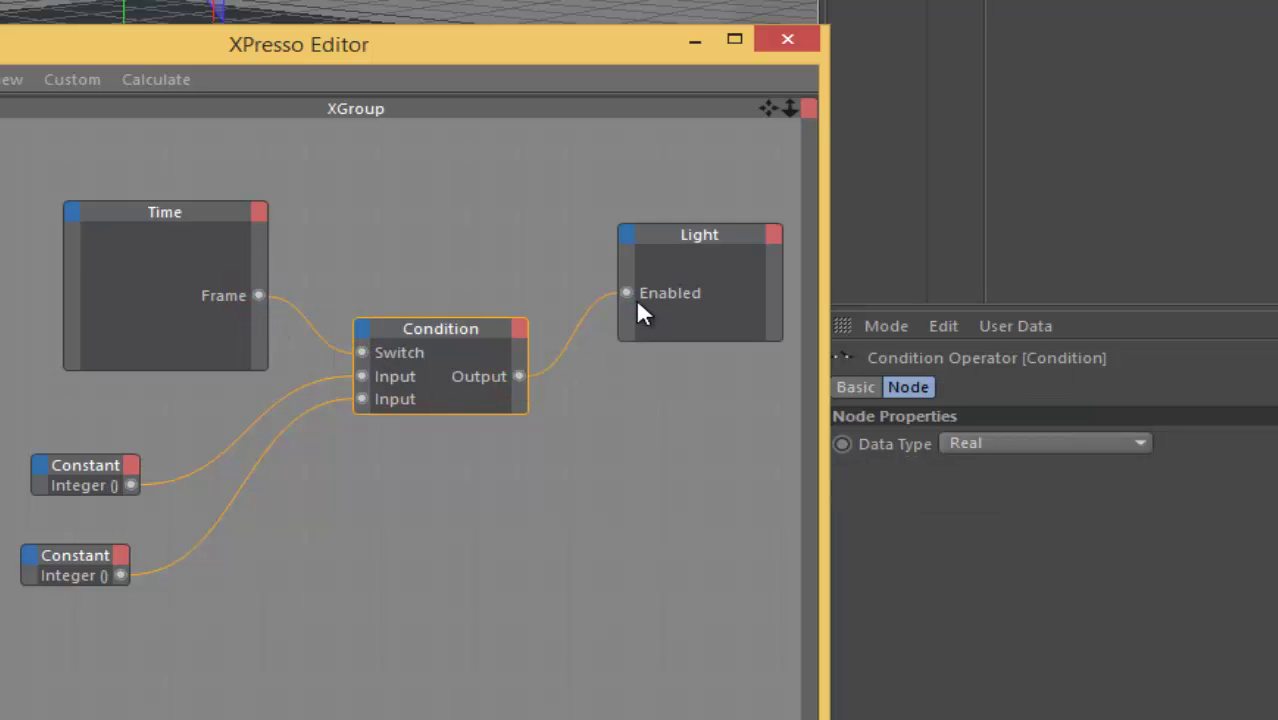
{"action": "left_click", "coordinate": [735, 40]}
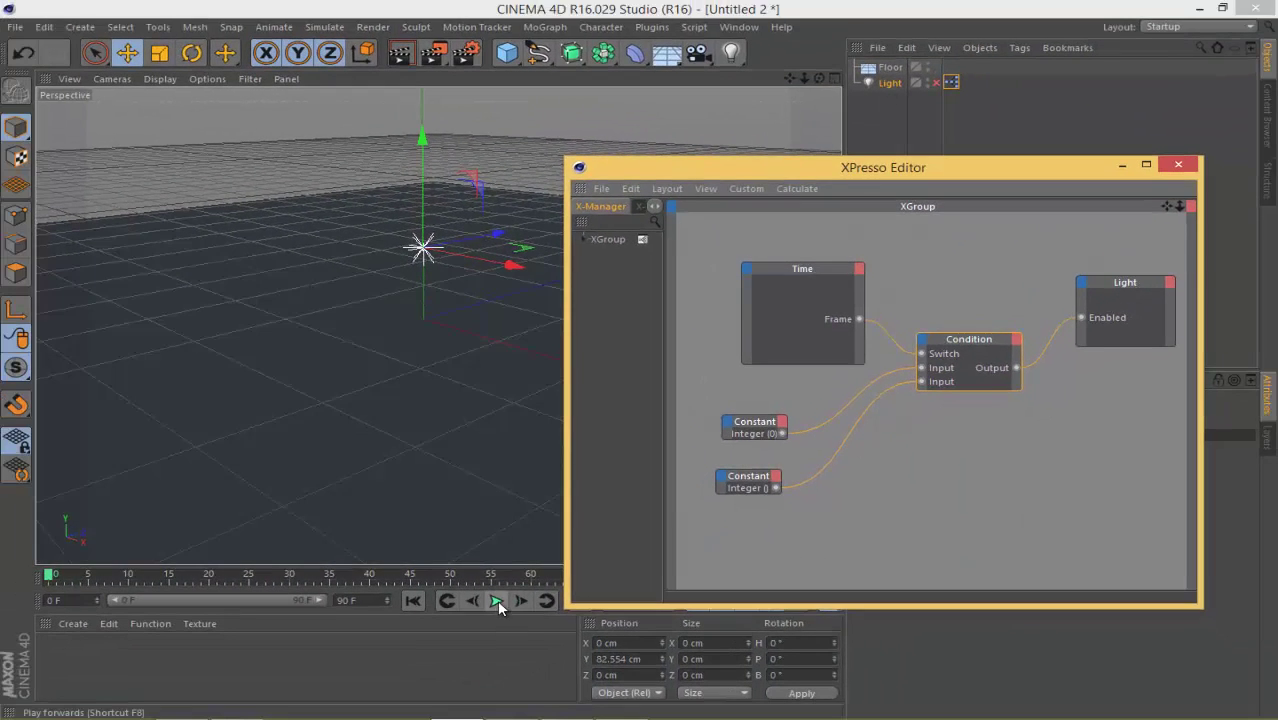
{"action": "left_click", "coordinate": [497, 600]}
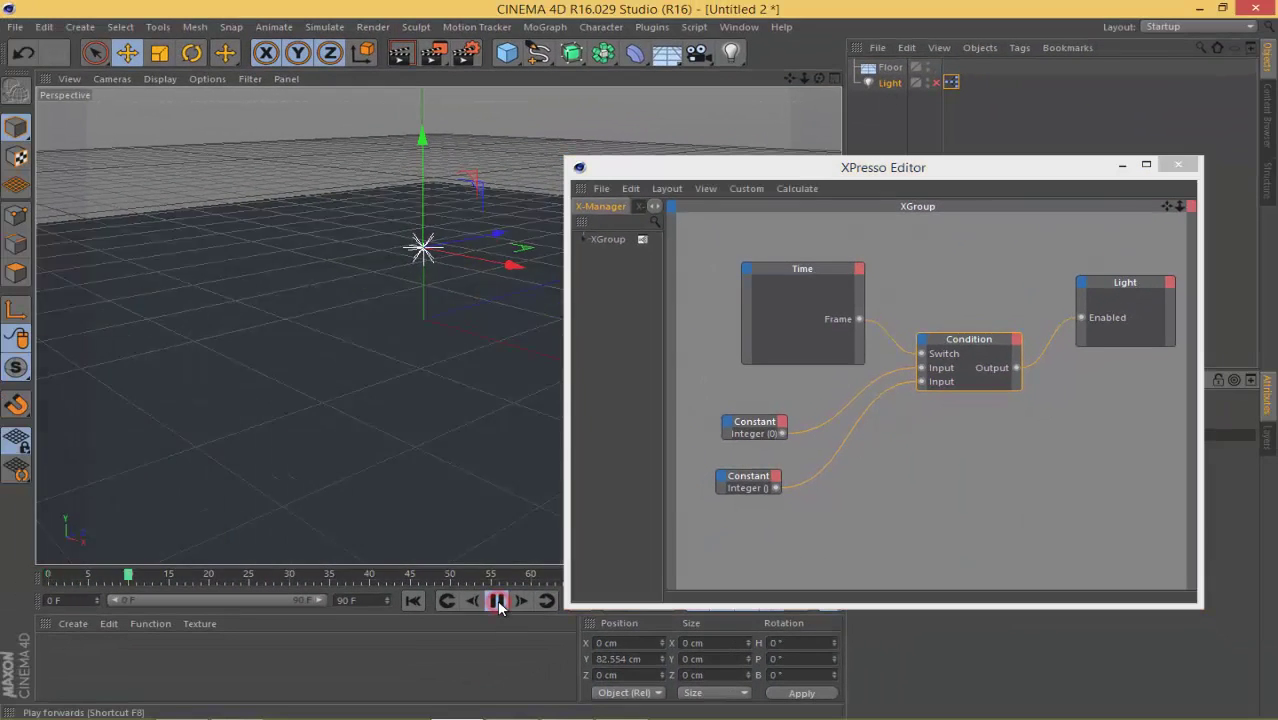
{"action": "left_click", "coordinate": [497, 600]}
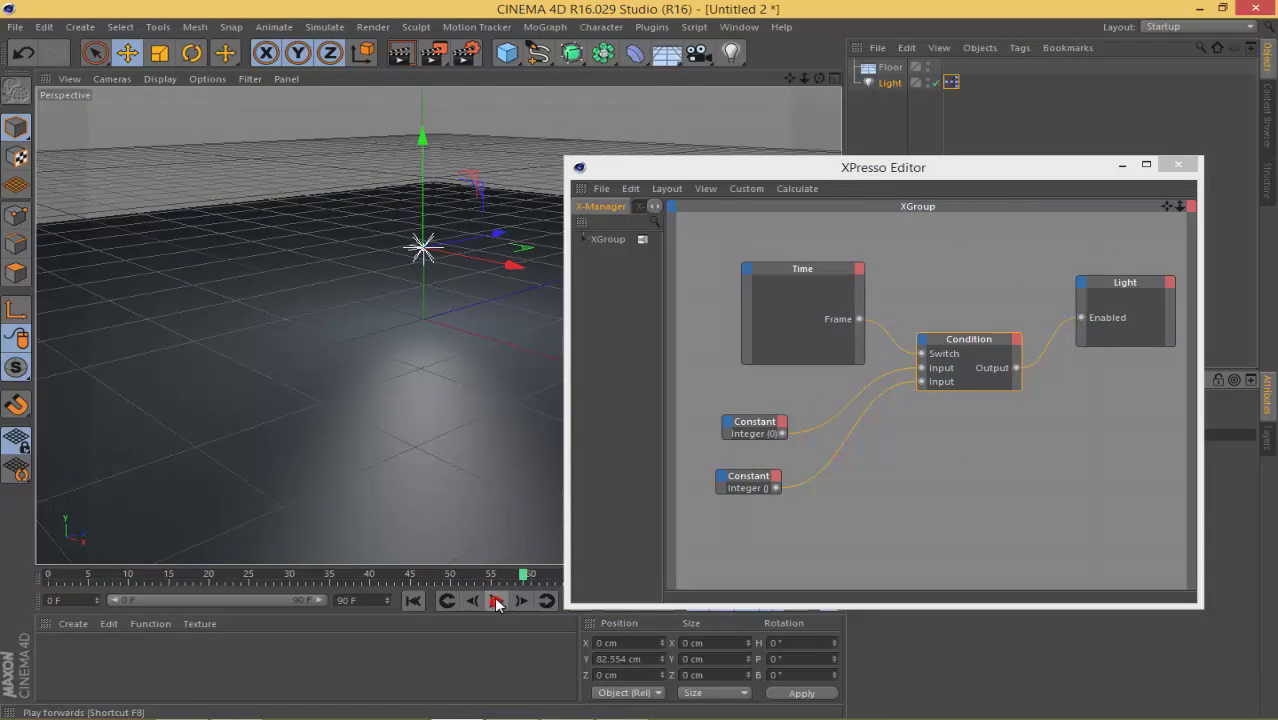
{"action": "left_click_drag", "start_coordinate": [856, 167], "coordinate": [854, 179]}
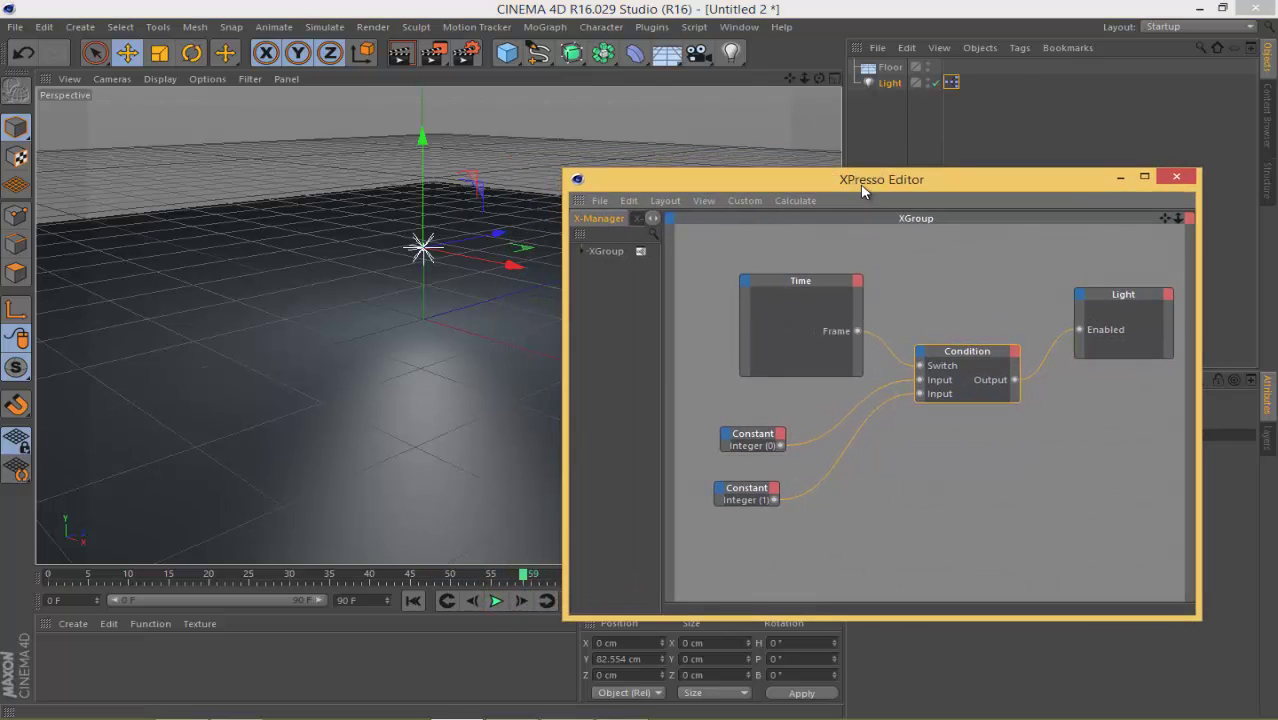
{"action": "mouse_move", "coordinate": [522, 574]}
{"action": "left_mouse_down"}
{"action": "mouse_move", "coordinate": [45, 578]}
{"action": "mouse_move", "coordinate": [180, 578]}
{"action": "left_mouse_up"}
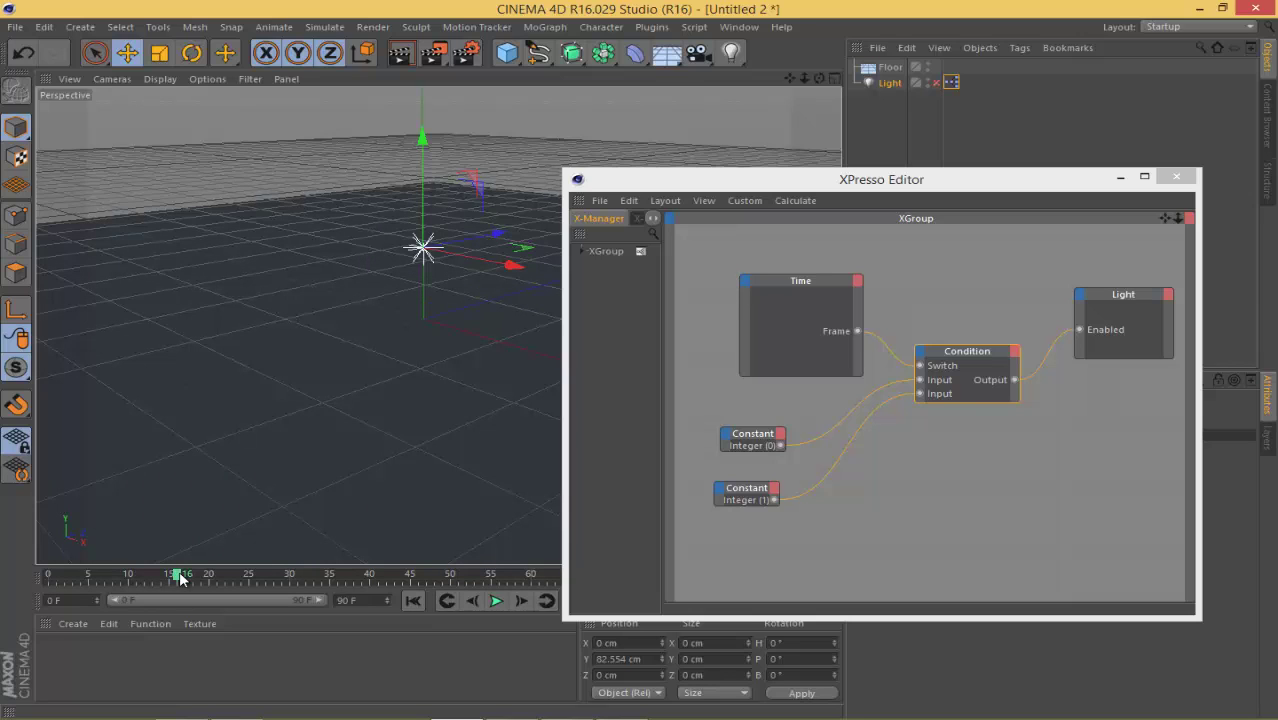
{"action": "left_click", "coordinate": [520, 599]}
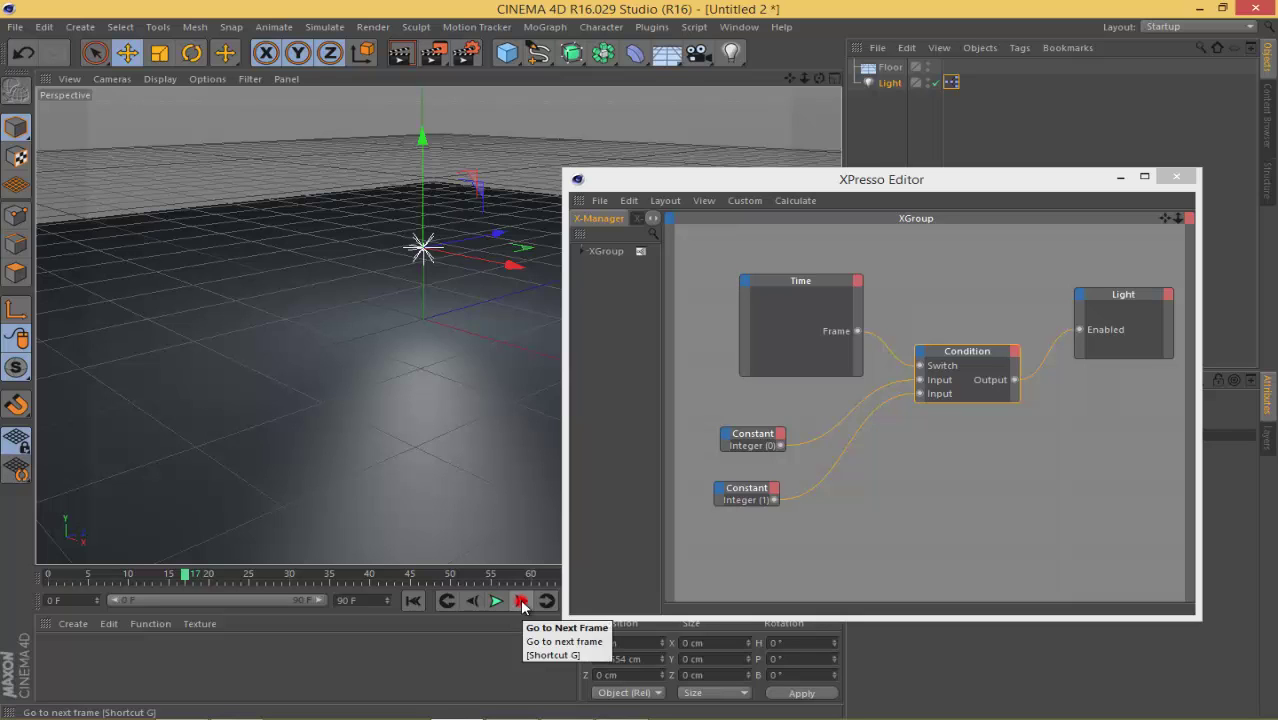
{"action": "left_click", "coordinate": [520, 599]}
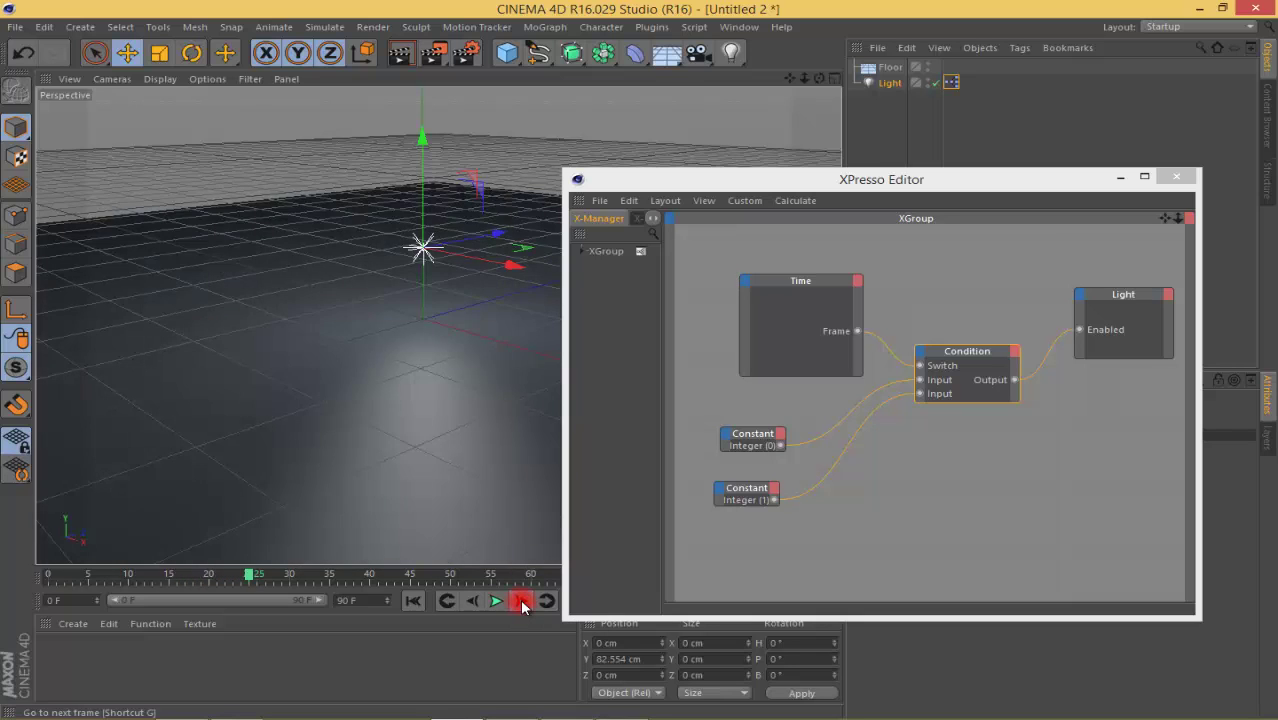
{"action": "left_click_drag", "start_coordinate": [258, 578], "coordinate": [34, 588]}
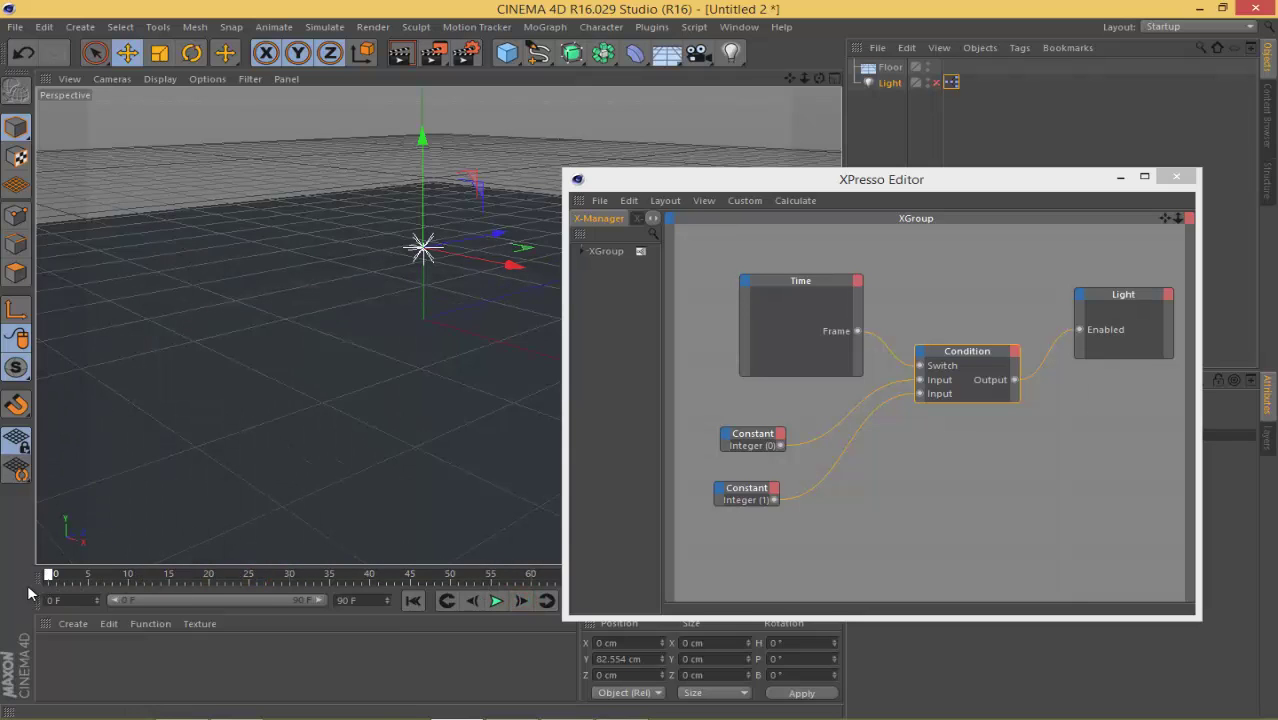
Step: Rearrange the Condition and Time nodes and inspect the Switch port's data type
{"action": "left_click", "coordinate": [845, 195]}
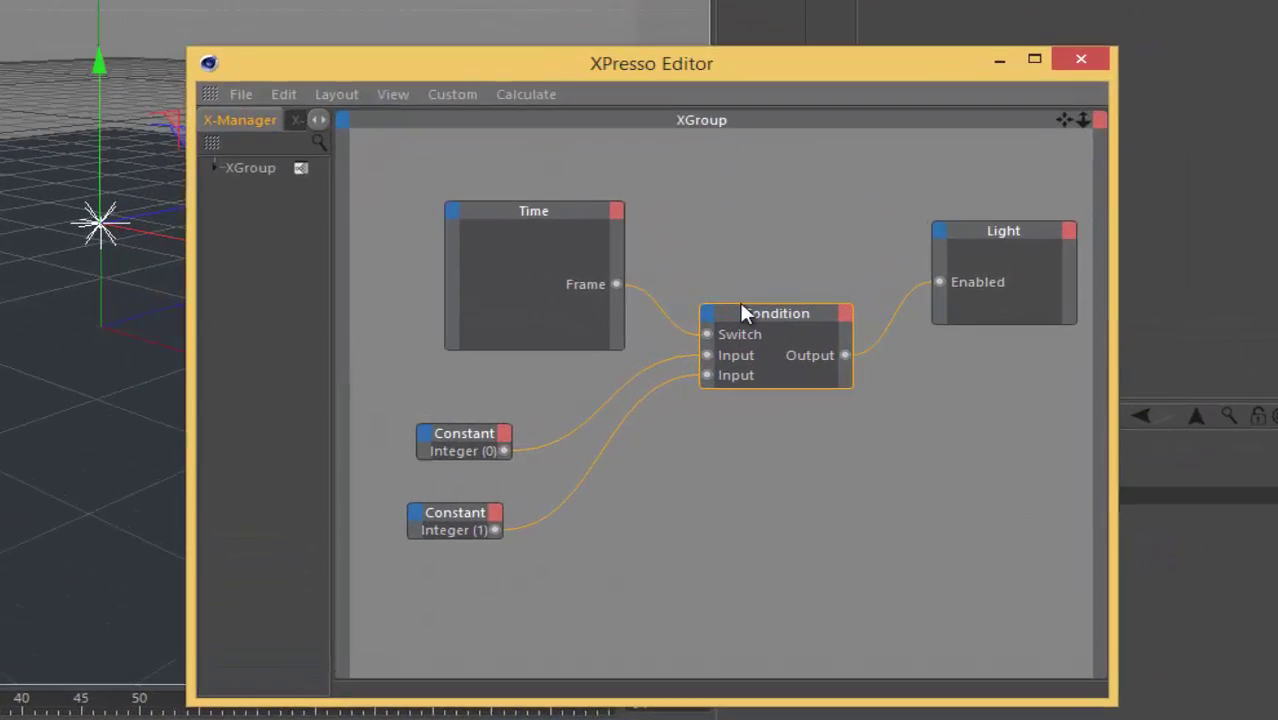
{"action": "left_click", "coordinate": [960, 348]}
{"action": "left_click_drag", "start_coordinate": [703, 310], "coordinate": [775, 188]}
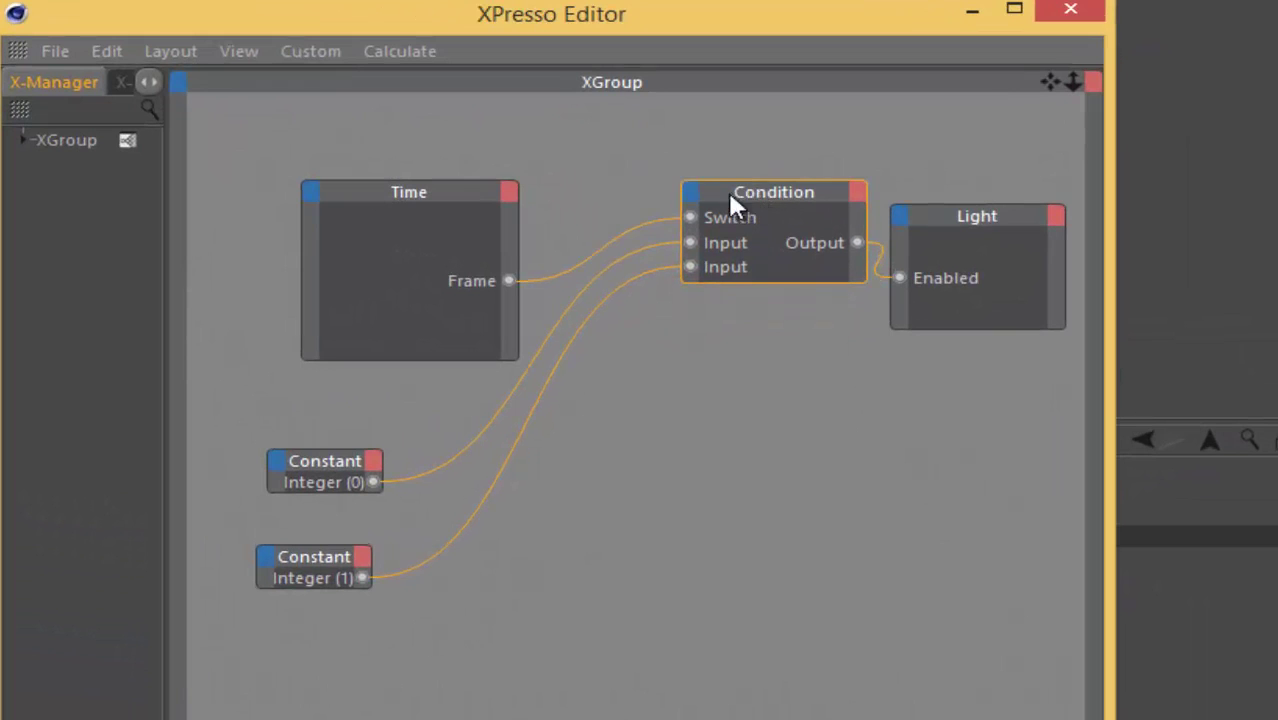
{"action": "left_click_drag", "start_coordinate": [414, 193], "coordinate": [299, 177]}
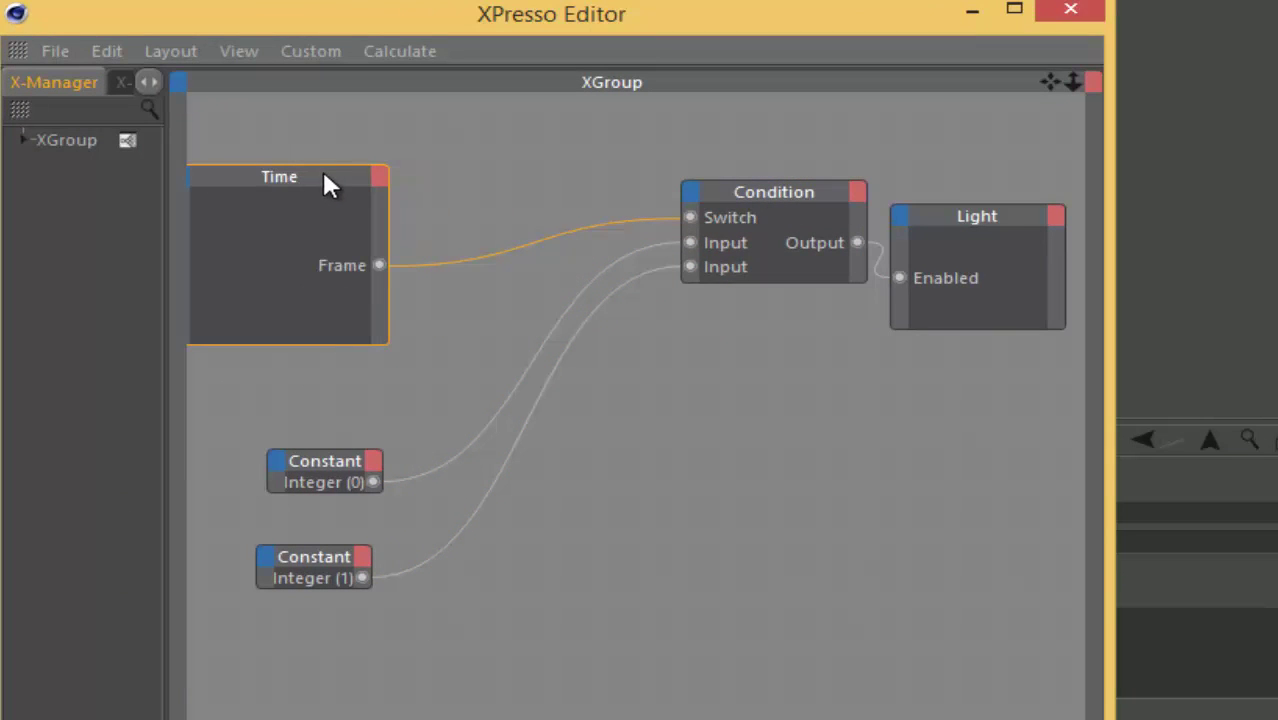
{"action": "right_click", "coordinate": [725, 215]}
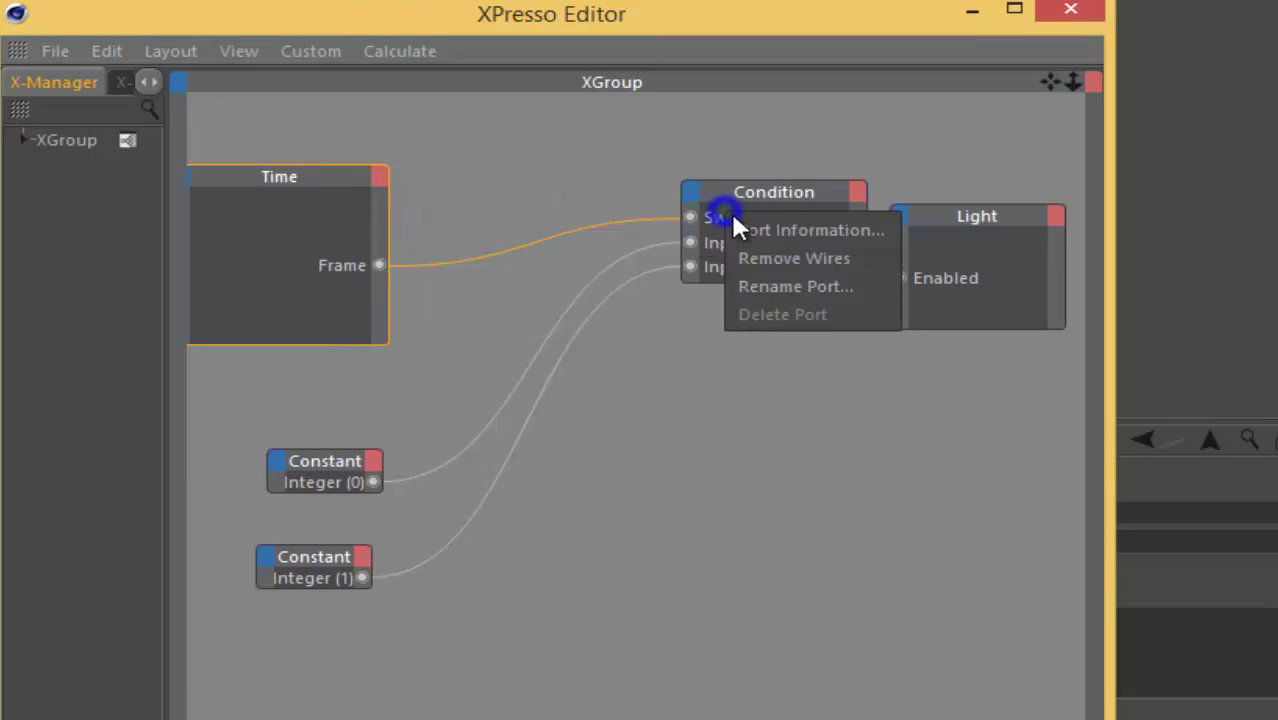
{"action": "left_click", "coordinate": [761, 232]}
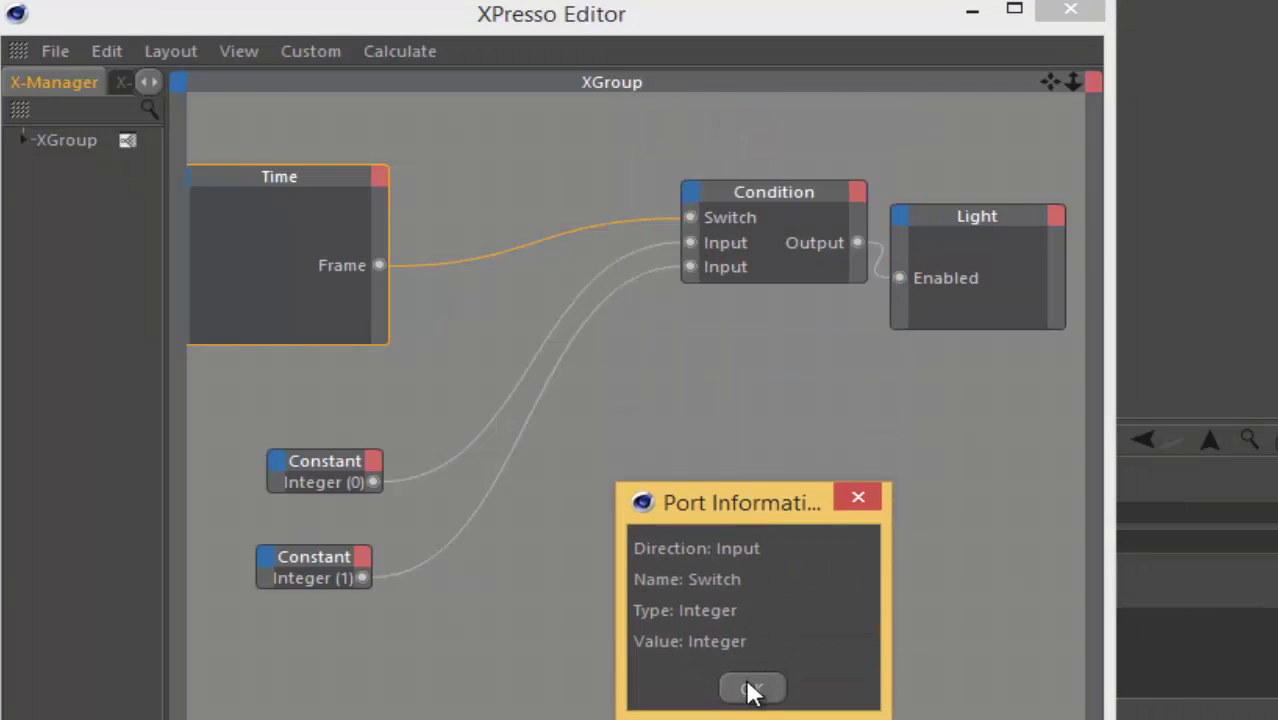
{"action": "left_click", "coordinate": [751, 690]}
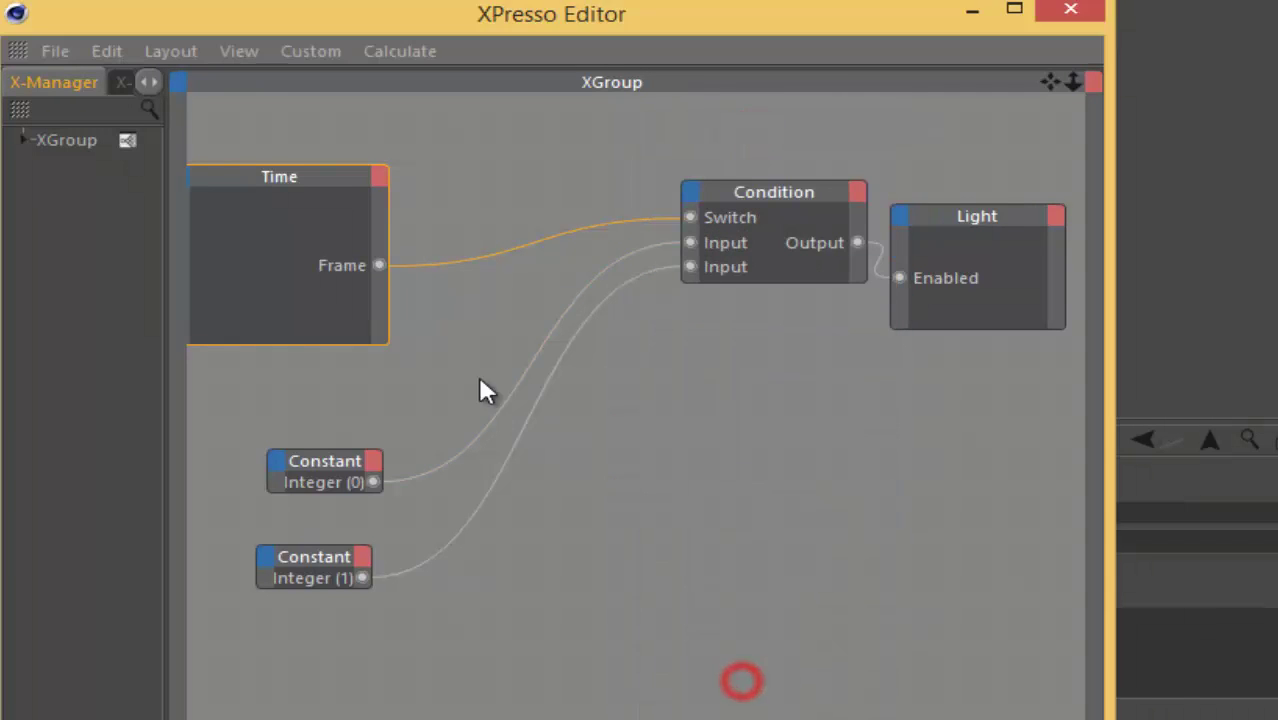
Step: Give the Time node a Real output, check its data type, and add a Result node
{"action": "left_click", "coordinate": [376, 178]}
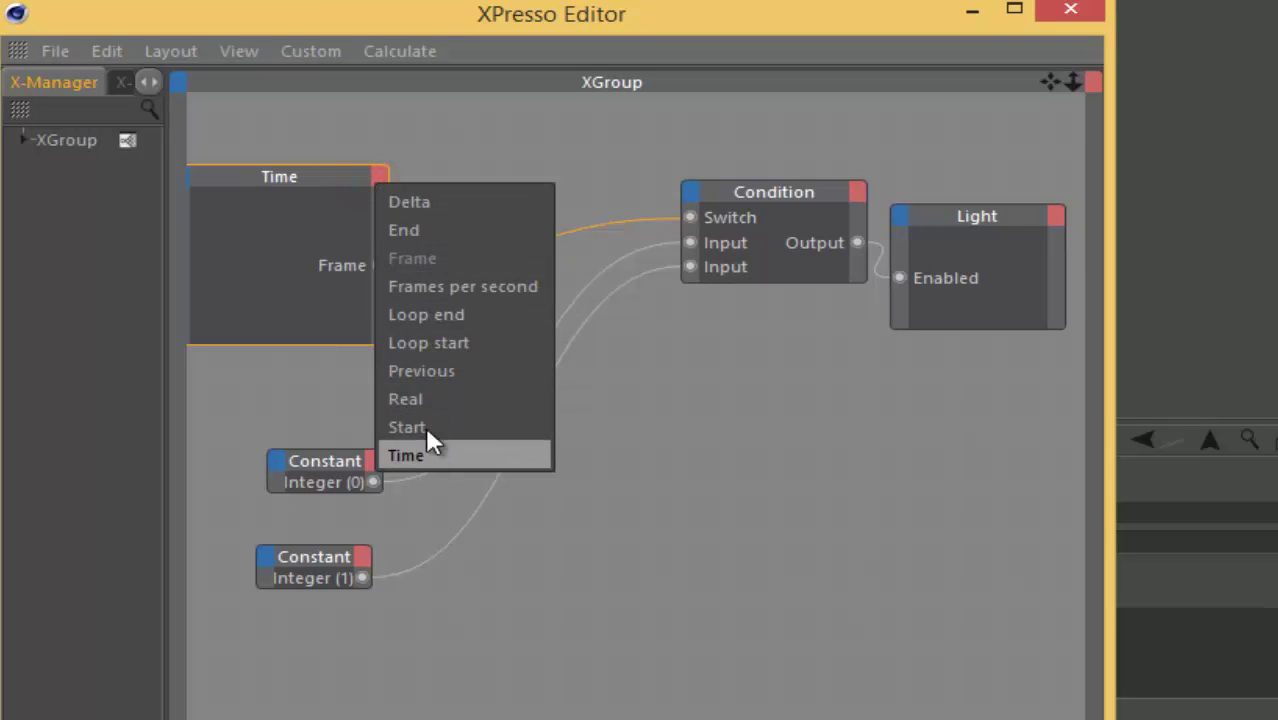
{"action": "left_click", "coordinate": [436, 396]}
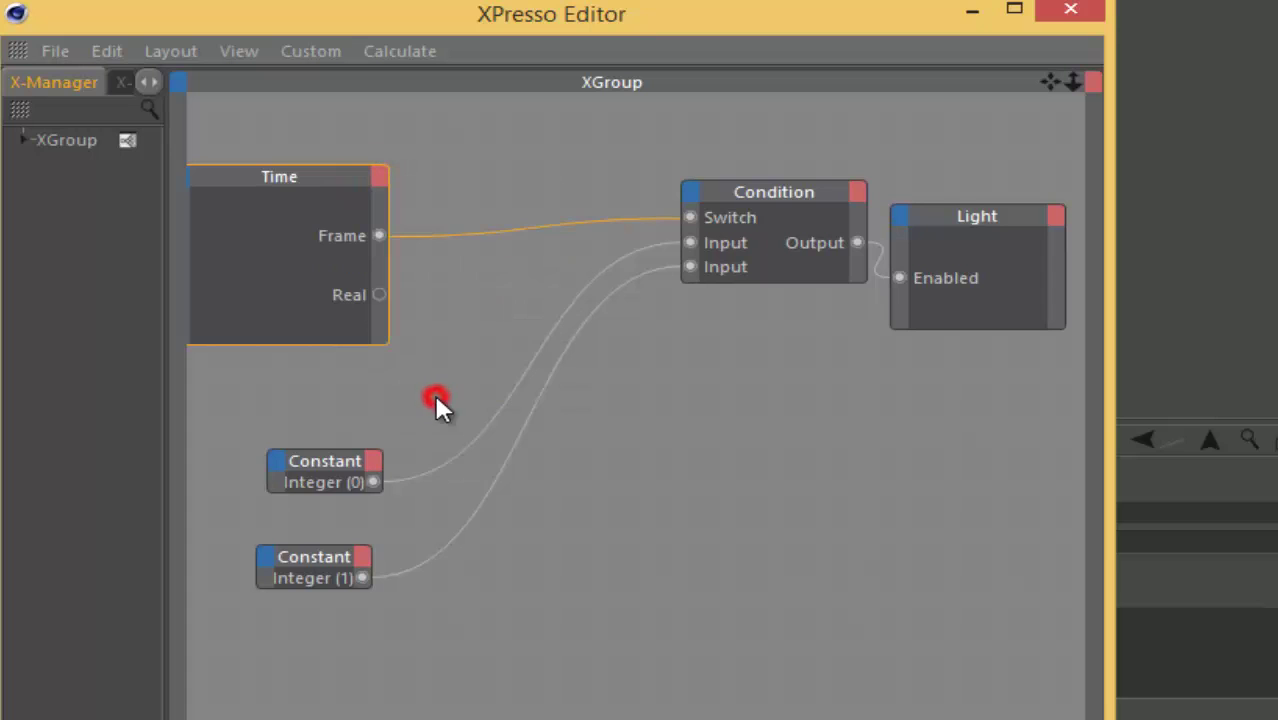
{"action": "right_click", "coordinate": [376, 293]}
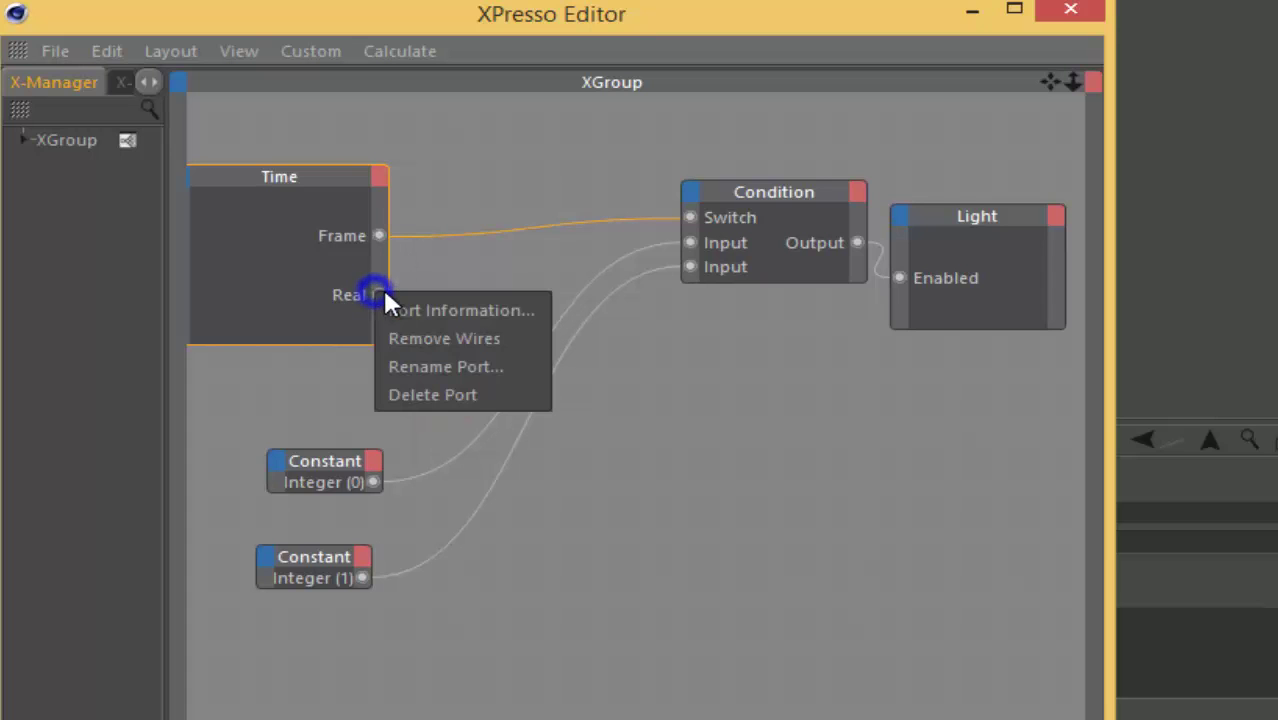
{"action": "left_click", "coordinate": [447, 310]}
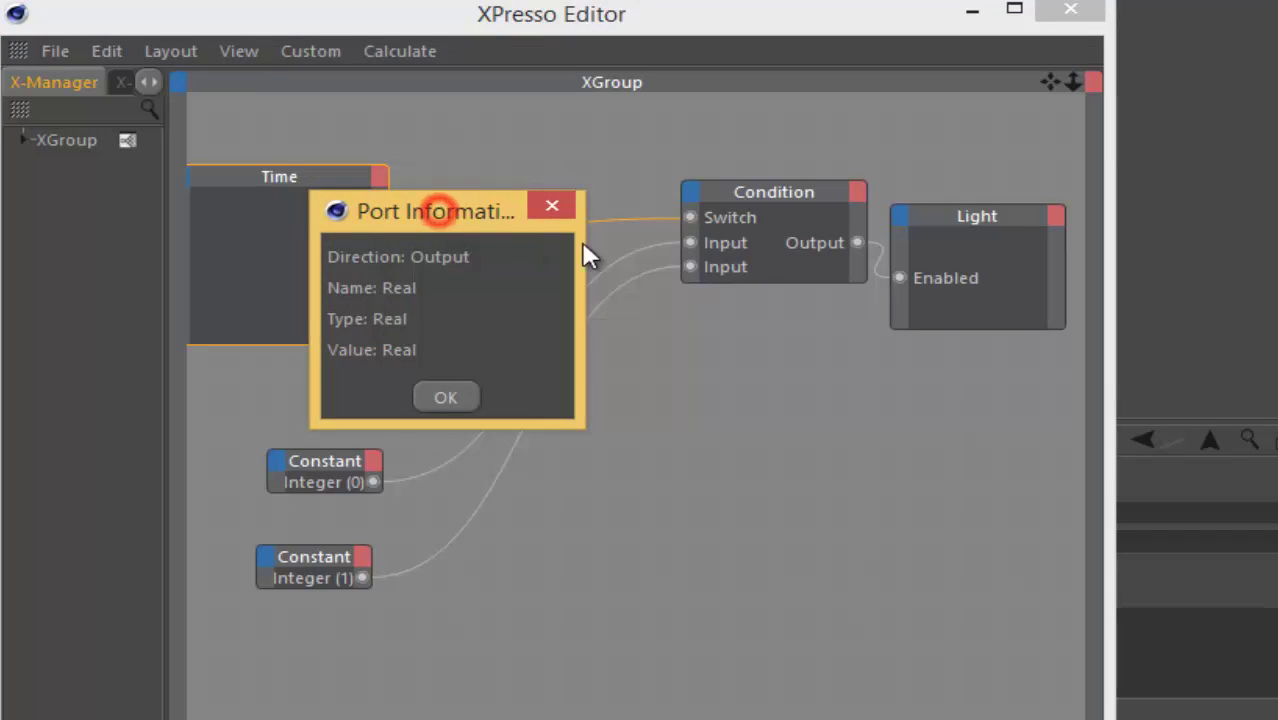
{"action": "mouse_move", "coordinate": [430, 215]}
{"action": "left_mouse_down"}
{"action": "mouse_move", "coordinate": [900, 340]}
{"action": "mouse_move", "coordinate": [764, 366]}
{"action": "left_mouse_up"}
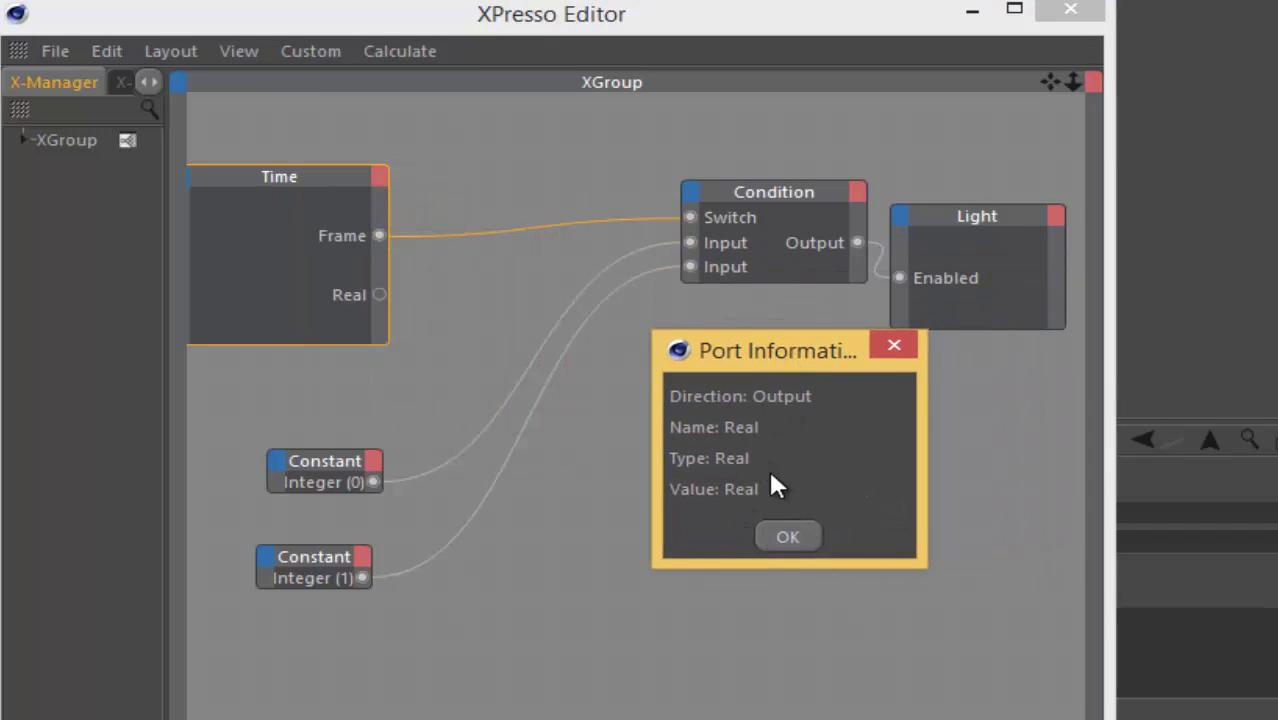
{"action": "left_click", "coordinate": [785, 538]}
{"action": "right_click", "coordinate": [709, 398]}
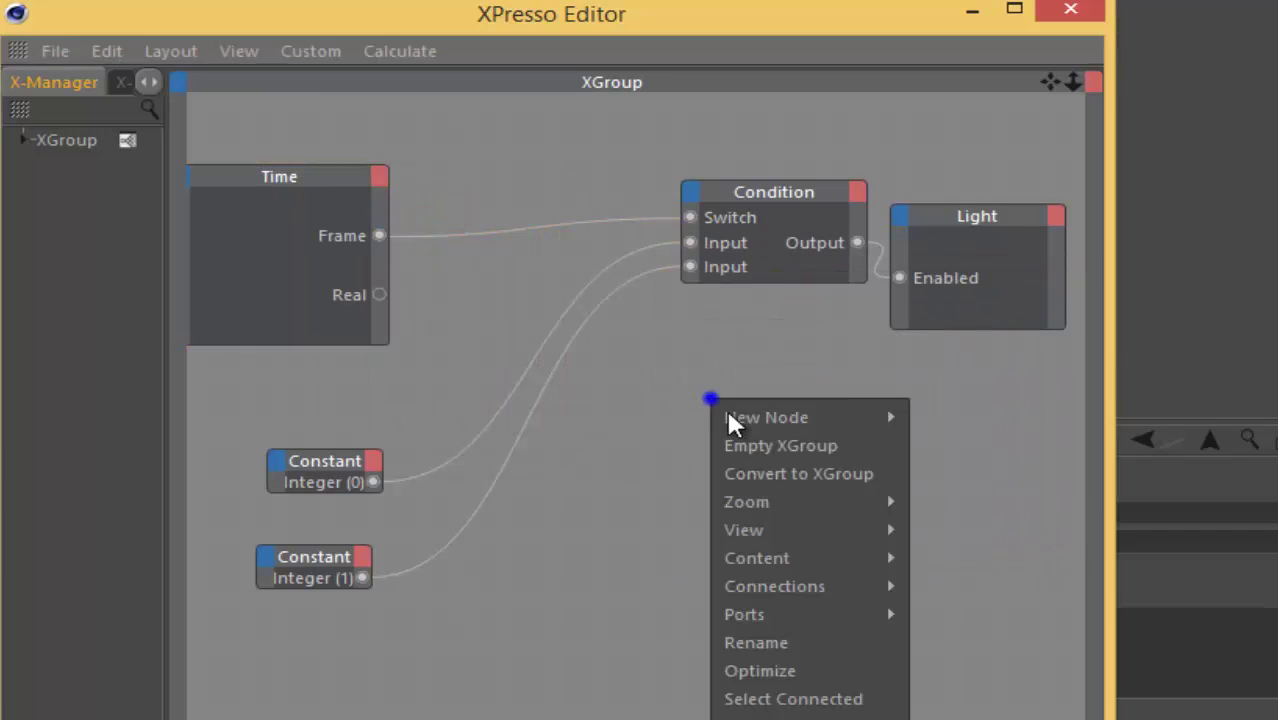
{"action": "mouse_move", "coordinate": [1012, 99]}
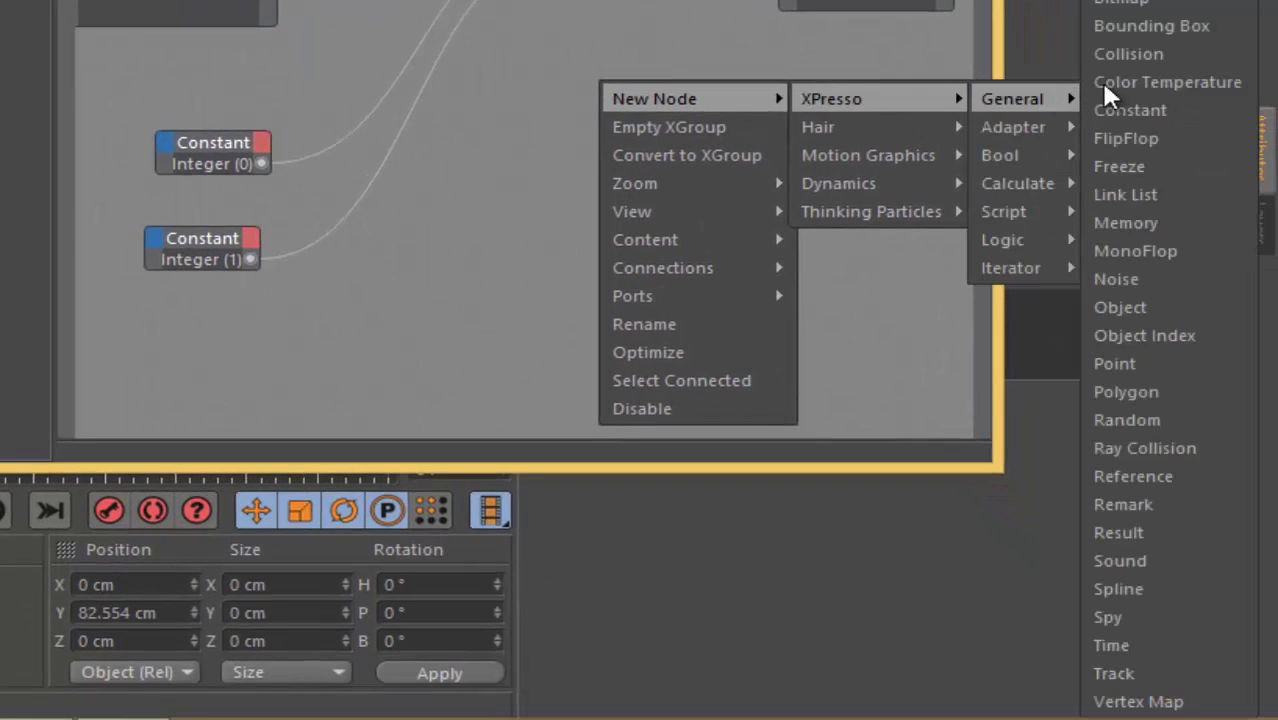
{"action": "left_click", "coordinate": [1160, 532]}
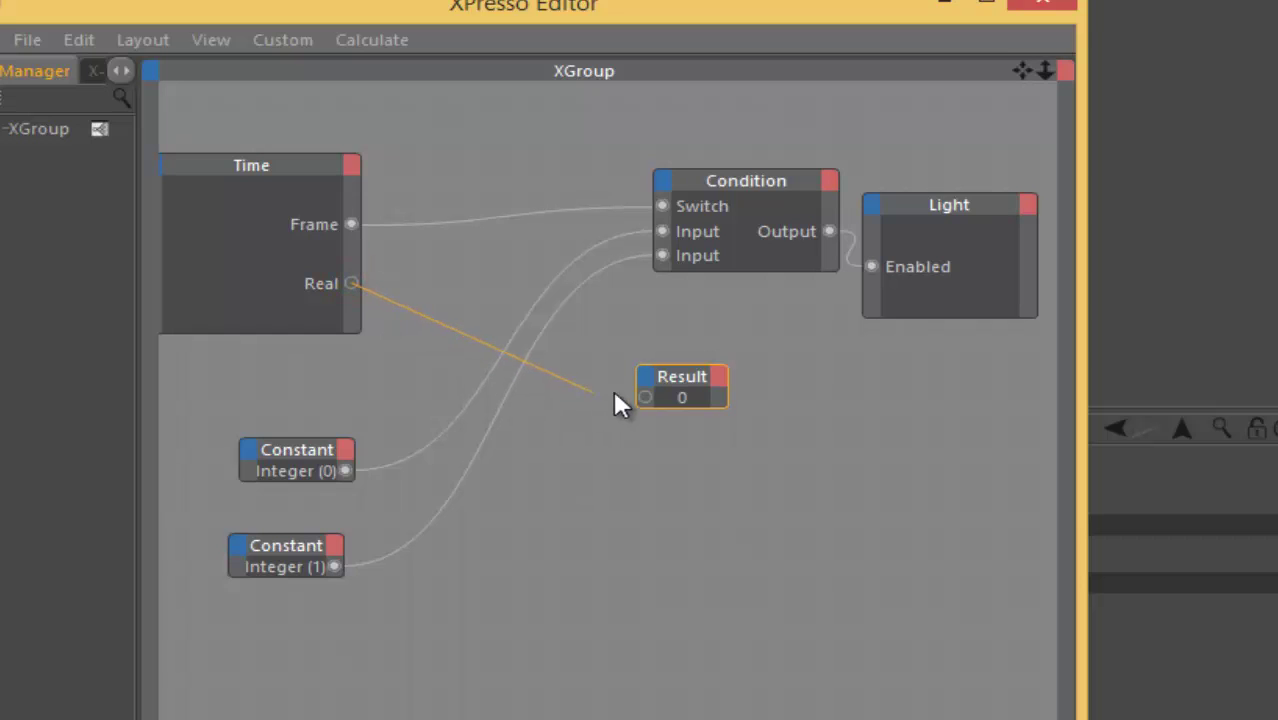
Step: Wire Time's Real output into the Result node and scrub to frame 30, where it reads 1
{"action": "left_click_drag", "start_coordinate": [350, 283], "coordinate": [645, 397]}
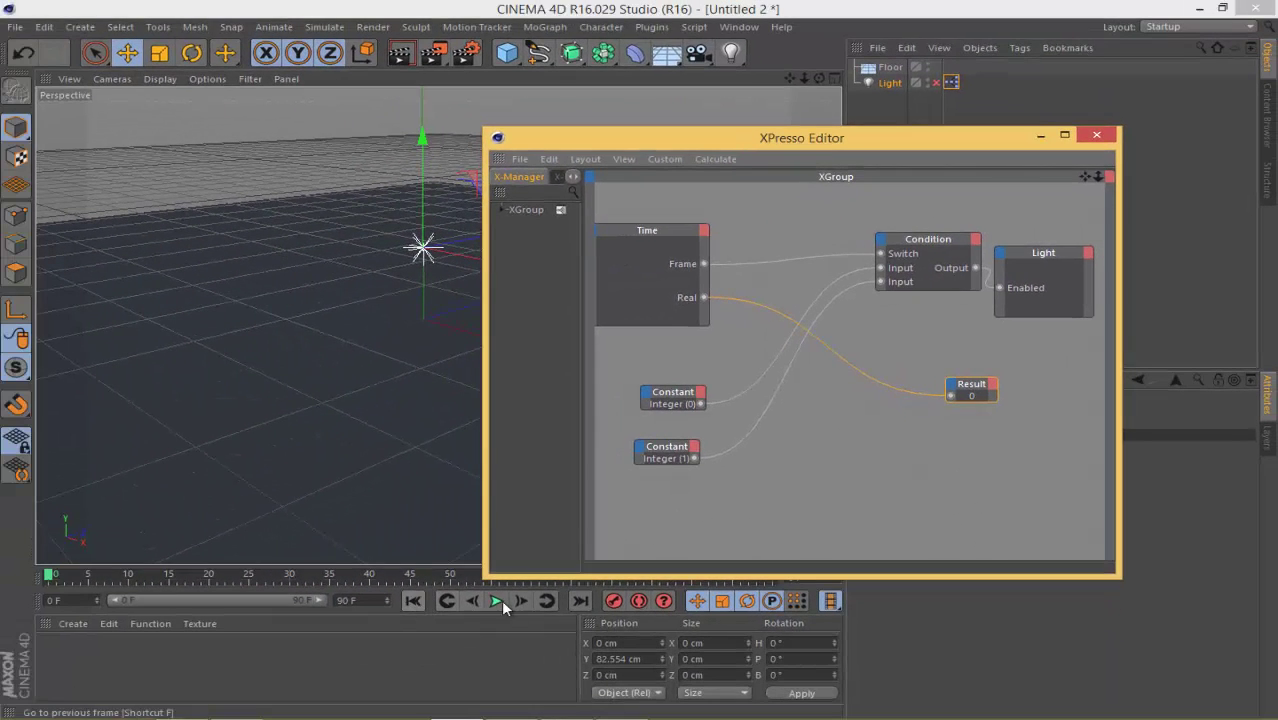
{"action": "left_click_drag", "start_coordinate": [48, 578], "coordinate": [129, 580]}
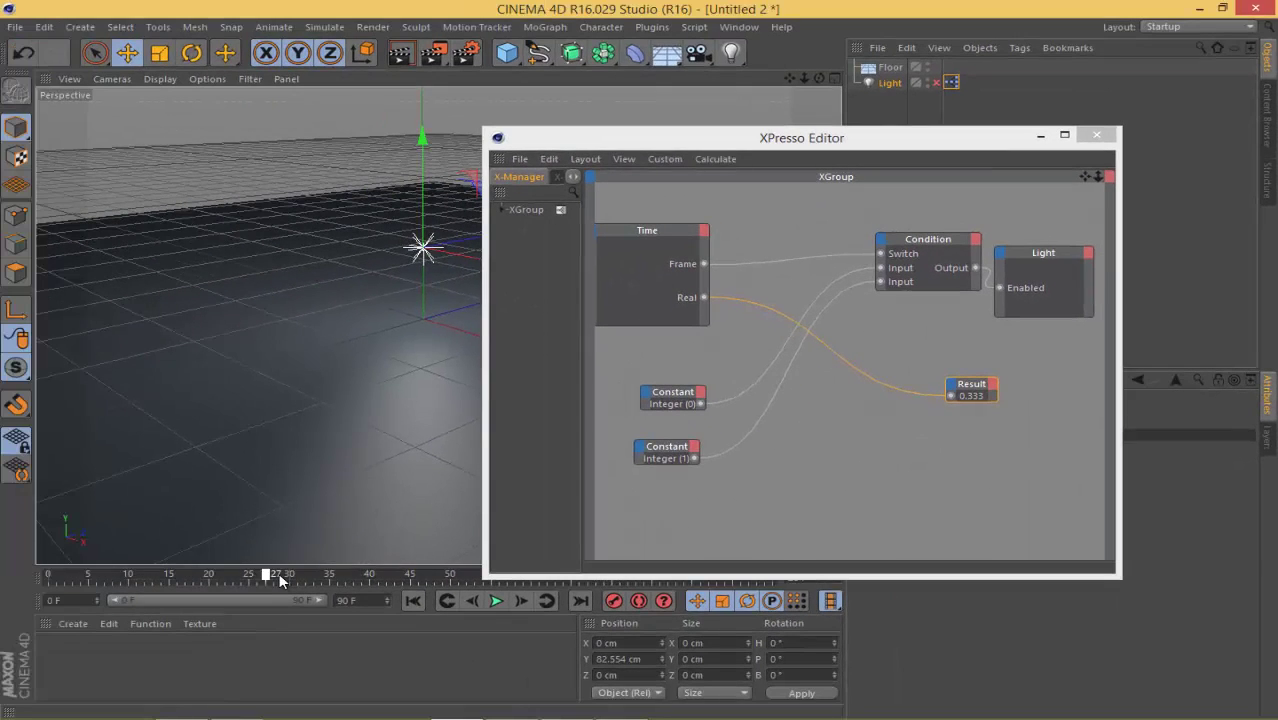
{"action": "left_click_drag", "start_coordinate": [271, 576], "coordinate": [290, 579]}
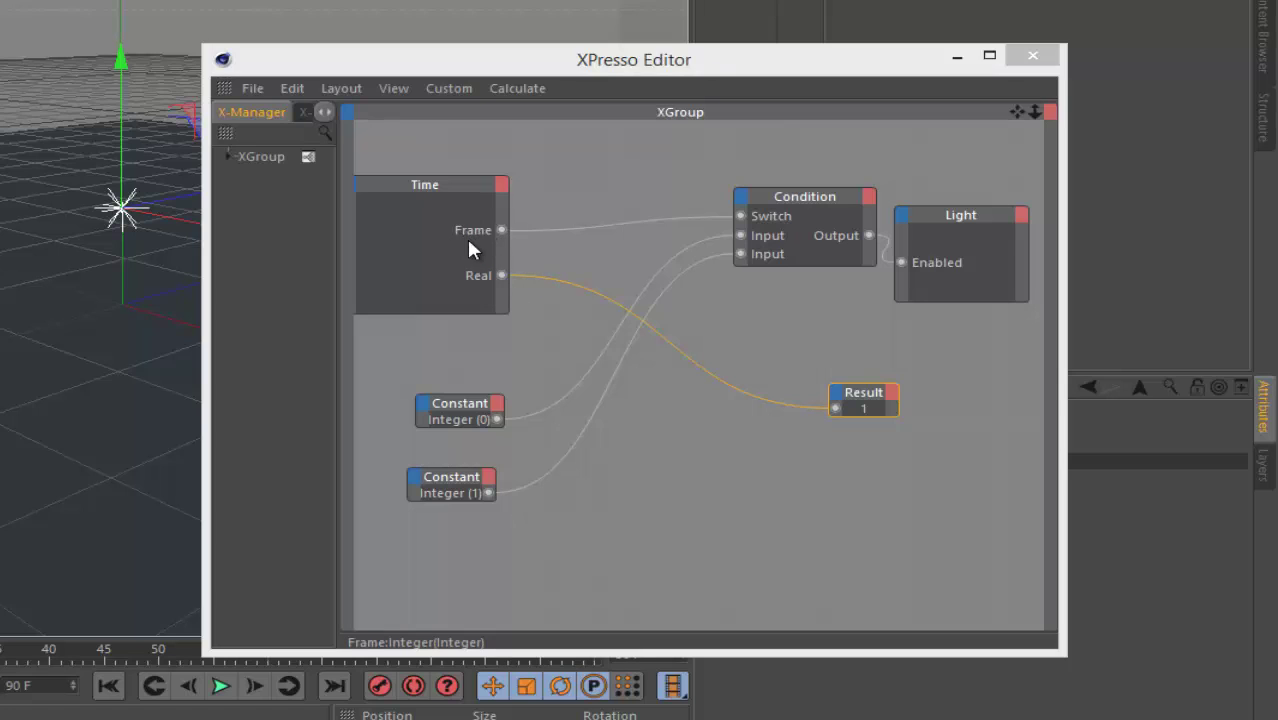
Step: Replace the Frame wire on the Condition's Switch with a wire from Time's Real output
{"action": "left_click_drag", "start_coordinate": [740, 216], "coordinate": [371, 367]}
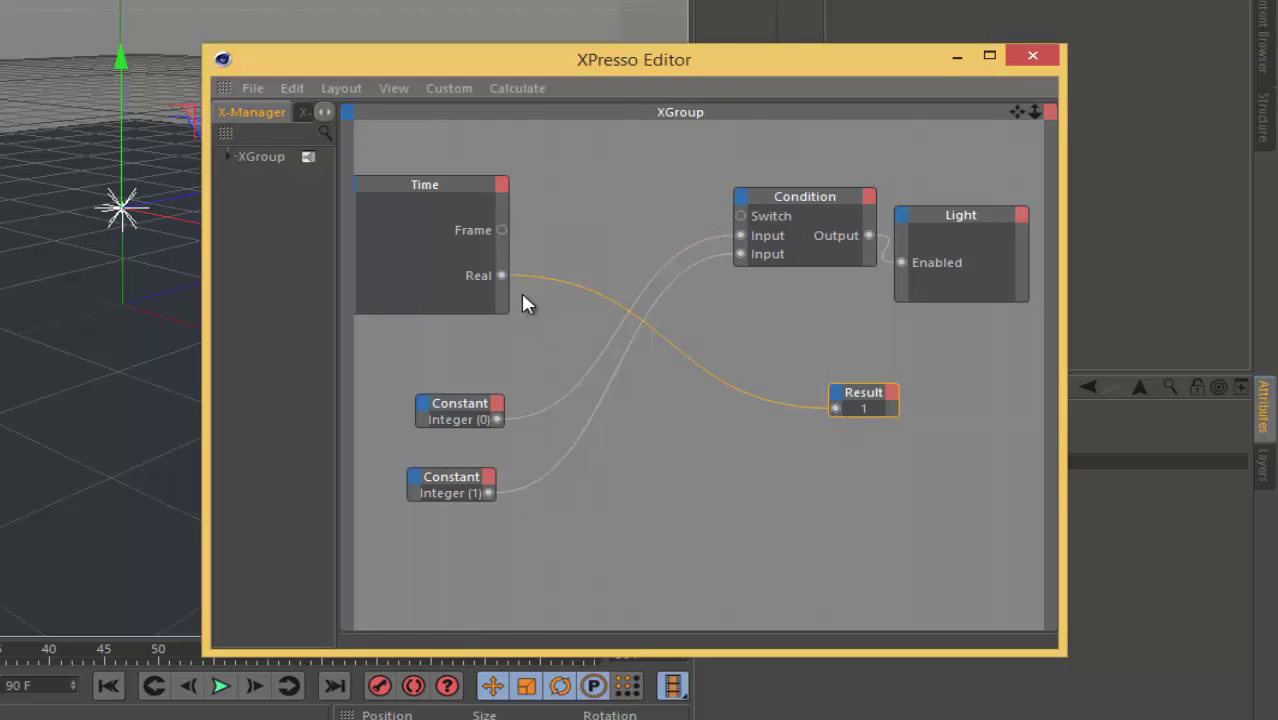
{"action": "left_click_drag", "start_coordinate": [502, 276], "coordinate": [738, 222]}
{"action": "left_click_drag", "start_coordinate": [736, 222], "coordinate": [738, 220]}
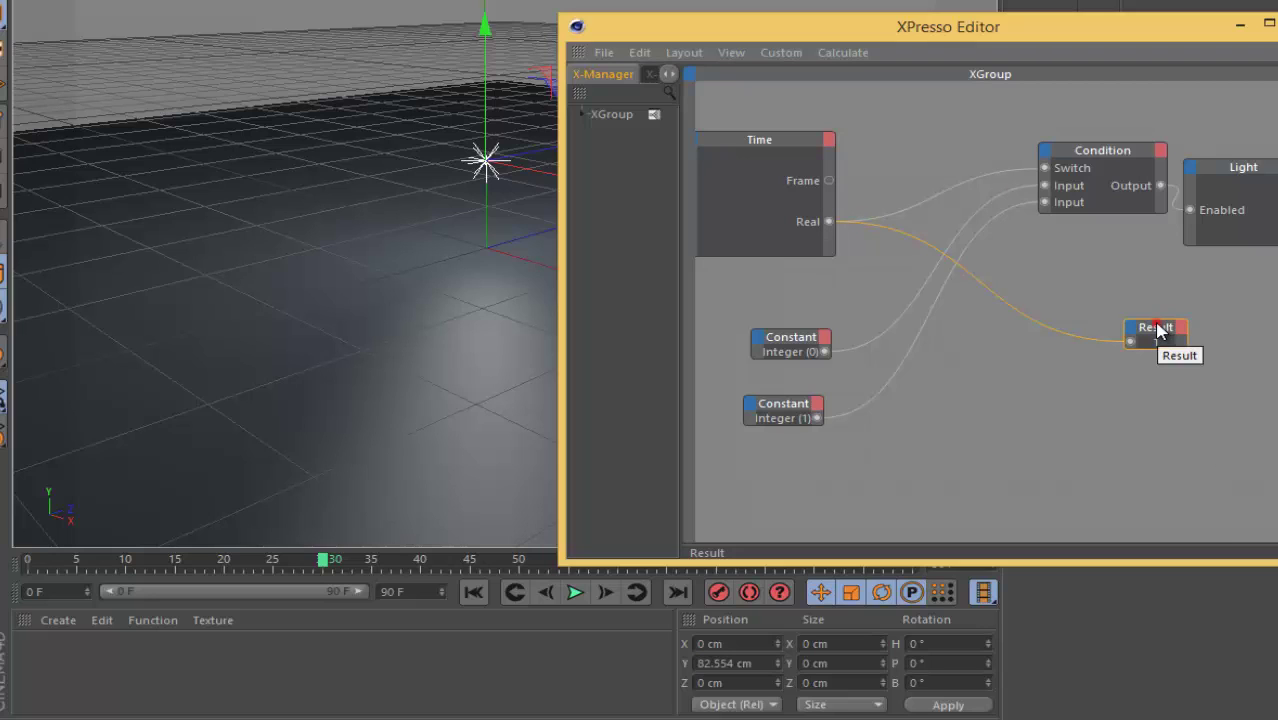
Step: Duplicate the Result node and feed it from the Time node's Frame output
{"action": "mouse_move", "coordinate": [1157, 330]}
{"action": "left_mouse_down", "text": "ctrl"}
{"action": "mouse_move", "coordinate": [1151, 370]}
{"action": "mouse_move", "coordinate": [998, 405]}
{"action": "left_mouse_up", "text": "ctrl"}
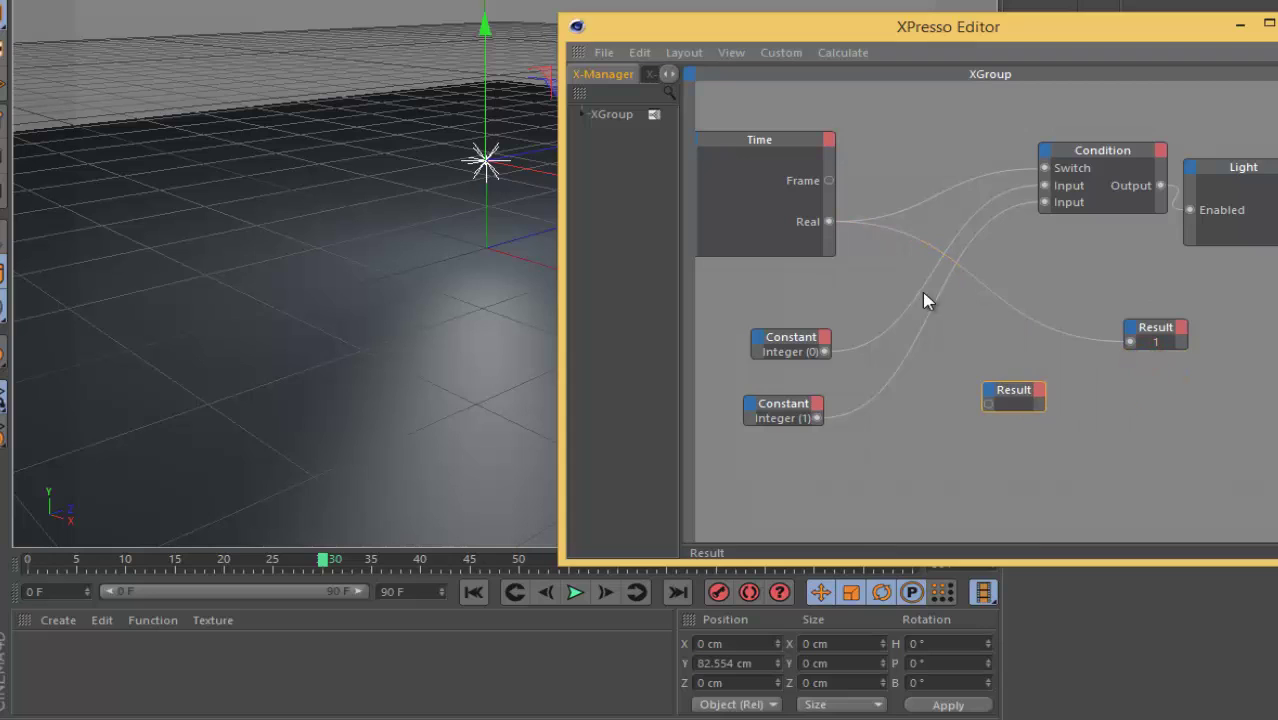
{"action": "left_click", "coordinate": [828, 176]}
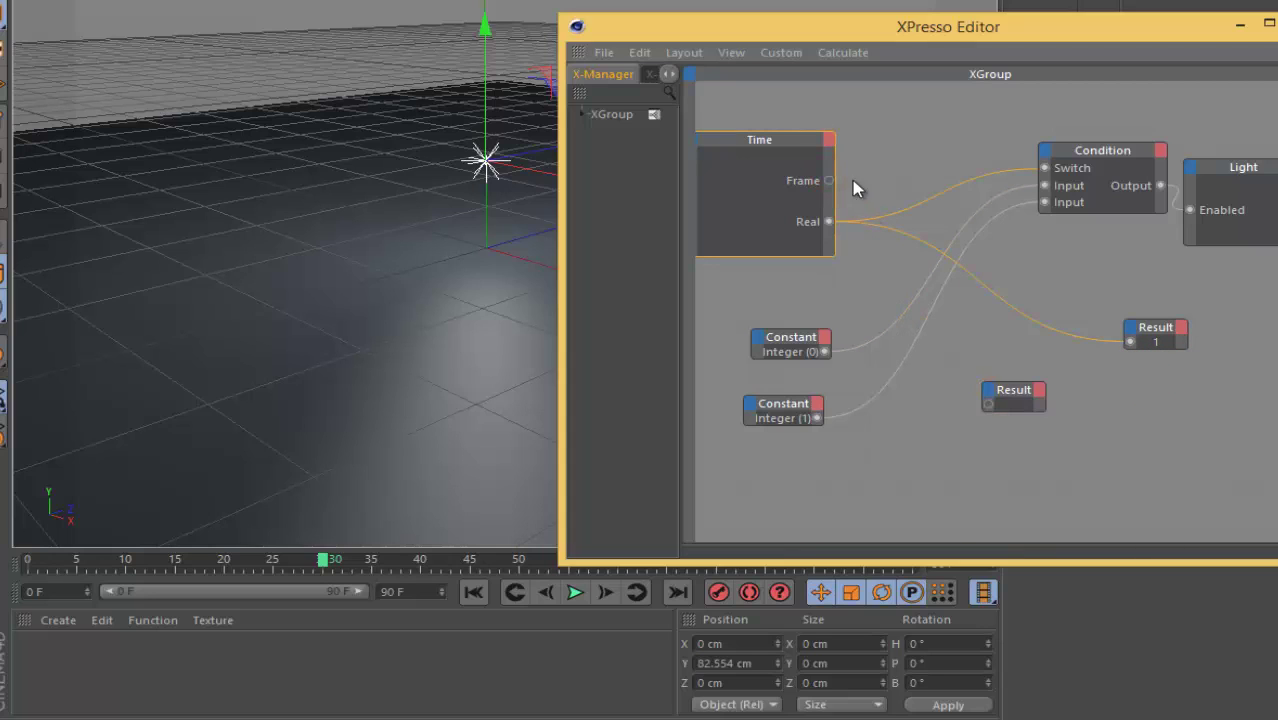
{"action": "mouse_move", "coordinate": [829, 180]}
{"action": "left_mouse_down"}
{"action": "mouse_move", "coordinate": [987, 404]}
{"action": "mouse_move", "coordinate": [873, 263]}
{"action": "left_mouse_up"}
{"action": "mouse_move", "coordinate": [829, 180]}
{"action": "left_mouse_down"}
{"action": "mouse_move", "coordinate": [989, 404]}
{"action": "mouse_move", "coordinate": [1154, 371]}
{"action": "left_mouse_up"}
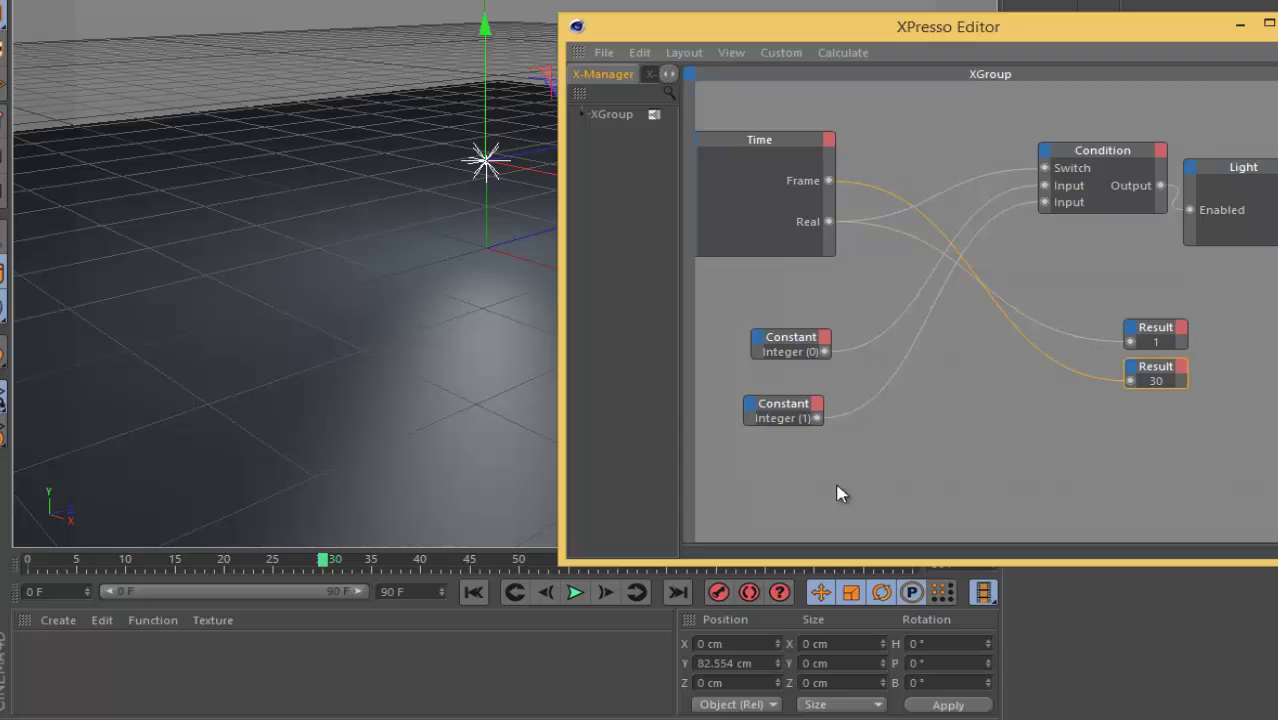
Step: Scrub the timeline from about frame 55 to frame 60, where Real's Result reads 2
{"action": "left_click_drag", "start_coordinate": [322, 560], "coordinate": [560, 560]}
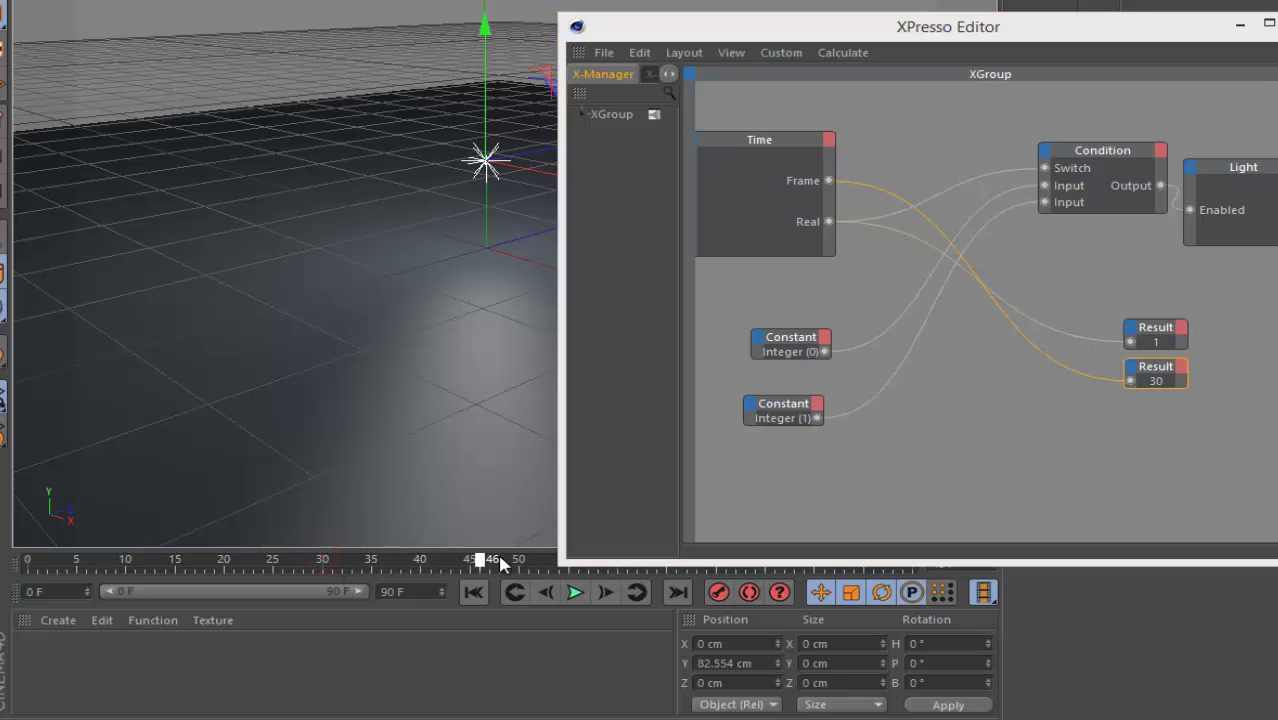
{"action": "left_click_drag", "start_coordinate": [827, 27], "coordinate": [859, 0]}
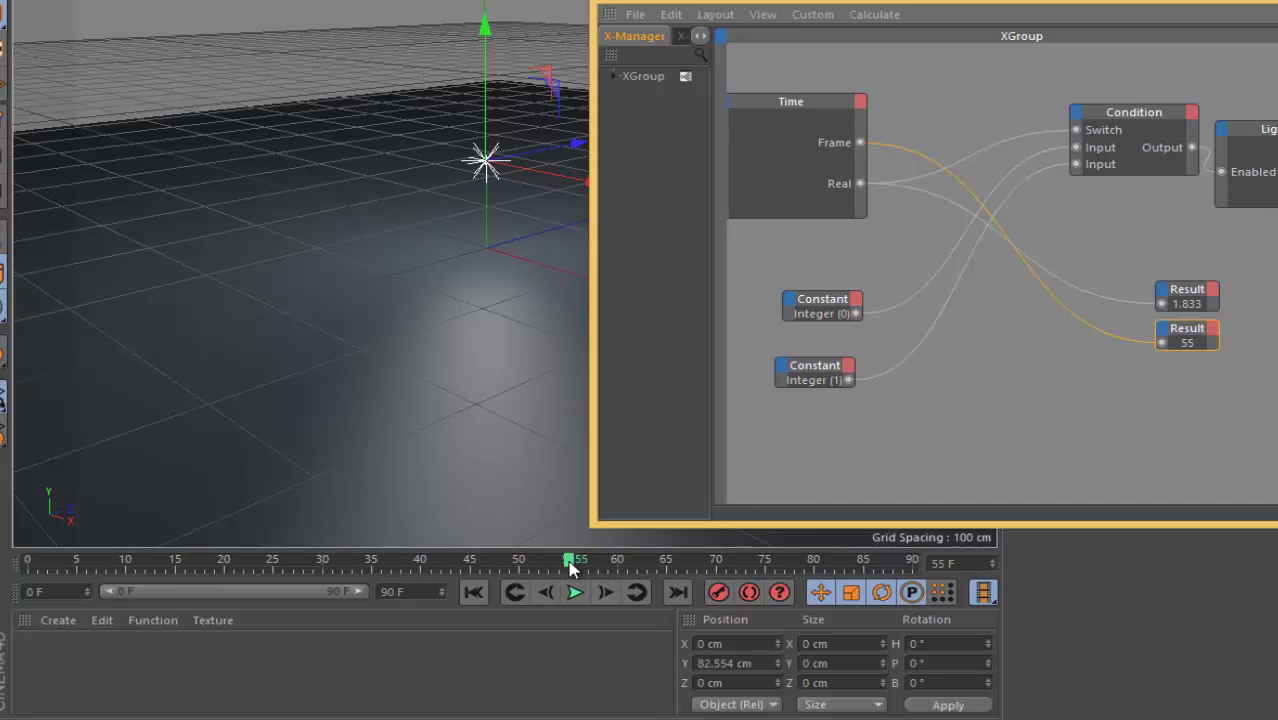
{"action": "left_click_drag", "start_coordinate": [570, 566], "coordinate": [622, 562]}
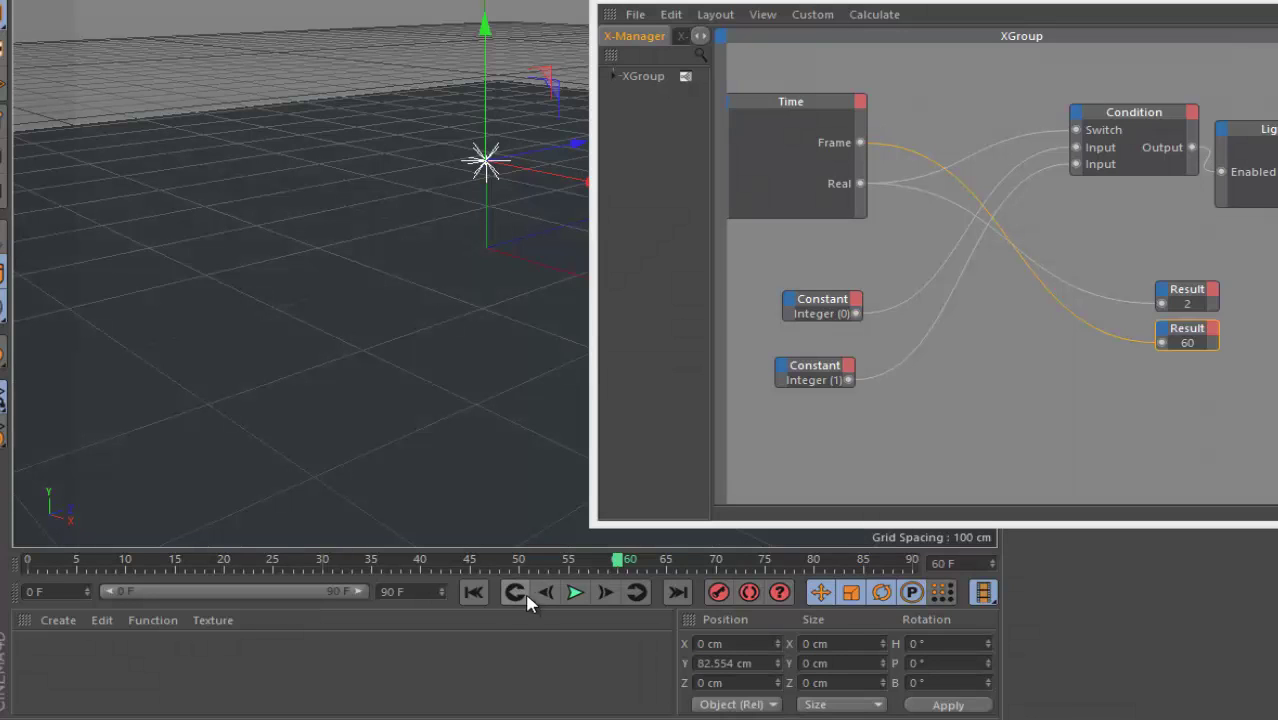
Step: Play the animation briefly, stop it, and return to frame 0
{"action": "left_click", "coordinate": [473, 592]}
{"action": "left_click", "coordinate": [575, 592]}
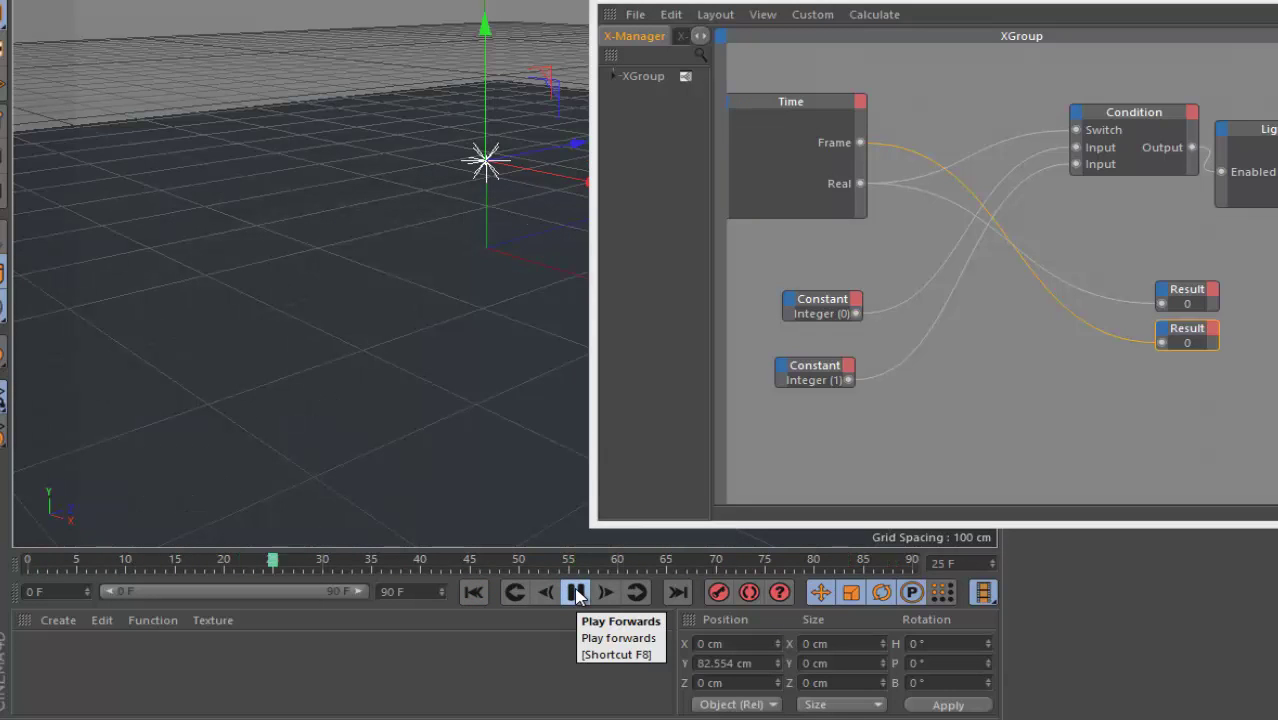
{"action": "left_click", "coordinate": [576, 592]}
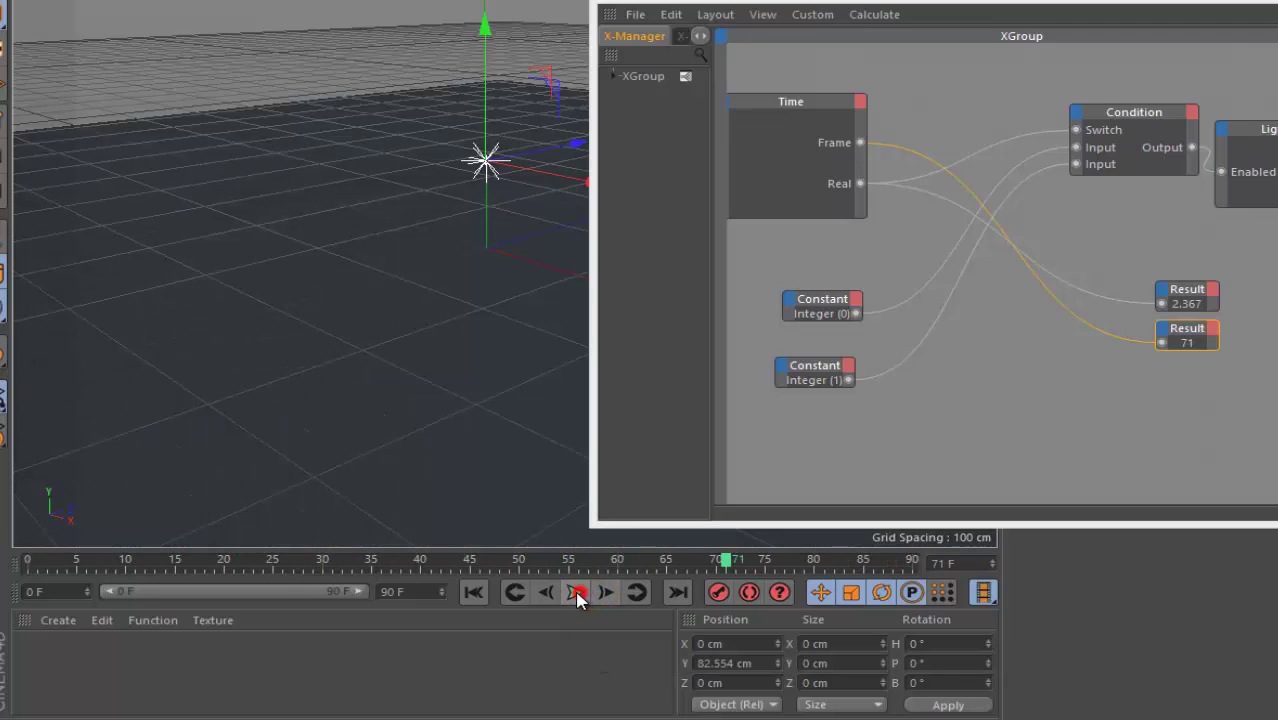
{"action": "left_click", "coordinate": [473, 592]}
Step: Set the end frame to 500, show the full 0–500 range, and play through to frame 475
{"action": "double_click", "coordinate": [397, 588]}
{"action": "type", "text": "500"}
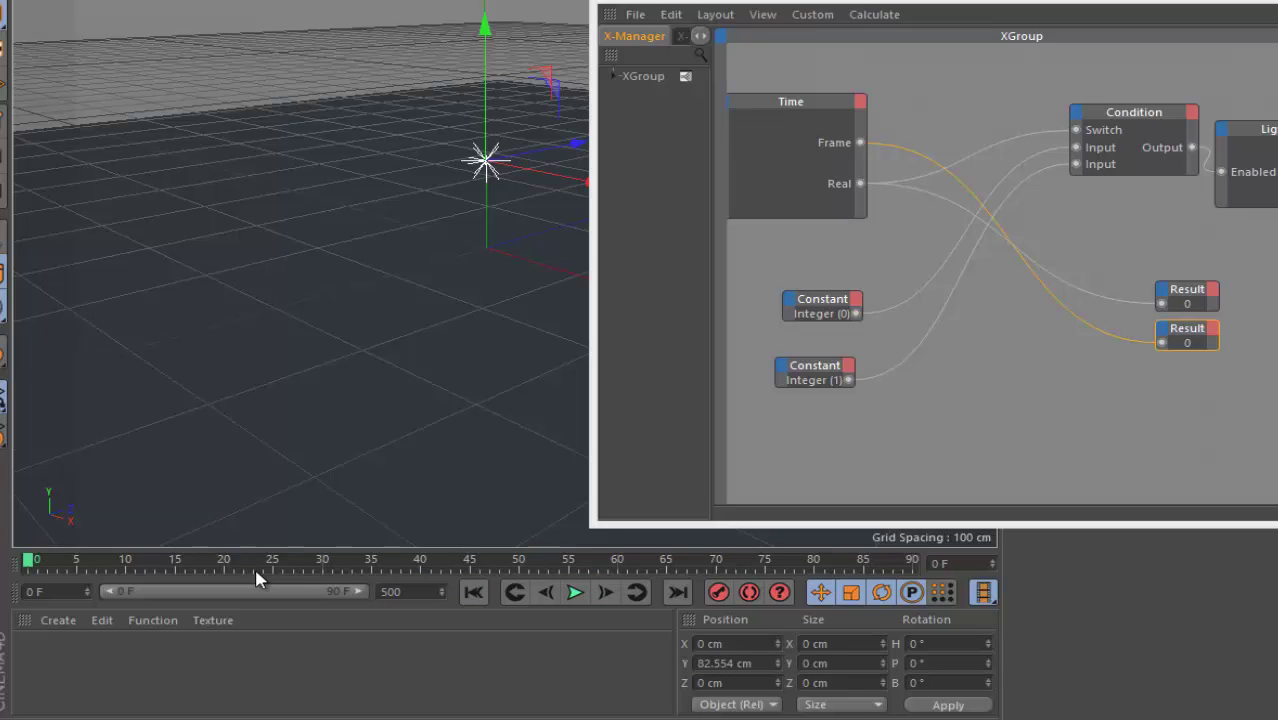
{"action": "key", "text": "Return"}
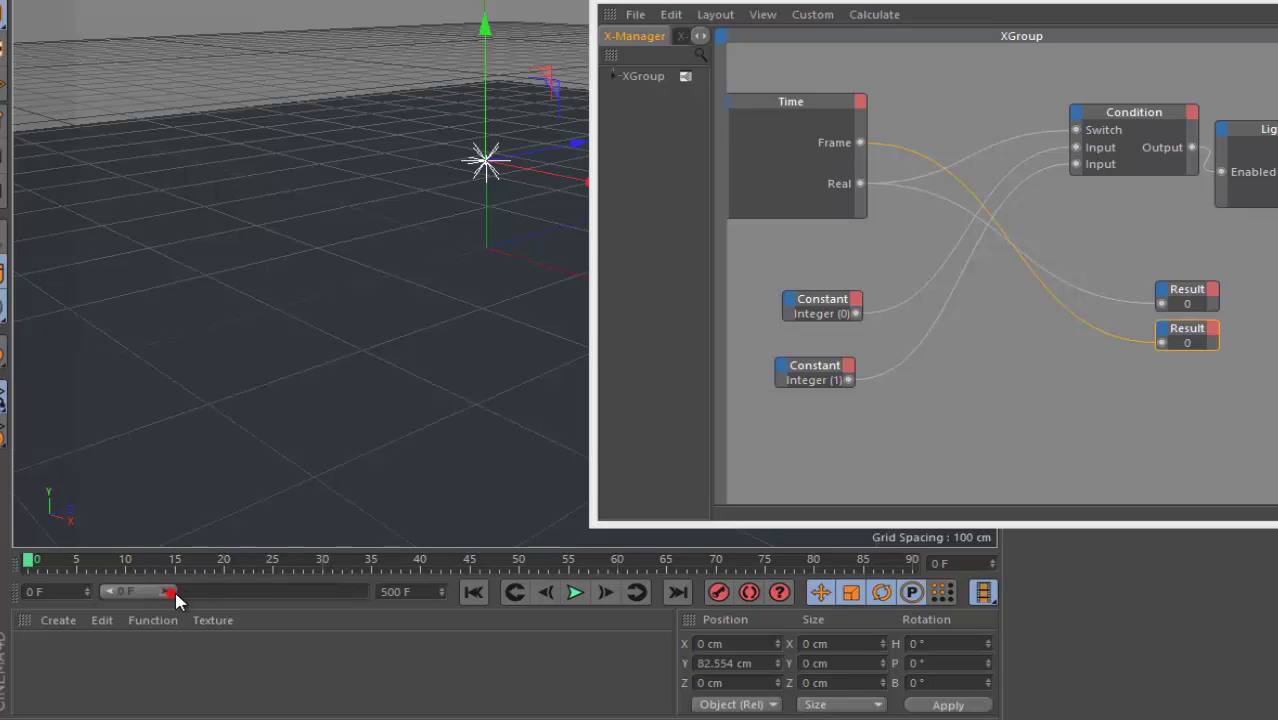
{"action": "left_click_drag", "start_coordinate": [175, 598], "coordinate": [370, 594]}
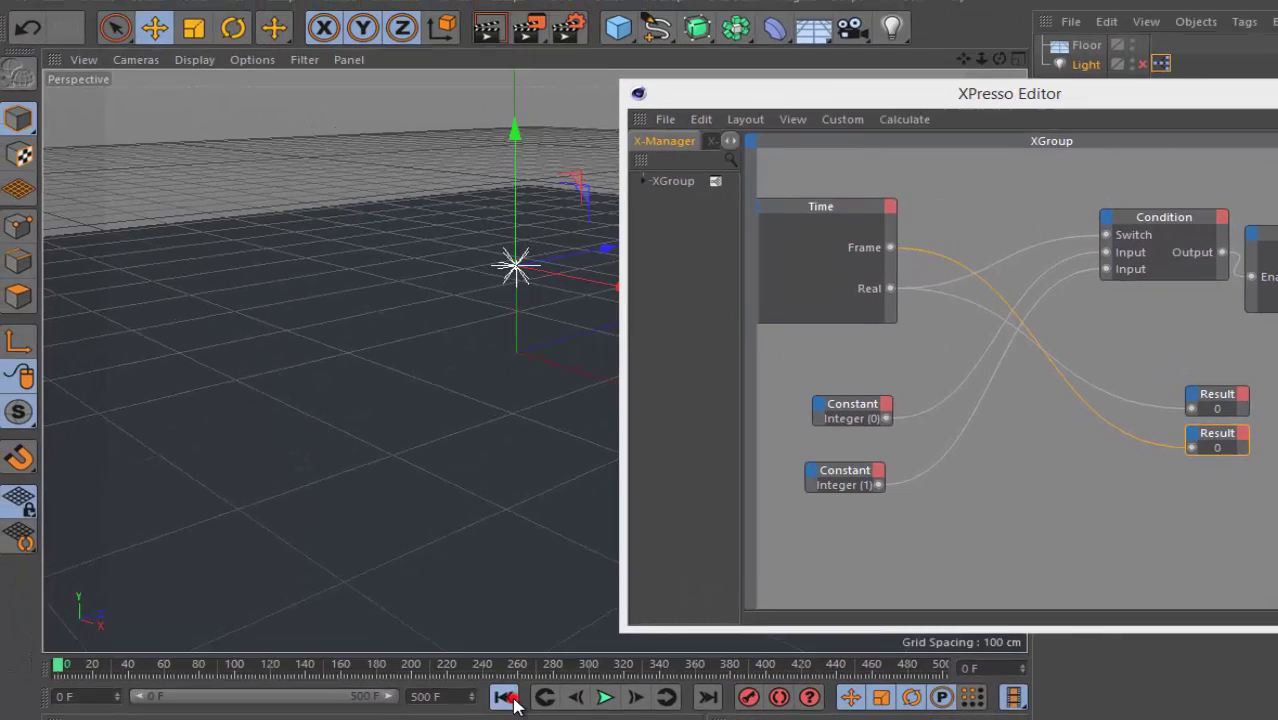
{"action": "left_click", "coordinate": [473, 592]}
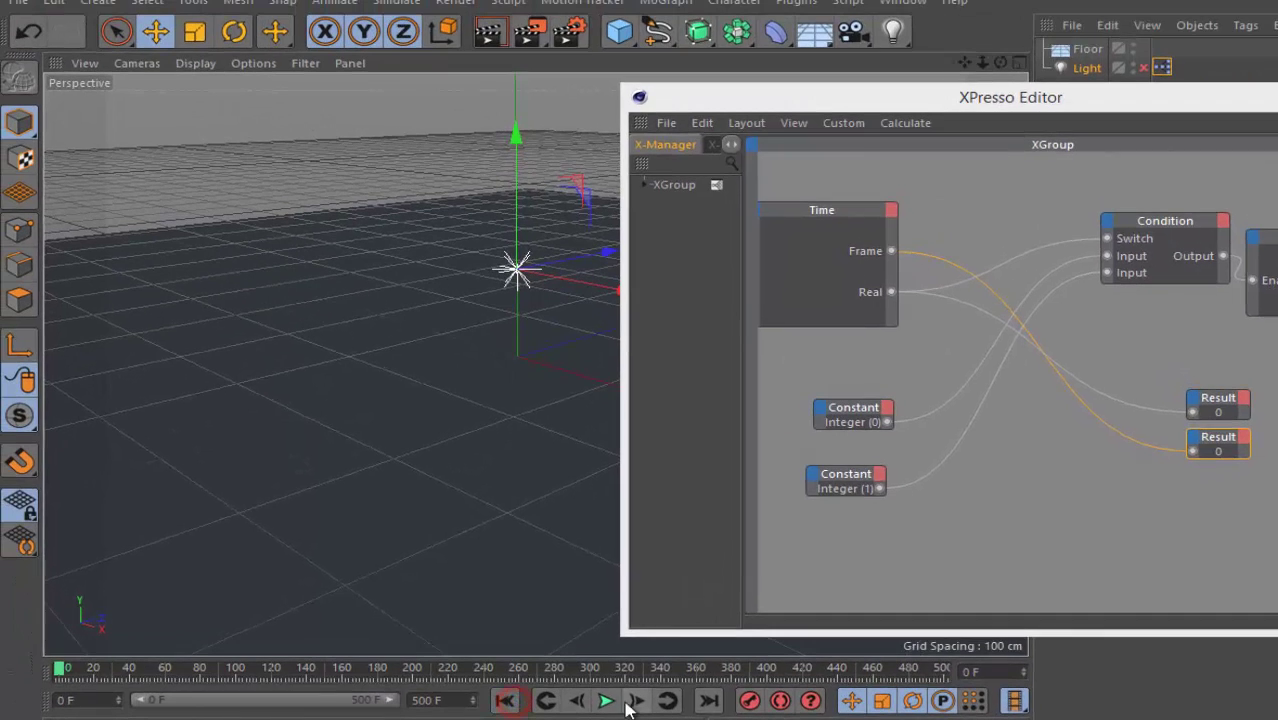
{"action": "left_click", "coordinate": [606, 701]}
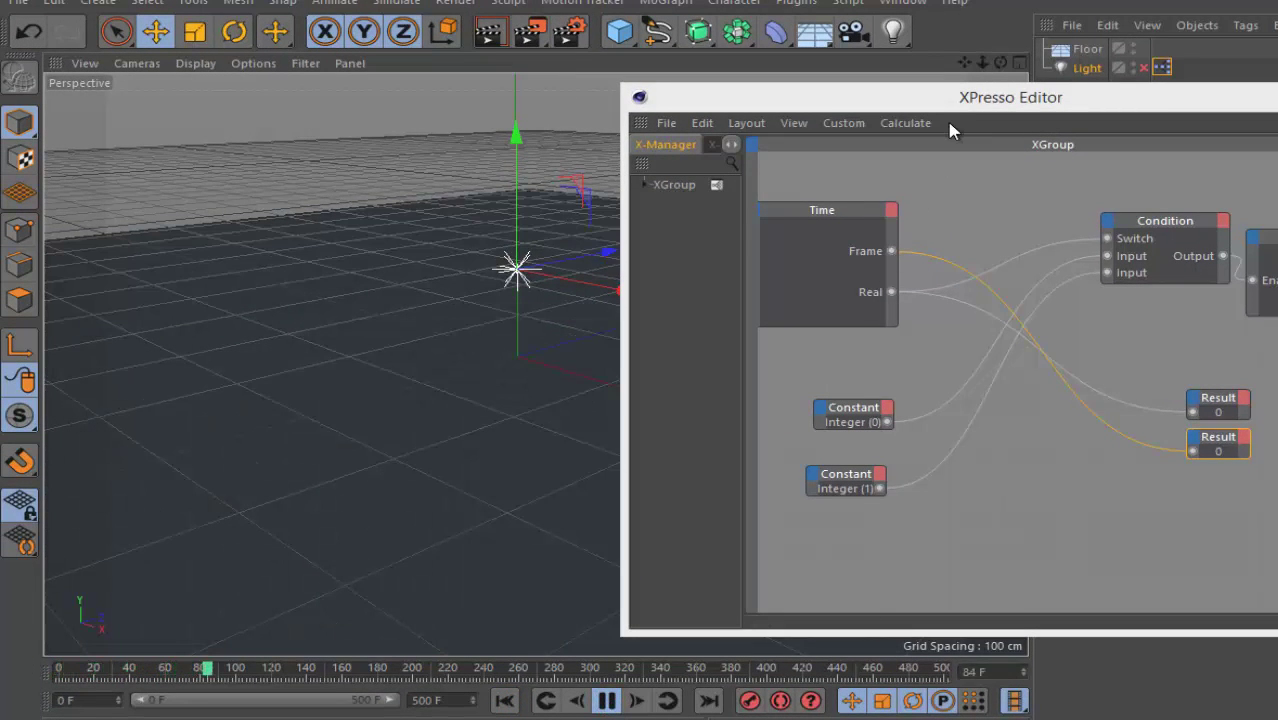
{"action": "left_click_drag", "start_coordinate": [945, 110], "coordinate": [1130, 135]}
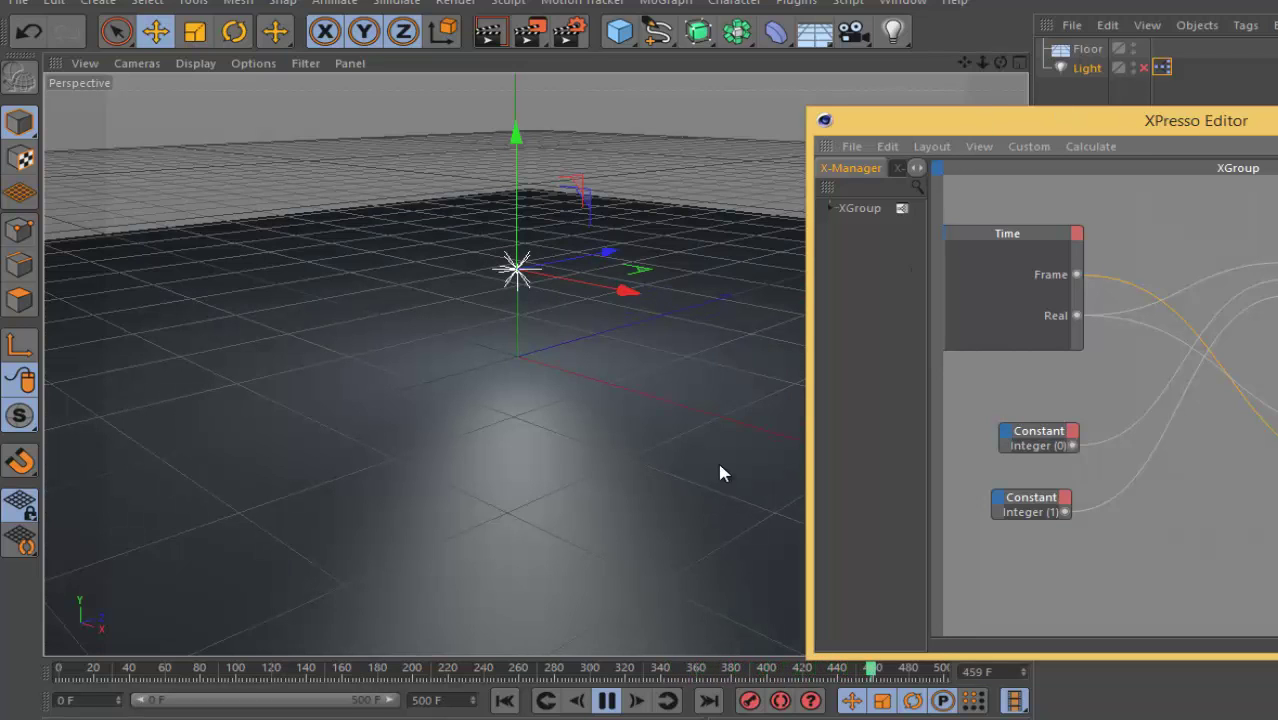
{"action": "left_click", "coordinate": [606, 700]}
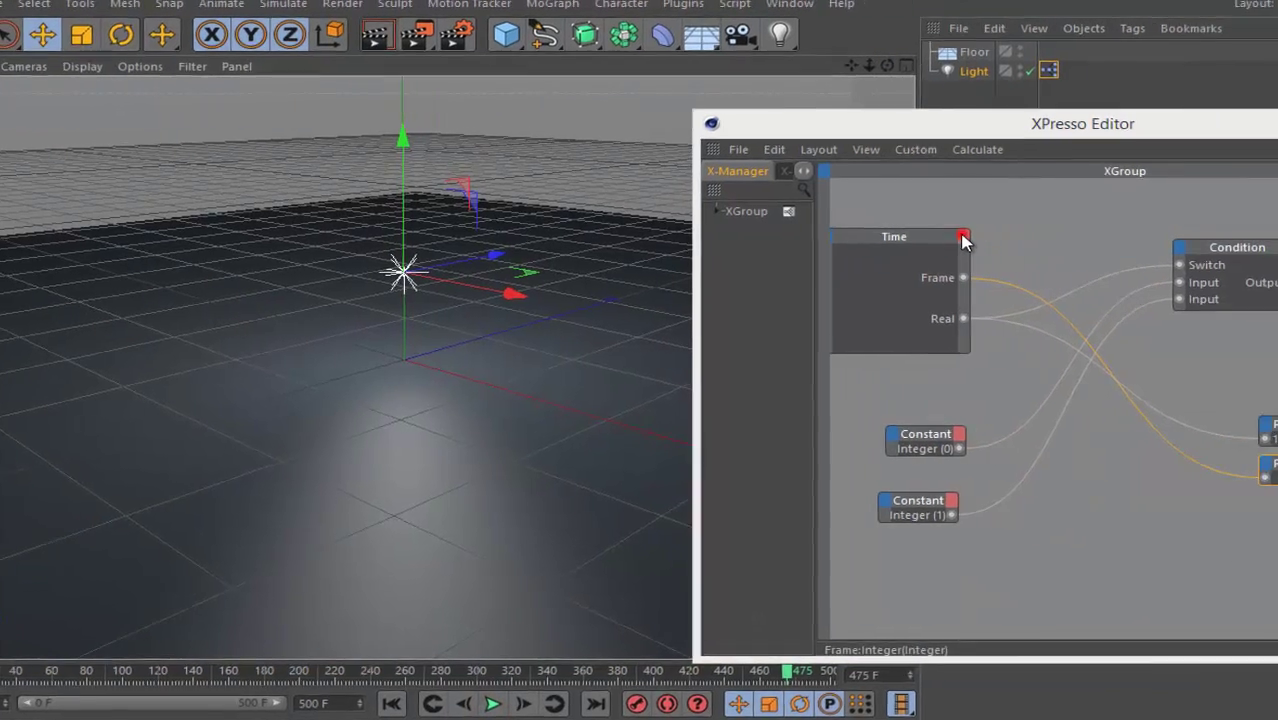
Step: Add a Time output to the Time node and wire it into the upper Result node
{"action": "left_click", "coordinate": [1076, 234]}
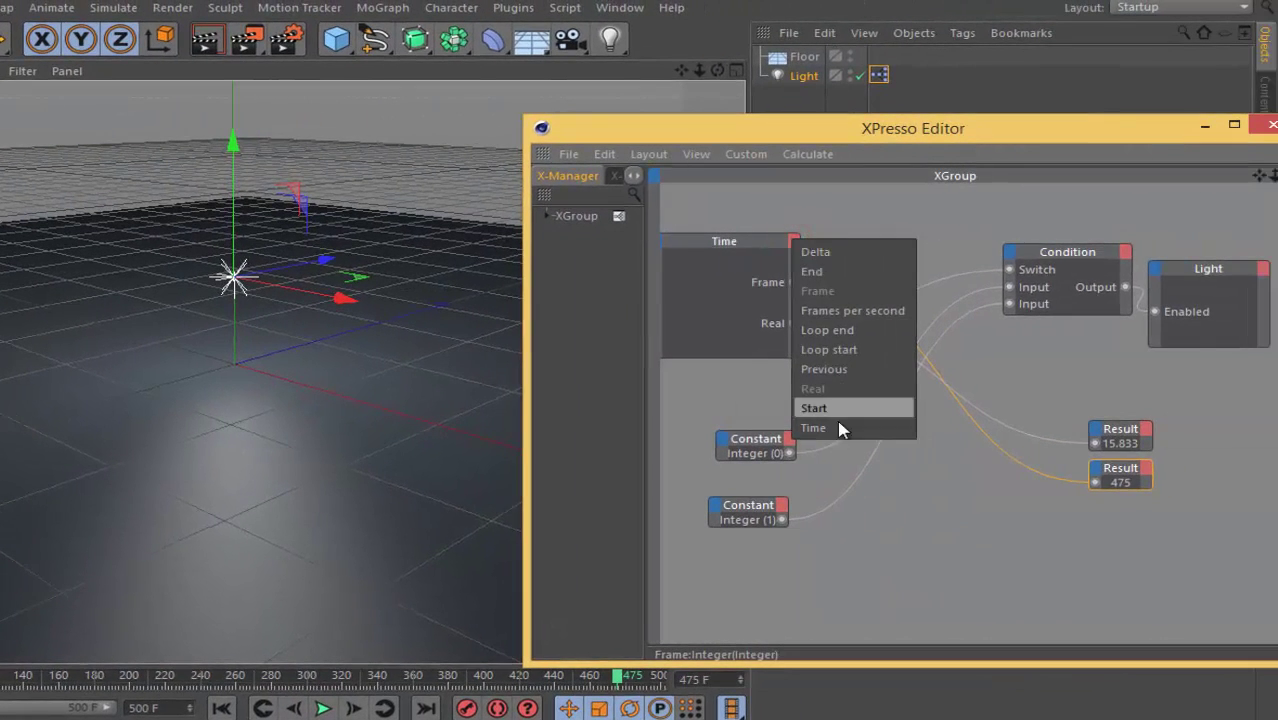
{"action": "left_click", "coordinate": [845, 427]}
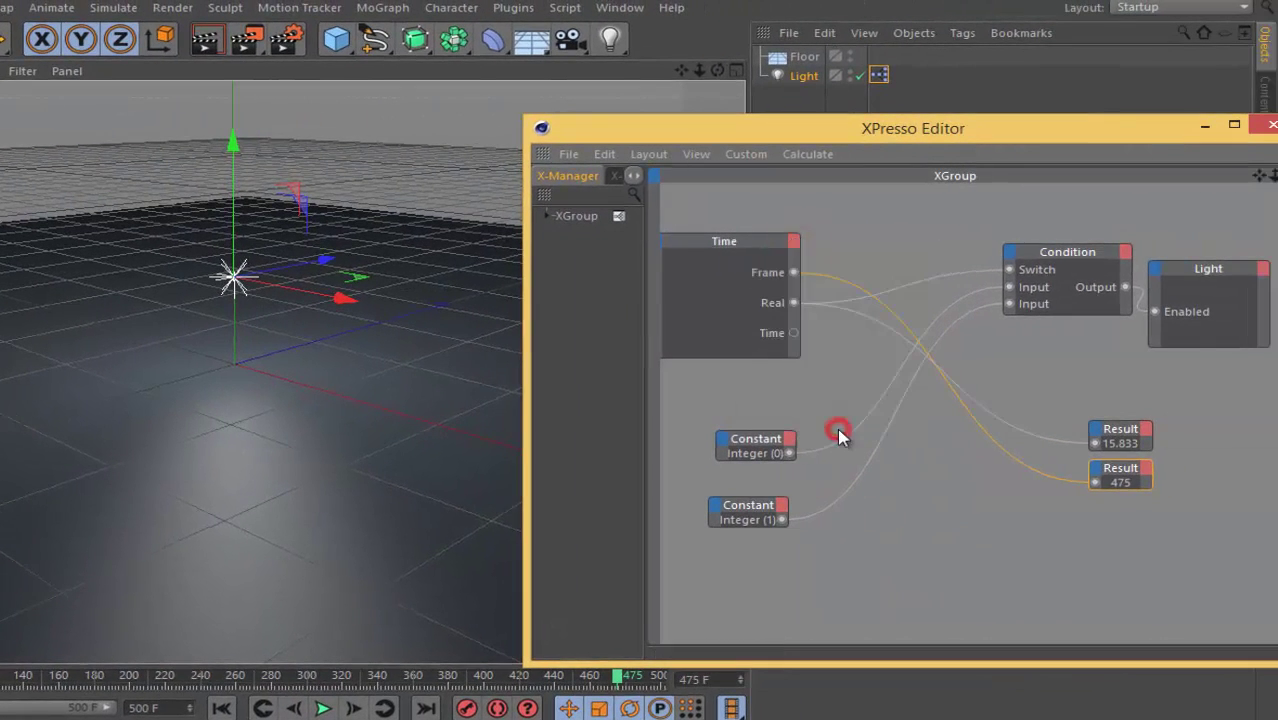
{"action": "left_click", "coordinate": [798, 333]}
{"action": "mouse_move", "coordinate": [910, 375]}
{"action": "left_mouse_down"}
{"action": "mouse_move", "coordinate": [1033, 432]}
{"action": "mouse_move", "coordinate": [1095, 444]}
{"action": "left_mouse_up"}
Step: Scrub the timeline from the start to frame 30 to see the light shining on the floor
{"action": "left_click", "coordinate": [222, 708]}
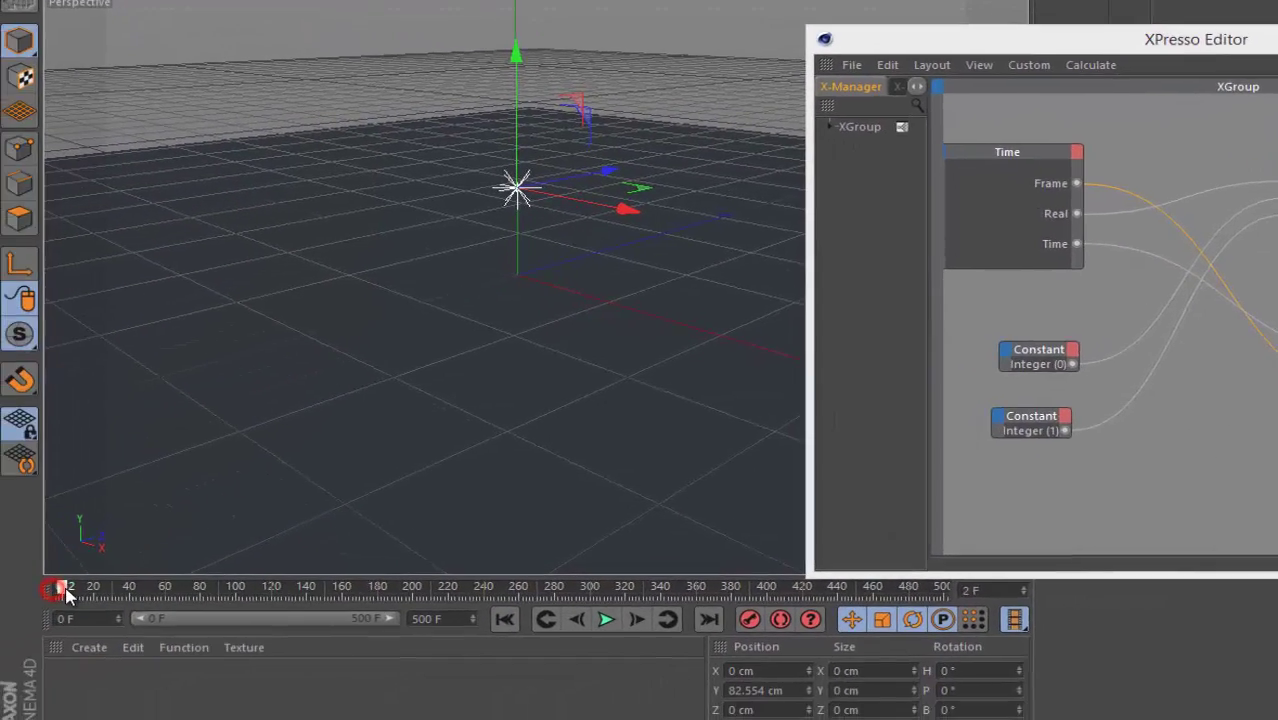
{"action": "left_click_drag", "start_coordinate": [60, 592], "coordinate": [109, 598]}
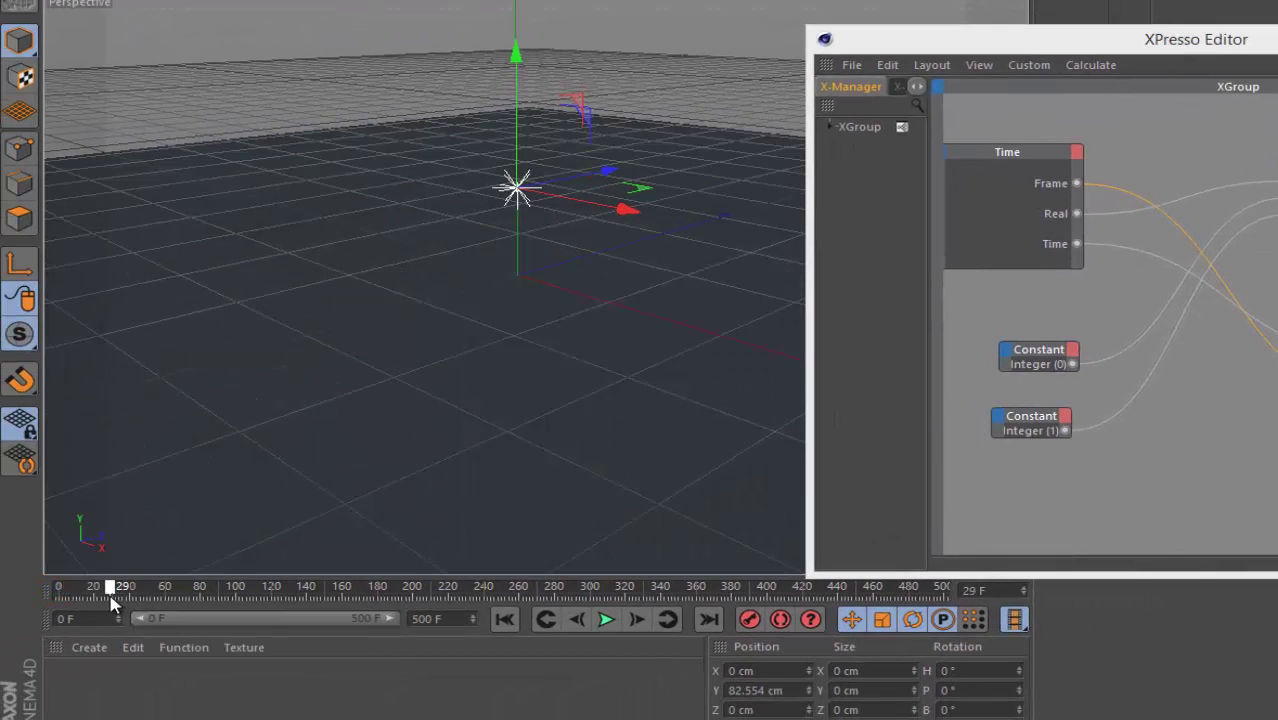
{"action": "left_click", "coordinate": [636, 620]}
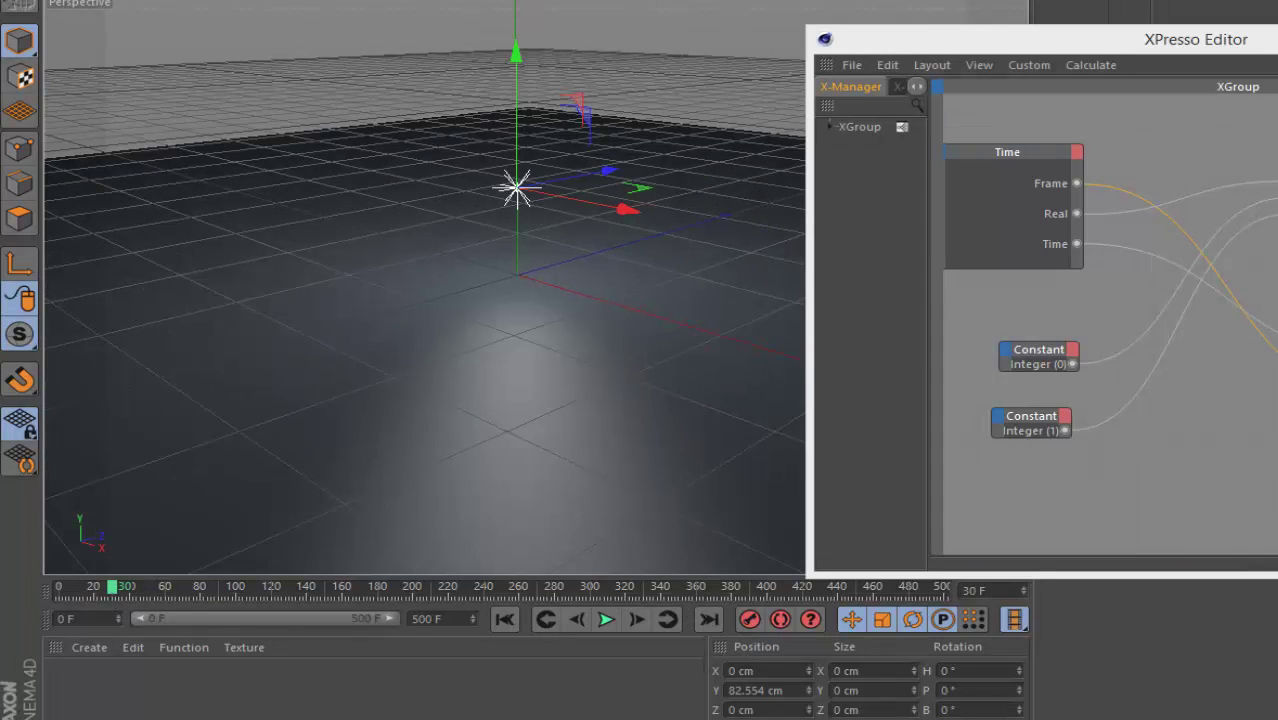
{"action": "left_click_drag", "start_coordinate": [1010, 45], "coordinate": [992, 40]}
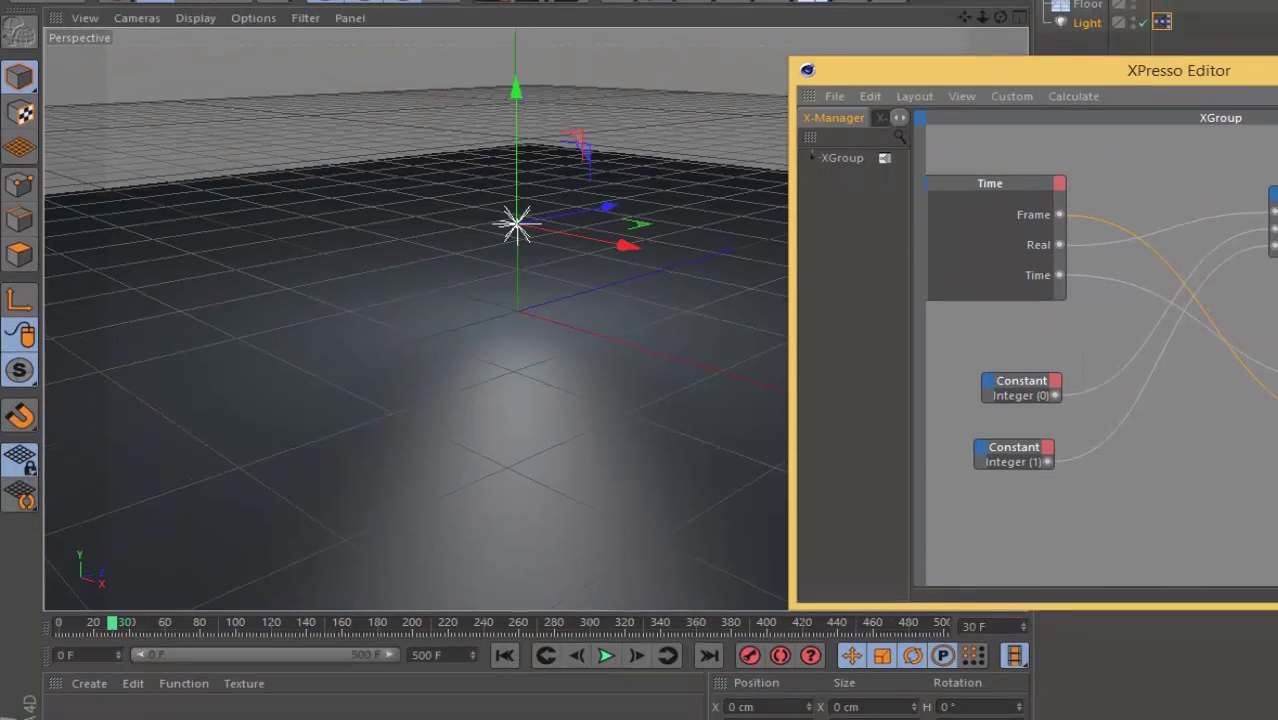
Step: Confirm the 30 fps frame rate in Project Settings, then scrub the timeline a few frames forward
{"action": "left_click", "coordinate": [54, 53]}
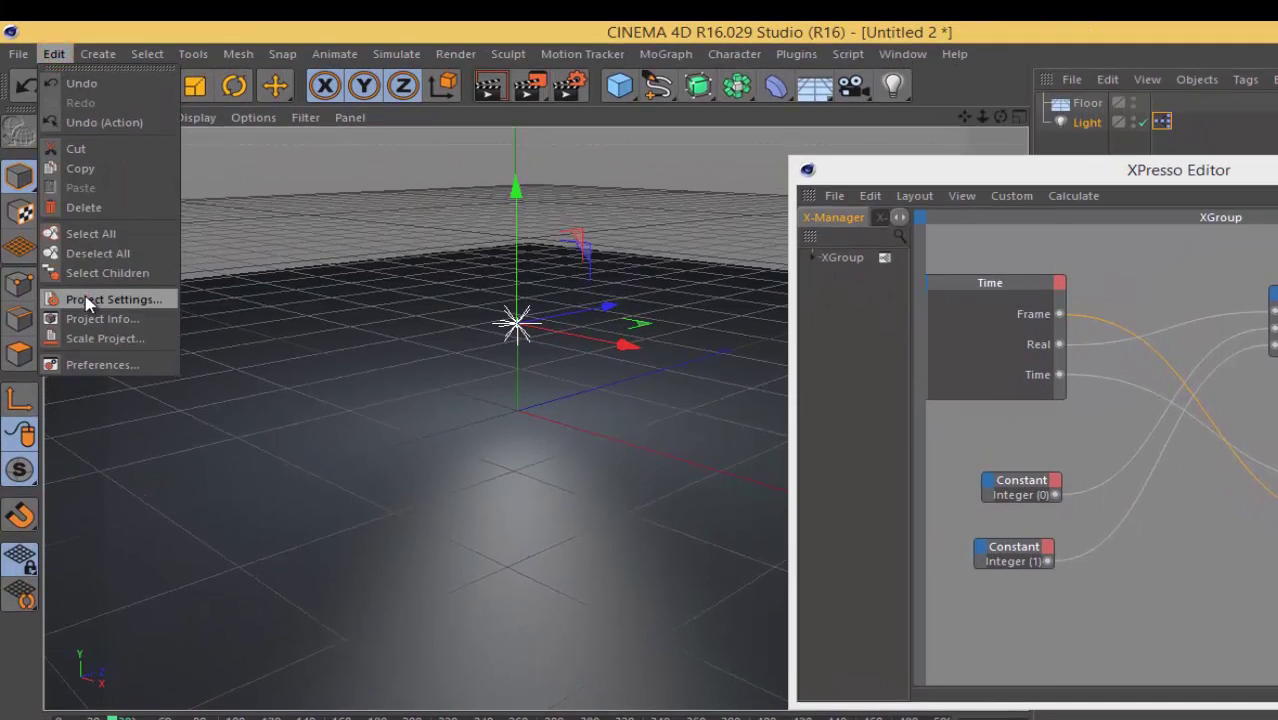
{"action": "left_click", "coordinate": [86, 300]}
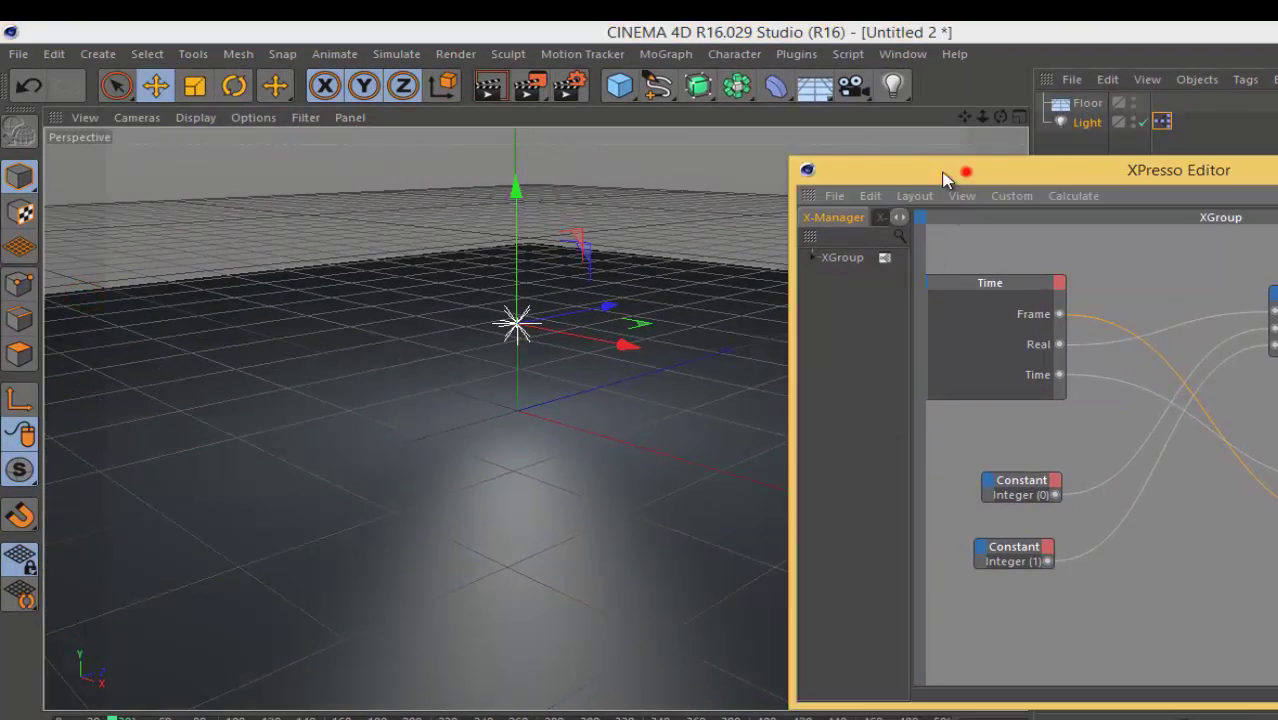
{"action": "left_click_drag", "start_coordinate": [966, 173], "coordinate": [513, 145]}
{"action": "left_click", "coordinate": [1217, 634]}
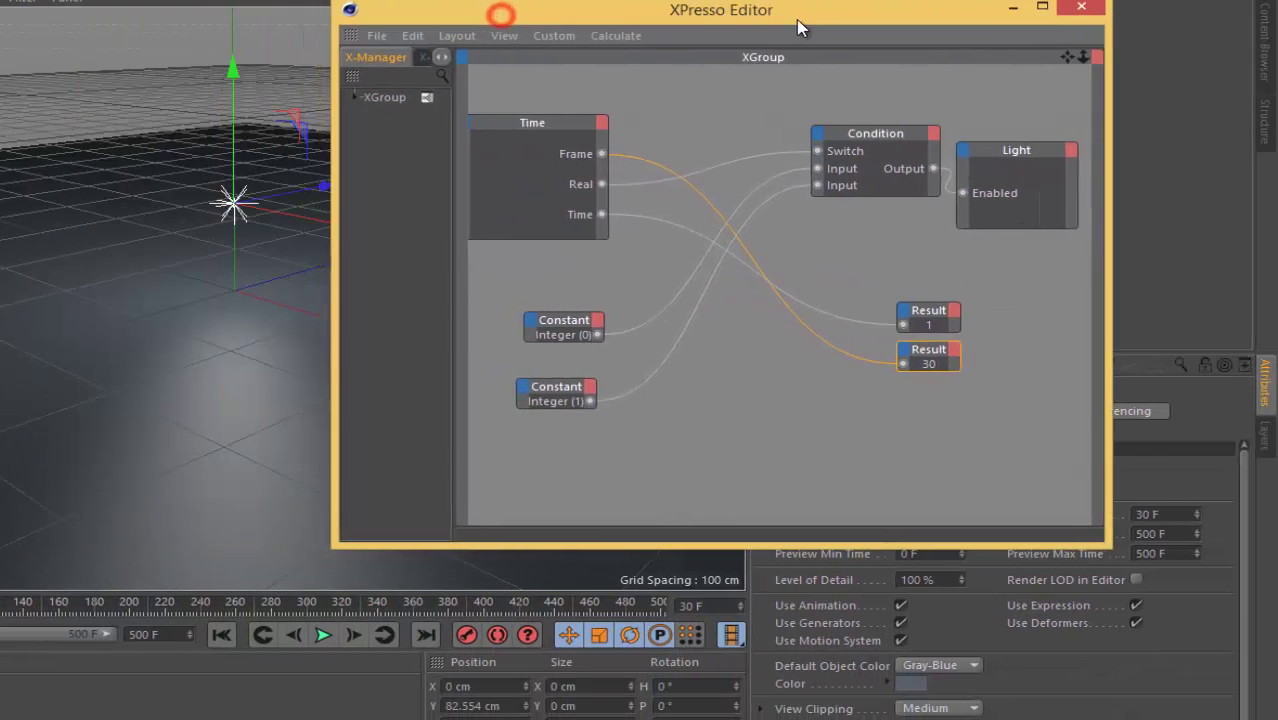
{"action": "left_click_drag", "start_coordinate": [503, 20], "coordinate": [886, 63]}
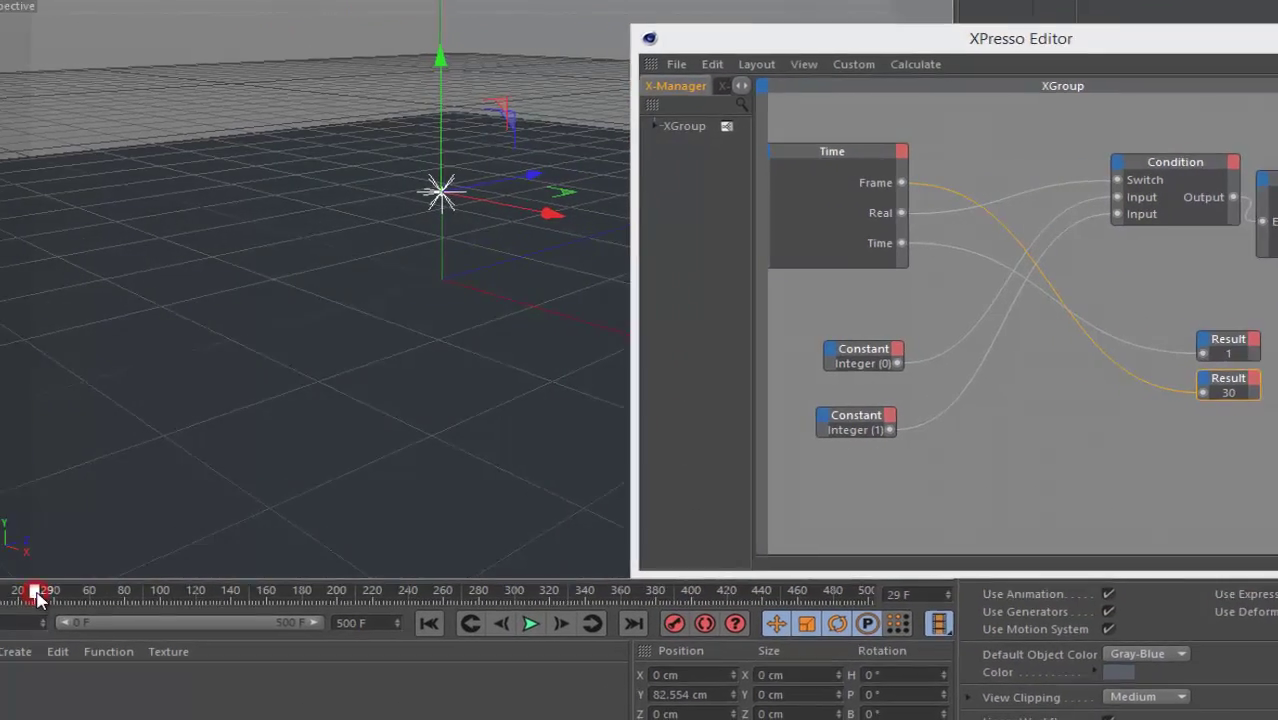
{"action": "mouse_move", "coordinate": [111, 595]}
{"action": "left_mouse_down"}
{"action": "mouse_move", "coordinate": [551, 604]}
{"action": "mouse_move", "coordinate": [40, 620]}
{"action": "mouse_move", "coordinate": [163, 627]}
{"action": "left_mouse_up"}
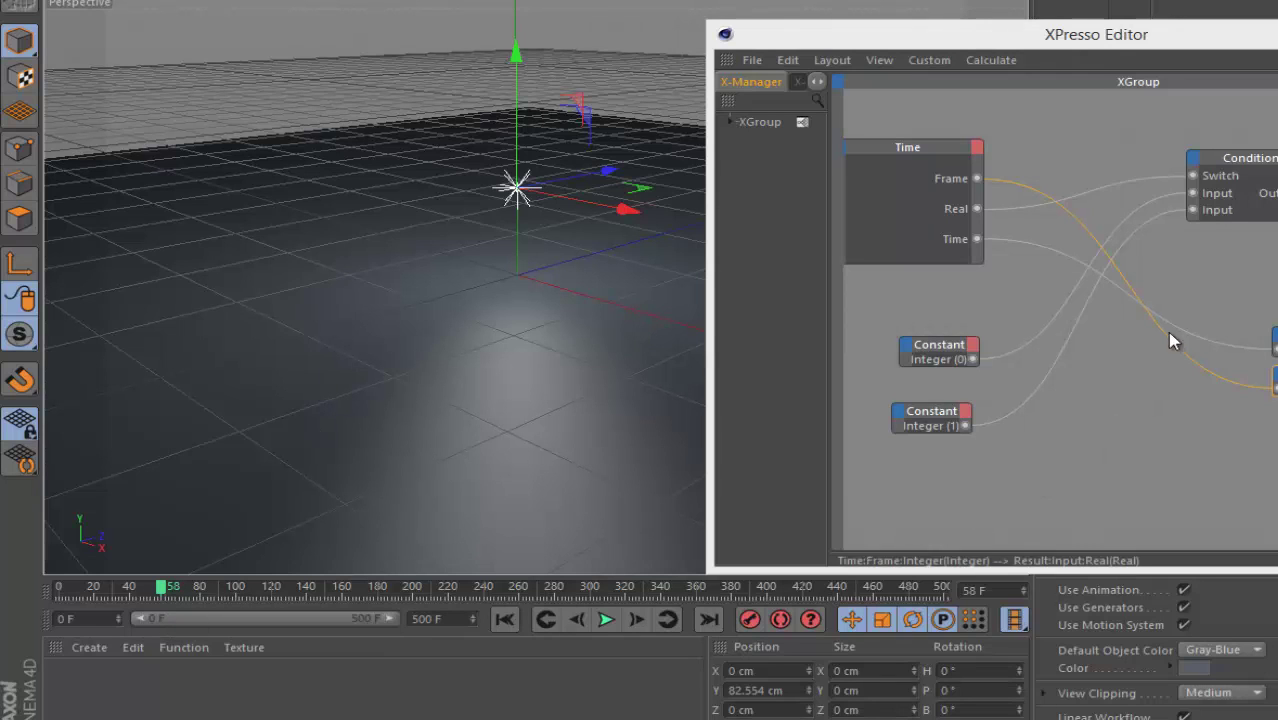
Step: Delete the Time node's Real and Time outputs and pull the Frame wire off the Result node
{"action": "right_click", "coordinate": [979, 209]}
{"action": "left_click", "coordinate": [1021, 272]}
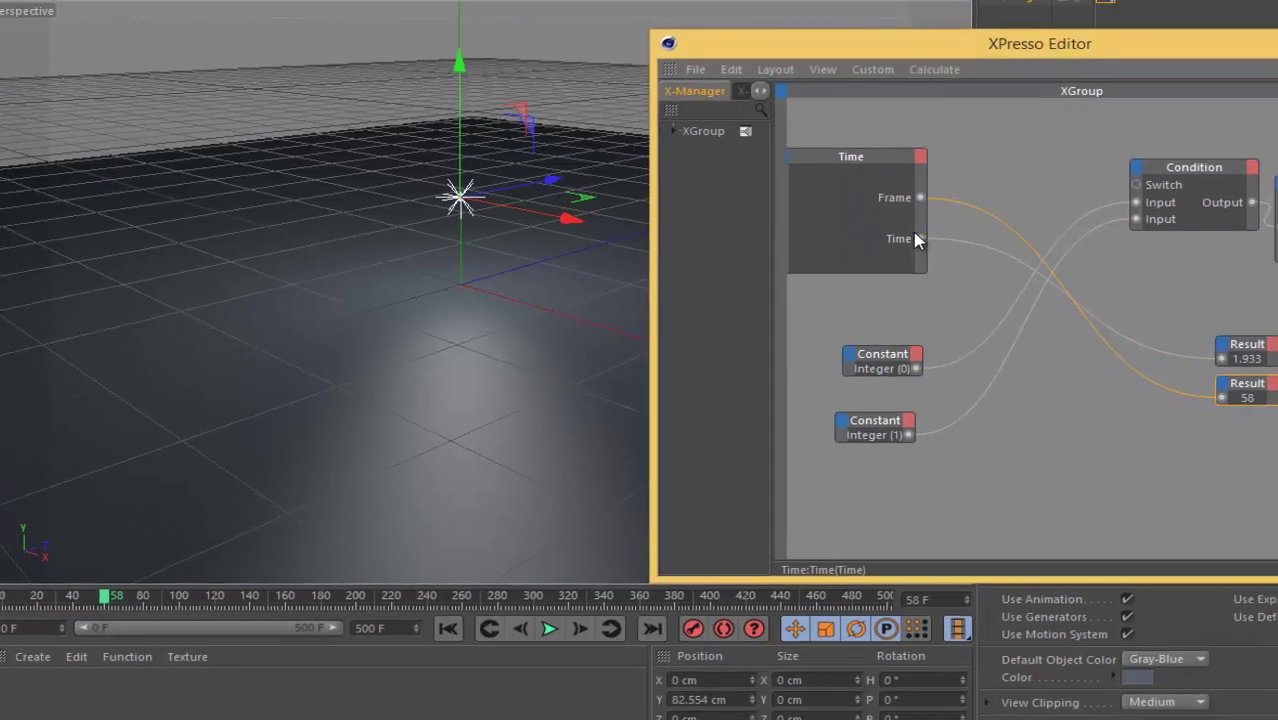
{"action": "right_click", "coordinate": [915, 240]}
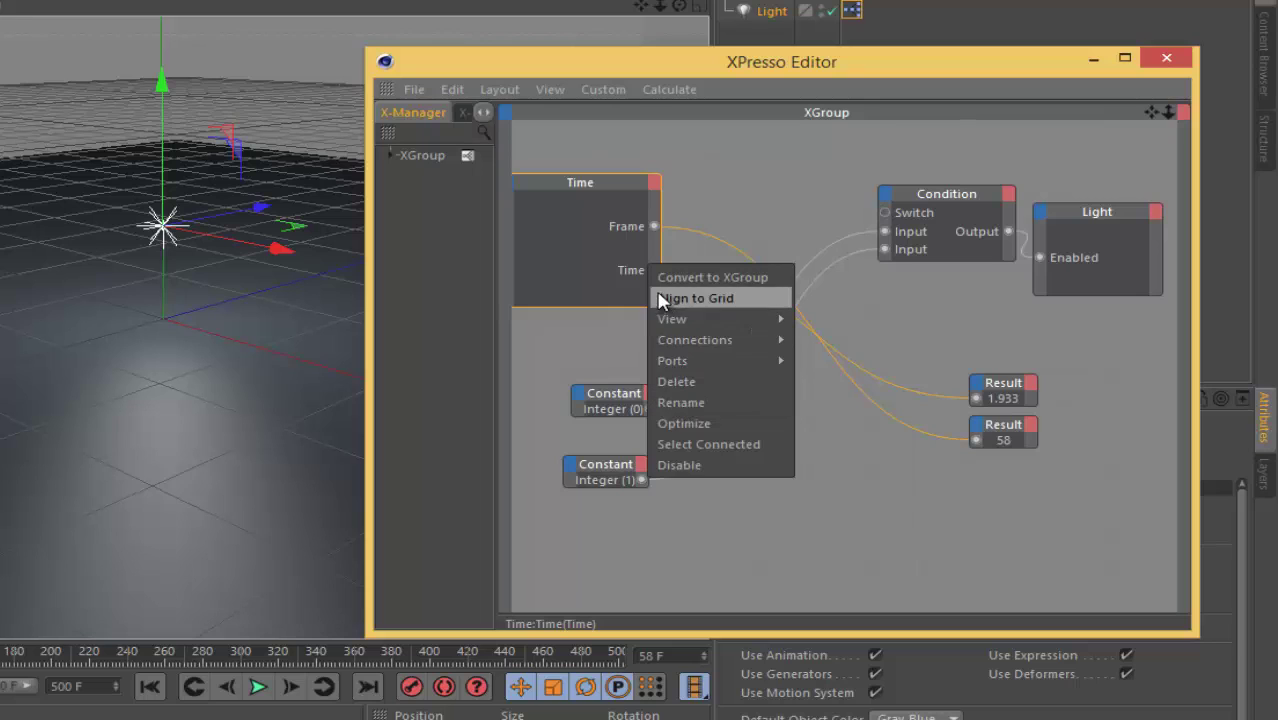
{"action": "left_click", "coordinate": [595, 281]}
{"action": "right_click", "coordinate": [648, 272]}
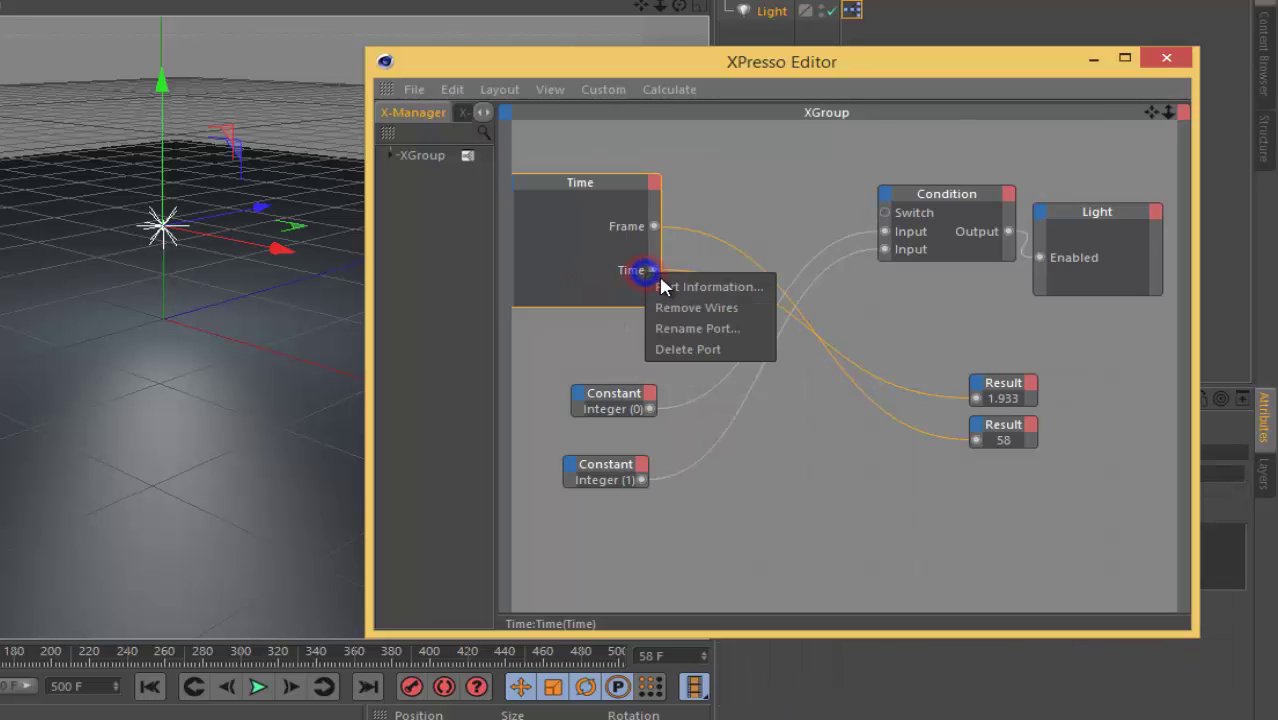
{"action": "left_click", "coordinate": [694, 346]}
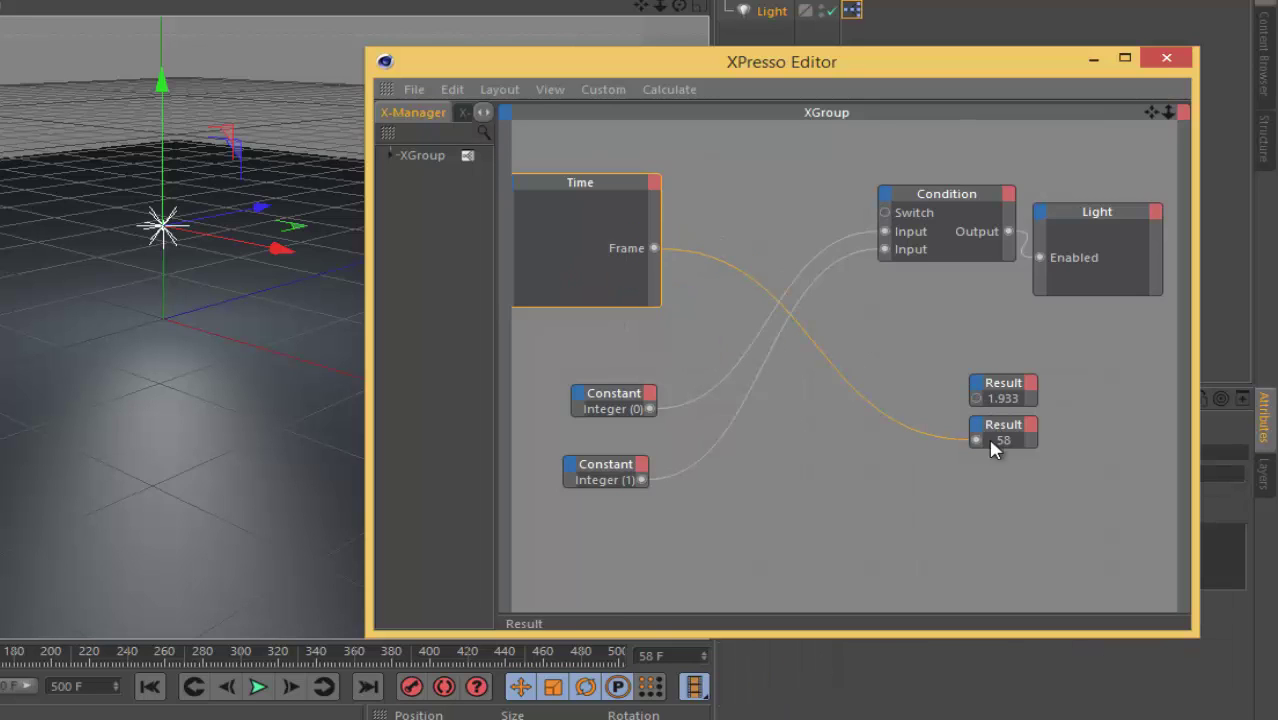
{"action": "mouse_move", "coordinate": [972, 440]}
{"action": "left_mouse_down"}
{"action": "mouse_move", "coordinate": [900, 420]}
{"action": "mouse_move", "coordinate": [916, 428]}
{"action": "left_mouse_up"}
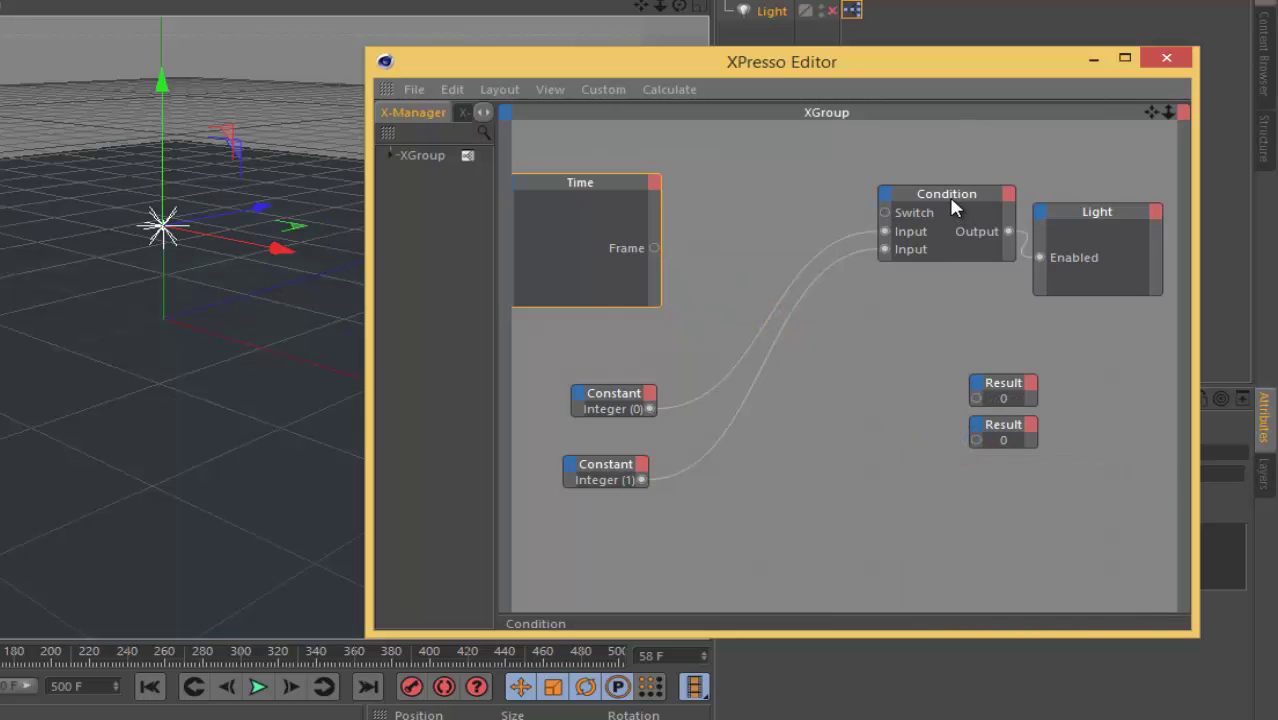
{"action": "right_click", "coordinate": [806, 446]}
{"action": "mouse_move", "coordinate": [846, 340]}
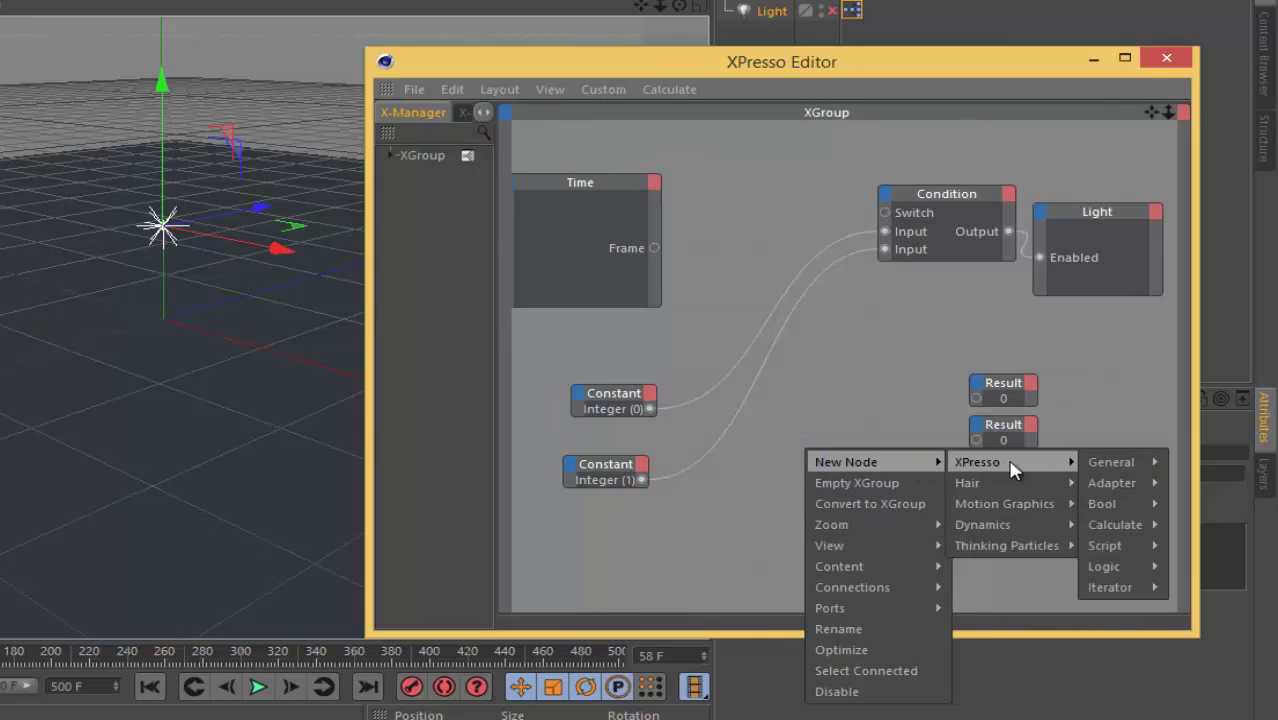
{"action": "mouse_move", "coordinate": [1115, 402]}
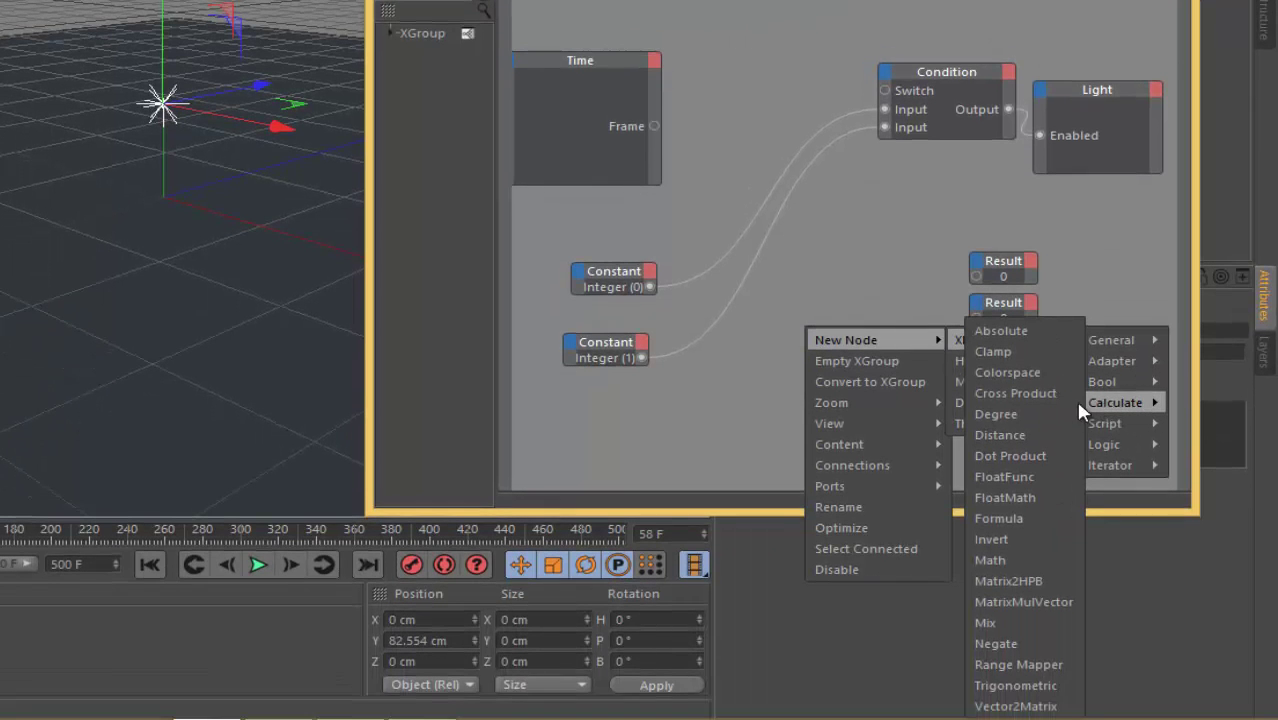
Step: Add a Math:Add node beside the Time node and feed Frame into its first input
{"action": "left_click", "coordinate": [1010, 562]}
{"action": "left_click_drag", "start_coordinate": [800, 315], "coordinate": [760, 65]}
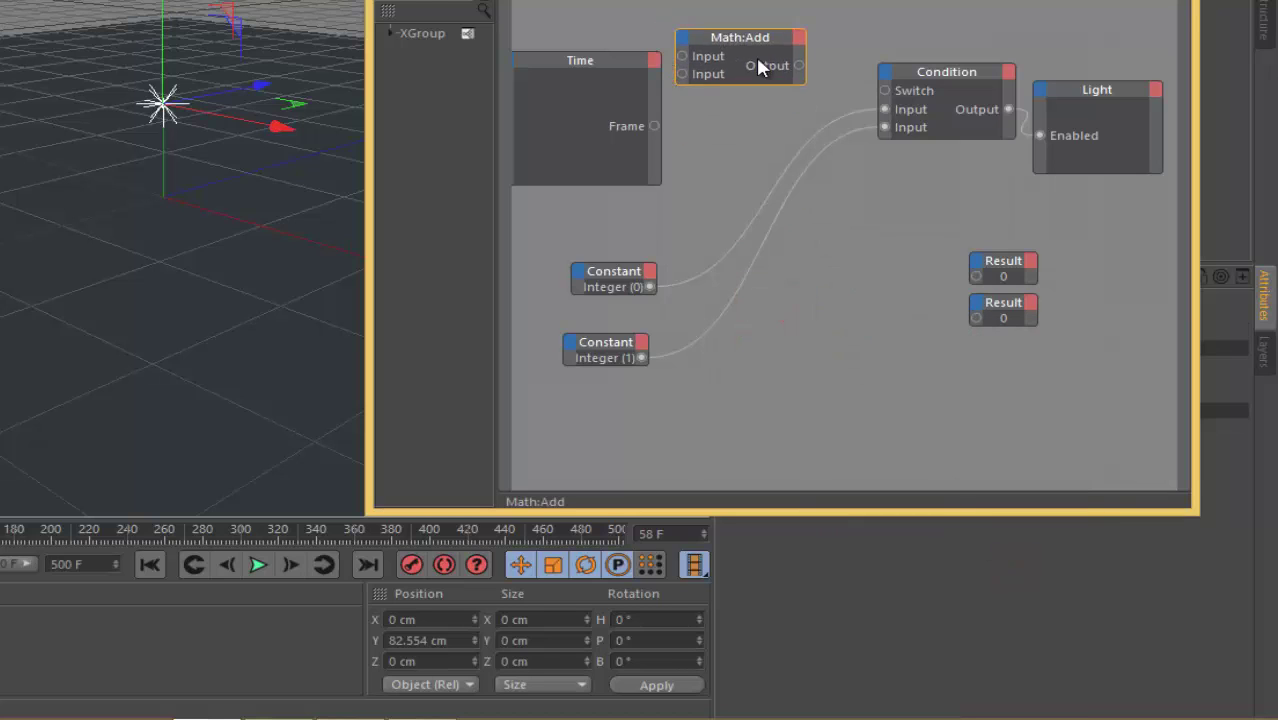
{"action": "mouse_move", "coordinate": [654, 126]}
{"action": "left_mouse_down"}
{"action": "mouse_move", "coordinate": [711, 74]}
{"action": "mouse_move", "coordinate": [802, 340]}
{"action": "mouse_move", "coordinate": [843, 322]}
{"action": "mouse_move", "coordinate": [853, 338]}
{"action": "left_mouse_up"}
{"action": "left_click", "coordinate": [713, 433]}
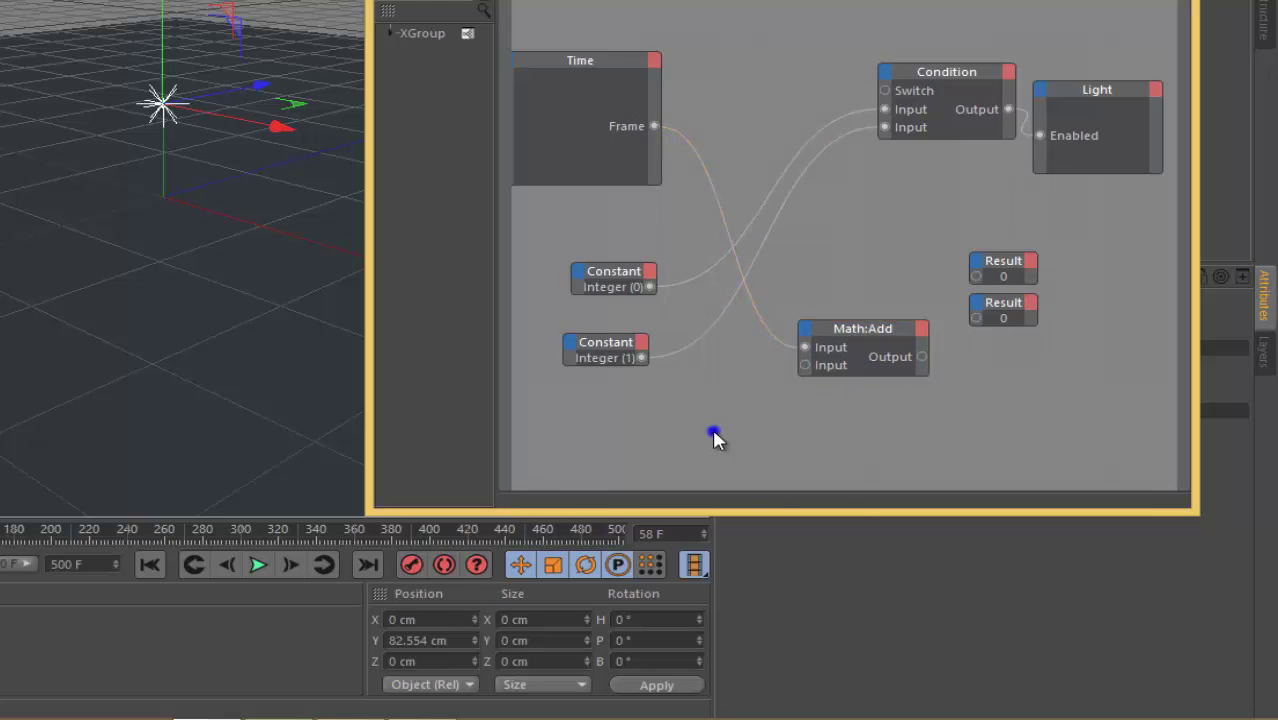
{"action": "right_click", "coordinate": [714, 434]}
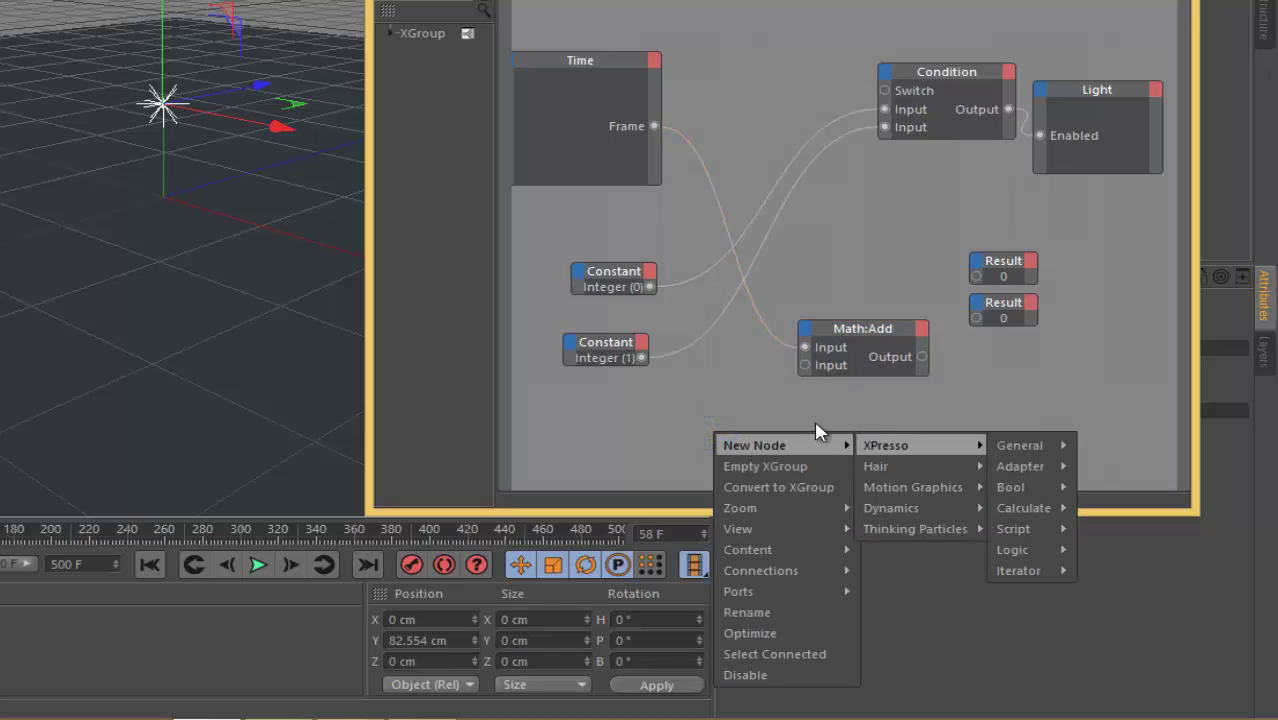
{"action": "left_click", "coordinate": [620, 397]}
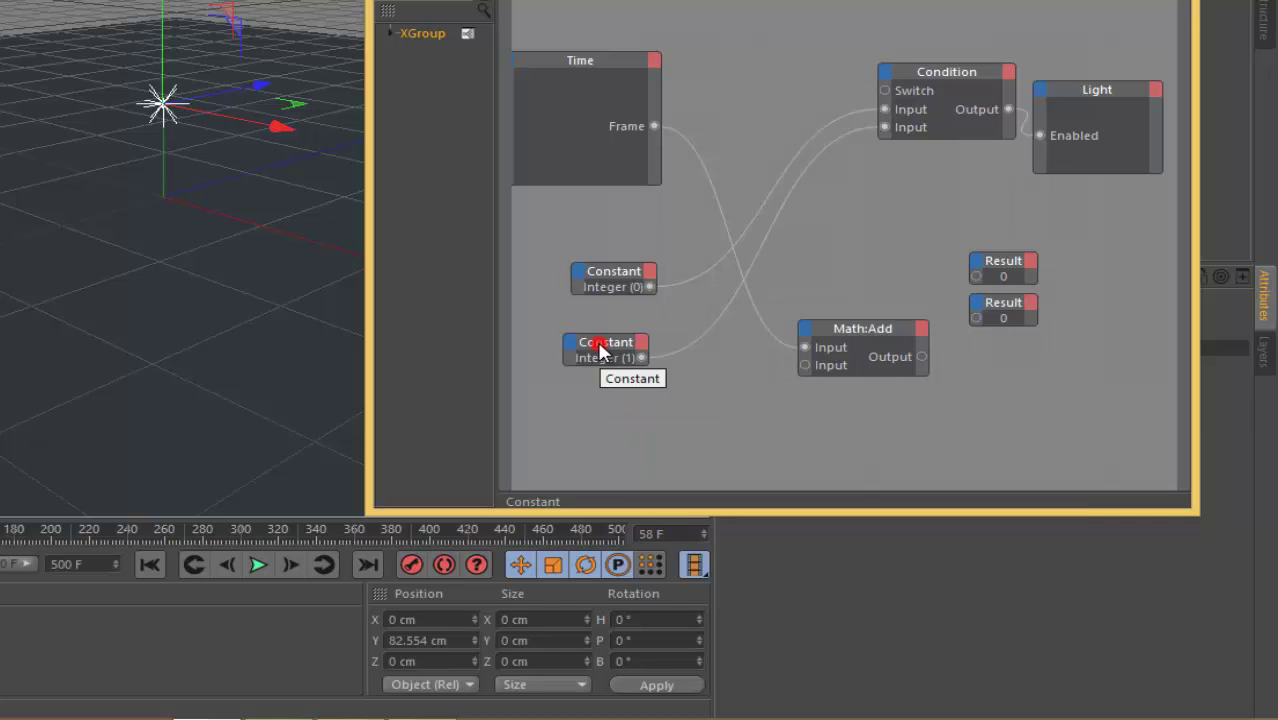
Step: Duplicate a Constant node, wire it to Math:Add's second input, and set its Value to 10
{"action": "mouse_move", "coordinate": [600, 342]}
{"action": "left_mouse_down", "text": "ctrl"}
{"action": "mouse_move", "coordinate": [606, 382]}
{"action": "mouse_move", "coordinate": [805, 366]}
{"action": "left_mouse_up", "text": "ctrl"}
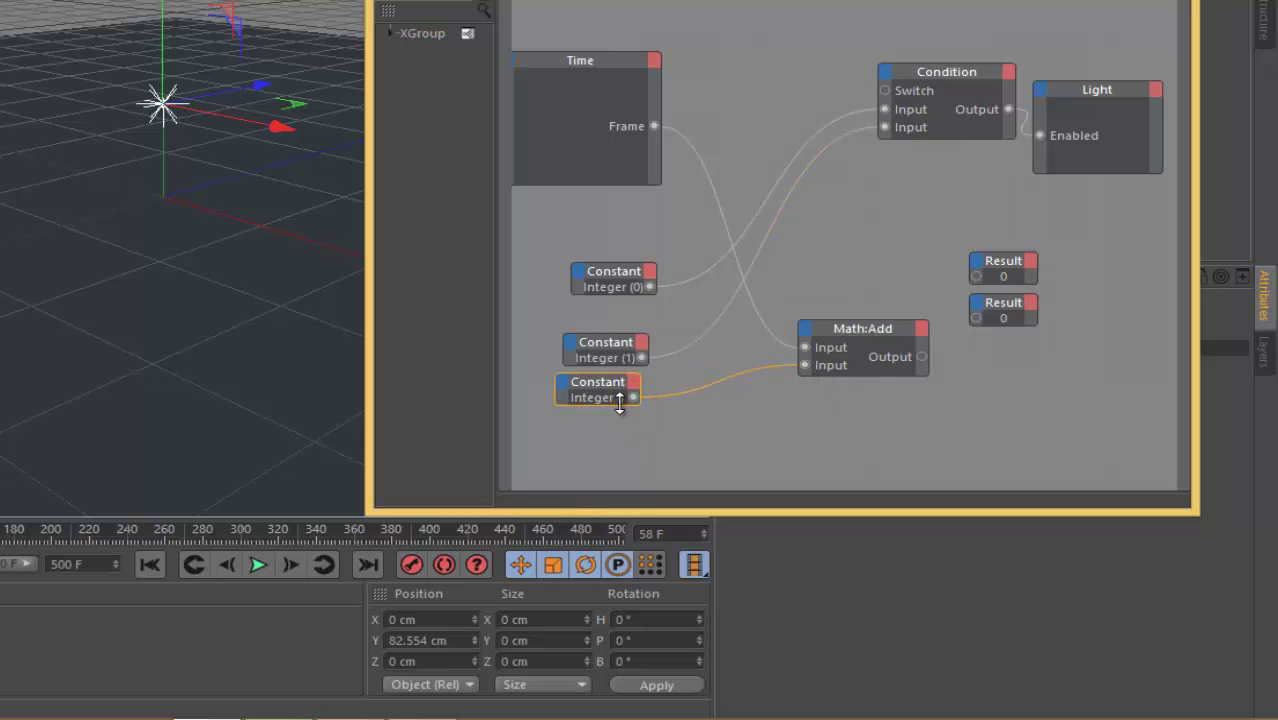
{"action": "left_click", "coordinate": [605, 383]}
{"action": "left_click_drag", "start_coordinate": [822, 20], "coordinate": [336, 20]}
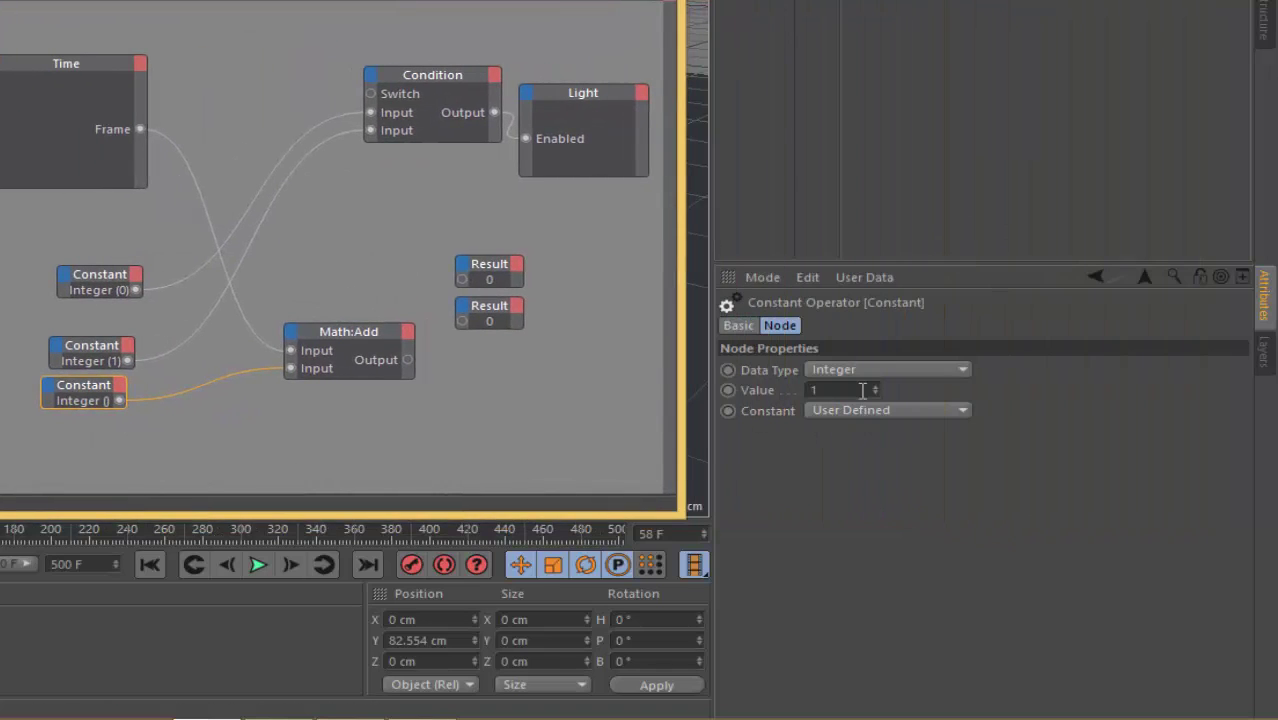
{"action": "double_click", "coordinate": [840, 390]}
{"action": "type", "text": "10"}
{"action": "key", "text": "Return"}
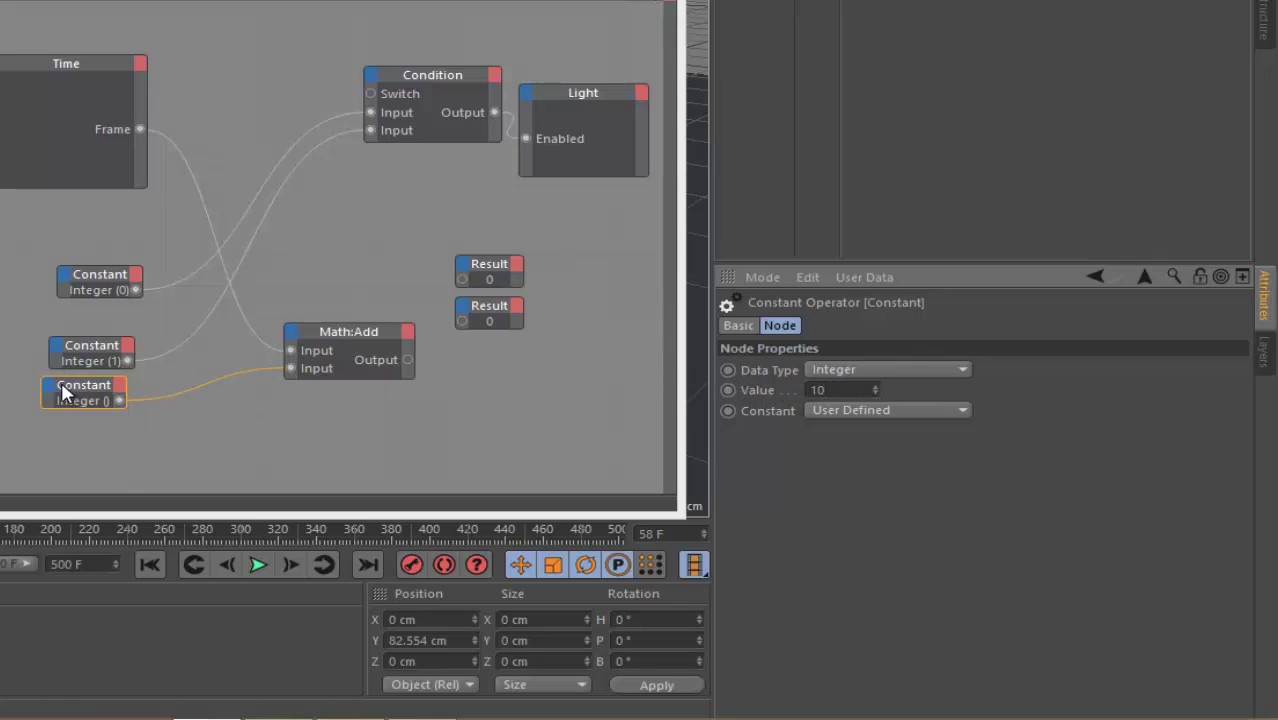
{"action": "left_click_drag", "start_coordinate": [71, 393], "coordinate": [160, 395]}
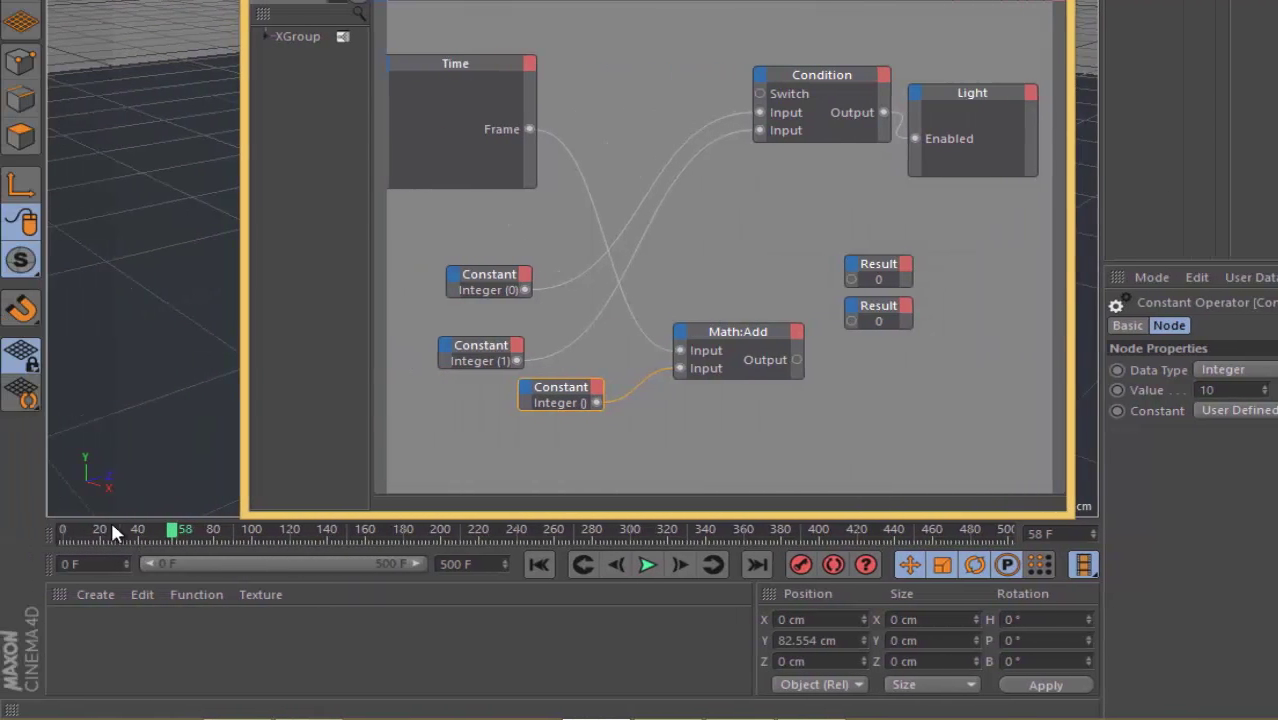
Step: Set the timeline's end frame to 90
{"action": "double_click", "coordinate": [477, 564]}
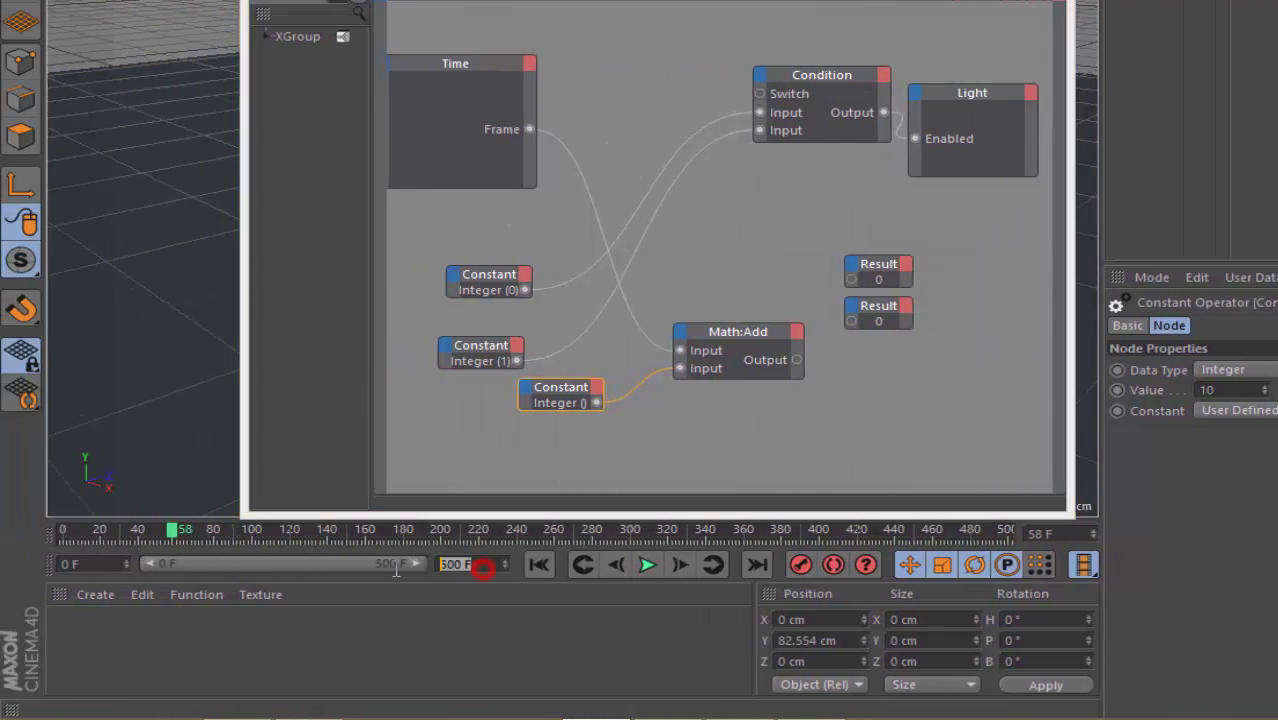
{"action": "type", "text": "90"}
{"action": "key", "text": "Return"}
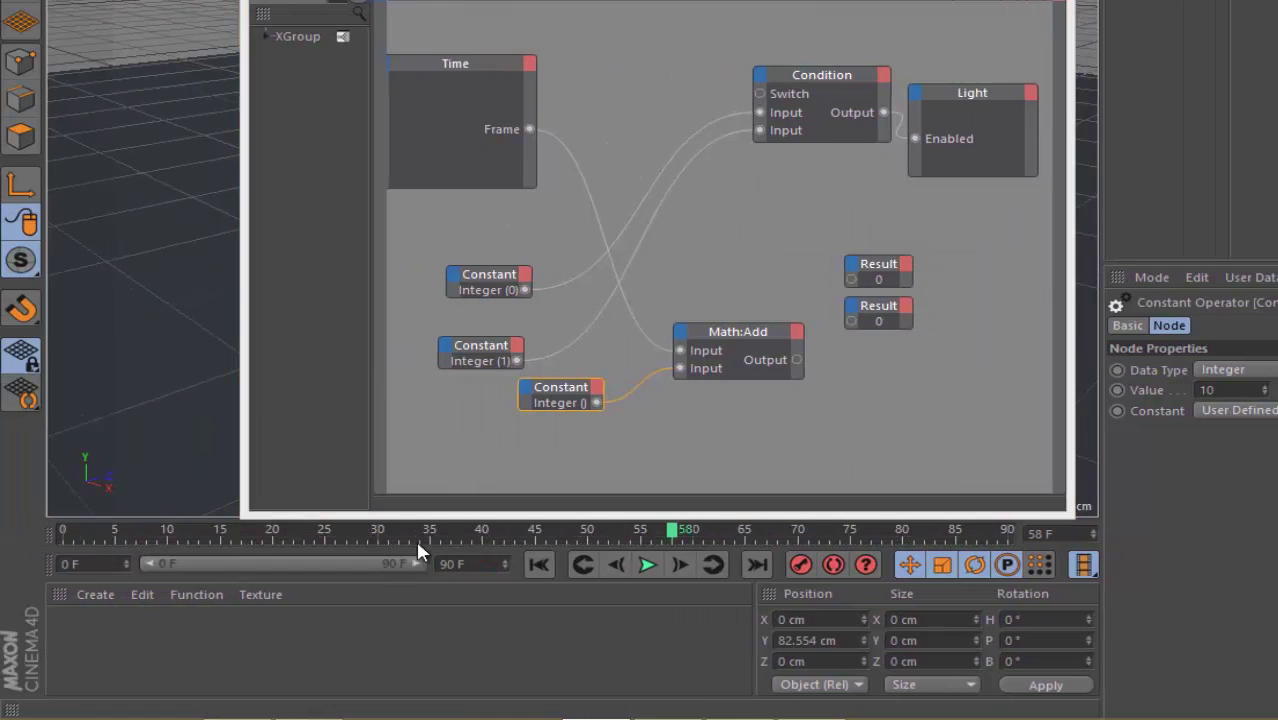
Step: Set the Math node's data type to Integer and its function to Divide
{"action": "left_click", "coordinate": [762, 329]}
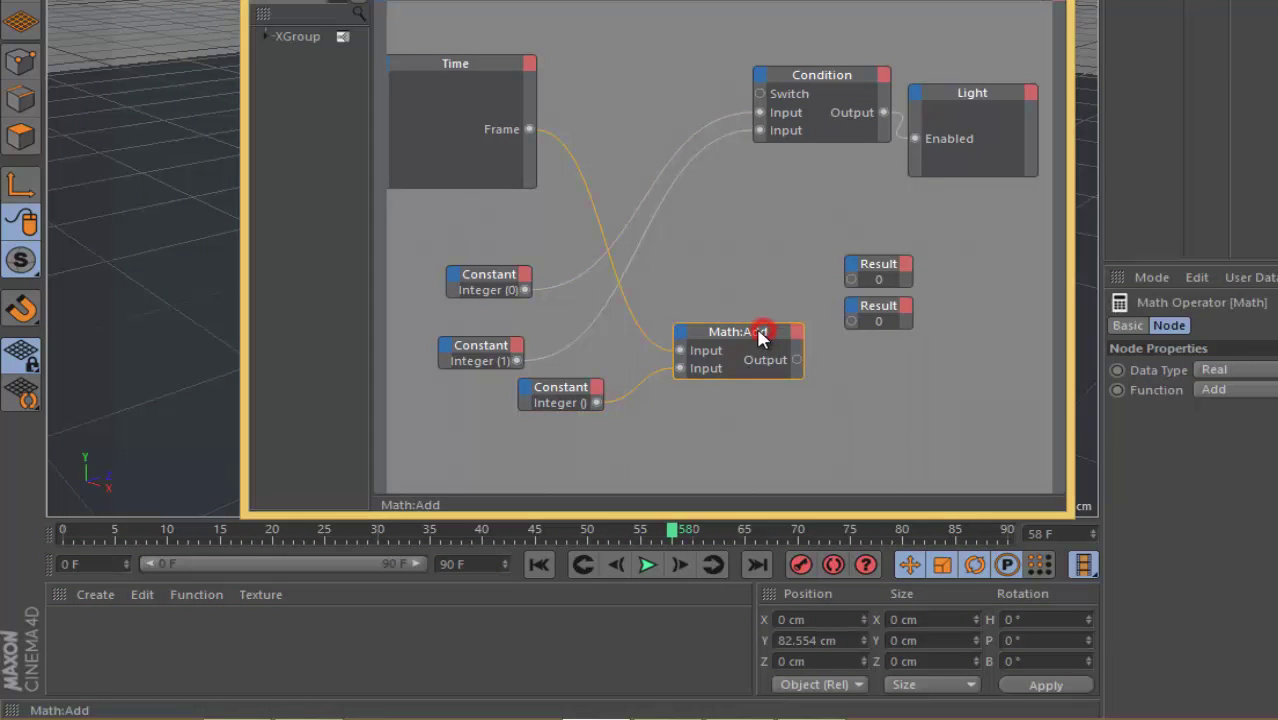
{"action": "left_click", "coordinate": [1232, 369]}
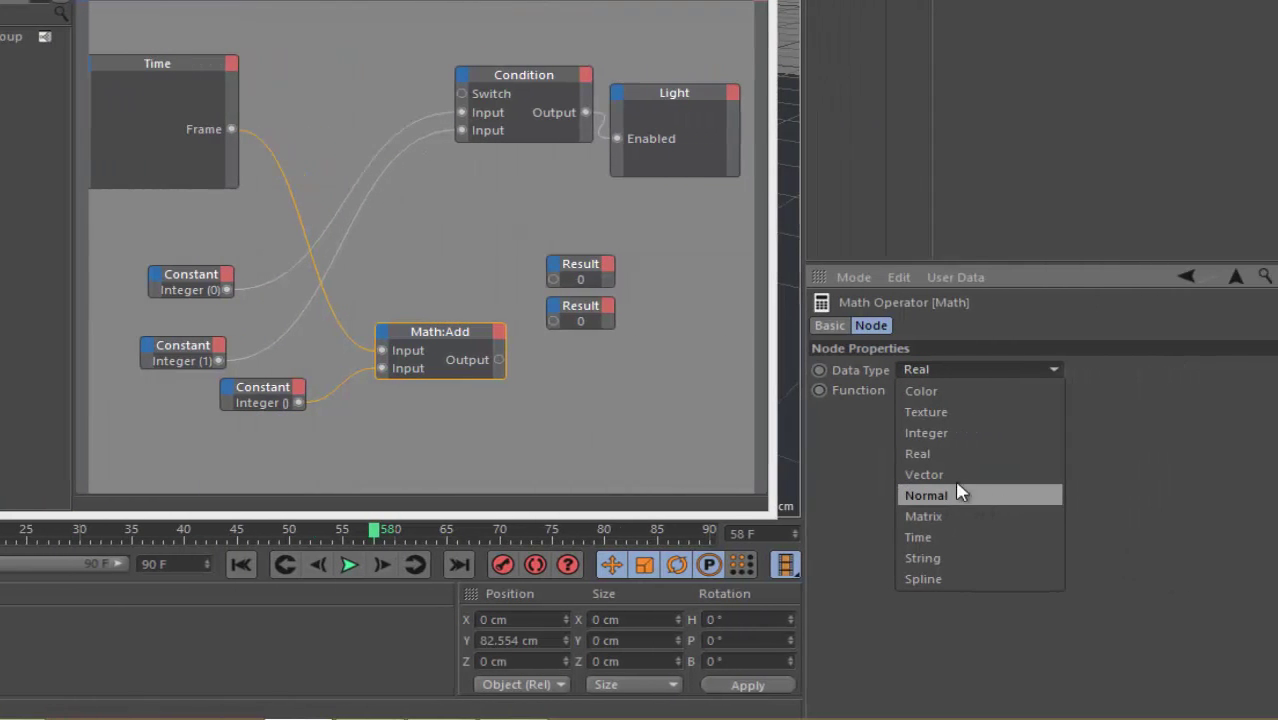
{"action": "left_click", "coordinate": [955, 433]}
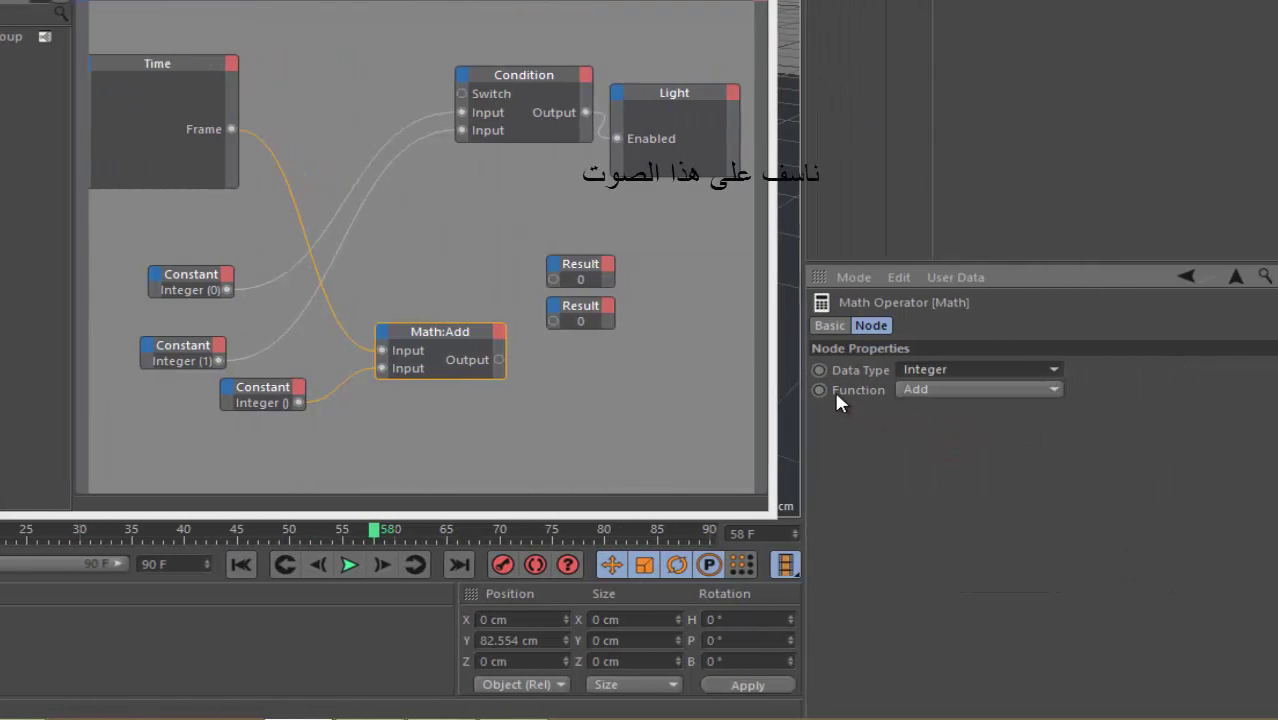
{"action": "left_click", "coordinate": [916, 389]}
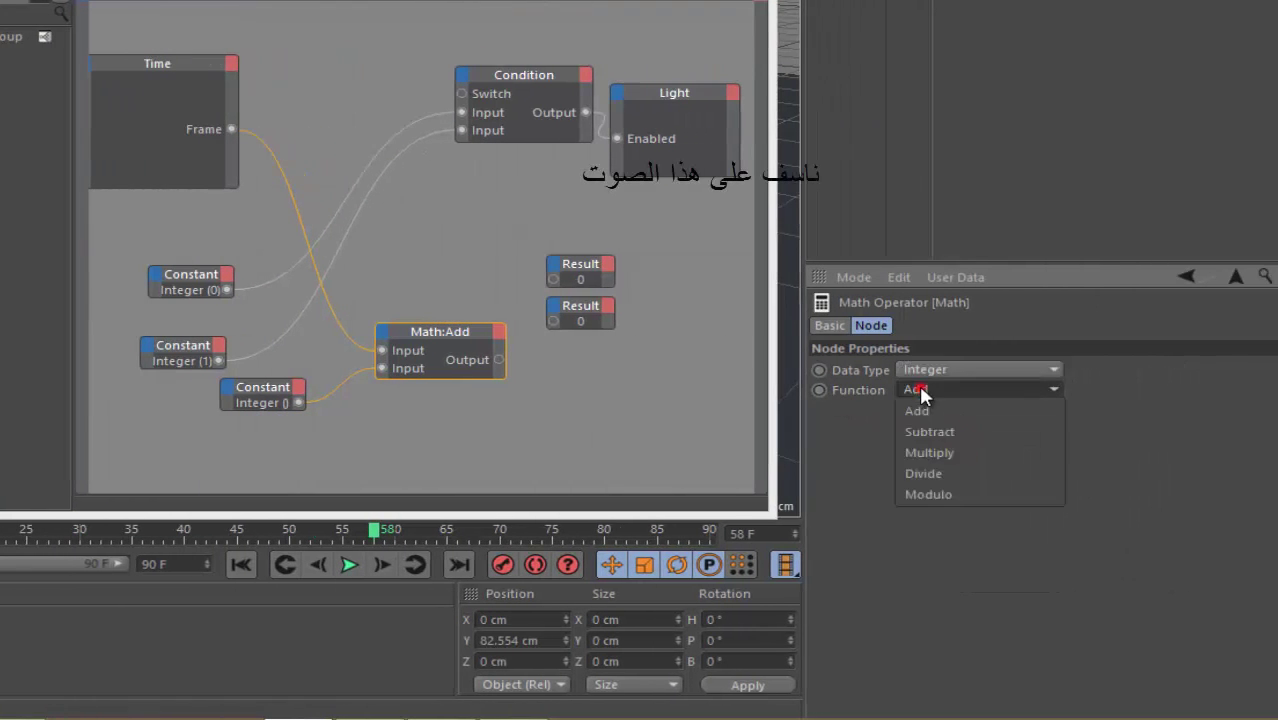
{"action": "left_click", "coordinate": [961, 473]}
Step: Wire Math:Divide's Output into the Condition node's Switch port
{"action": "left_click_drag", "start_coordinate": [472, 336], "coordinate": [452, 320]}
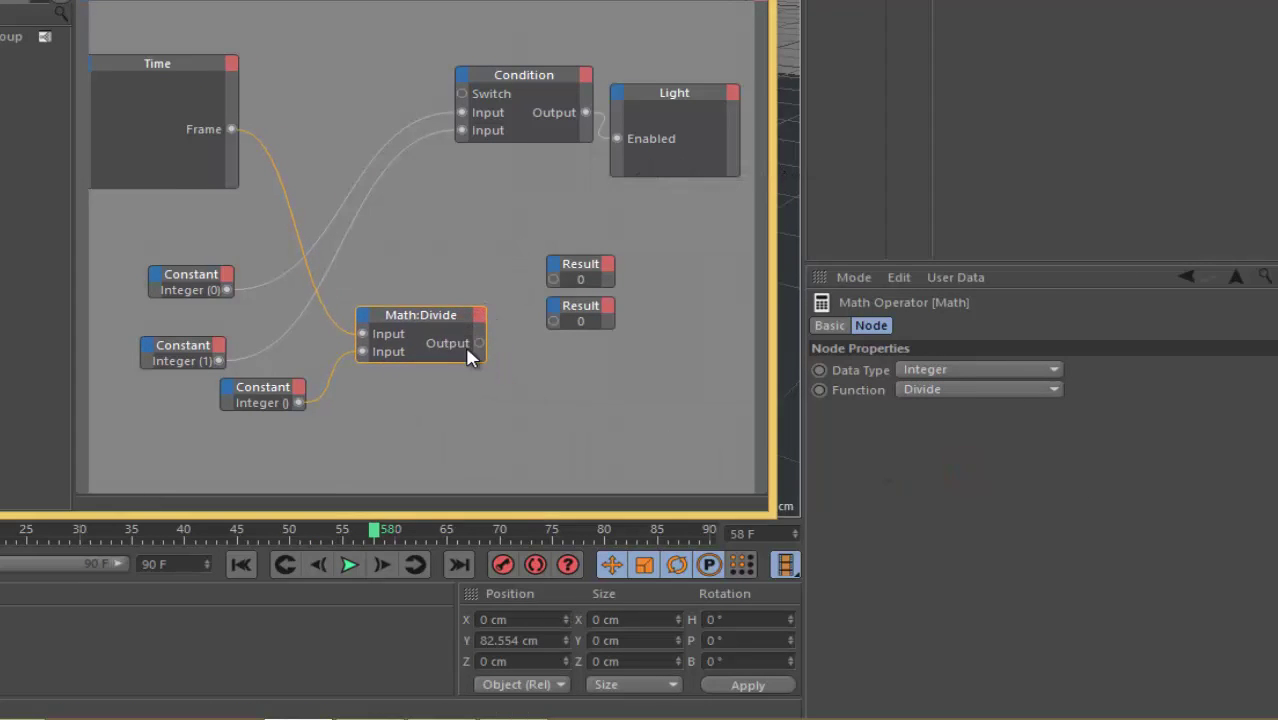
{"action": "mouse_move", "coordinate": [479, 343]}
{"action": "left_mouse_down"}
{"action": "mouse_move", "coordinate": [453, 207]}
{"action": "mouse_move", "coordinate": [462, 93]}
{"action": "left_mouse_up"}
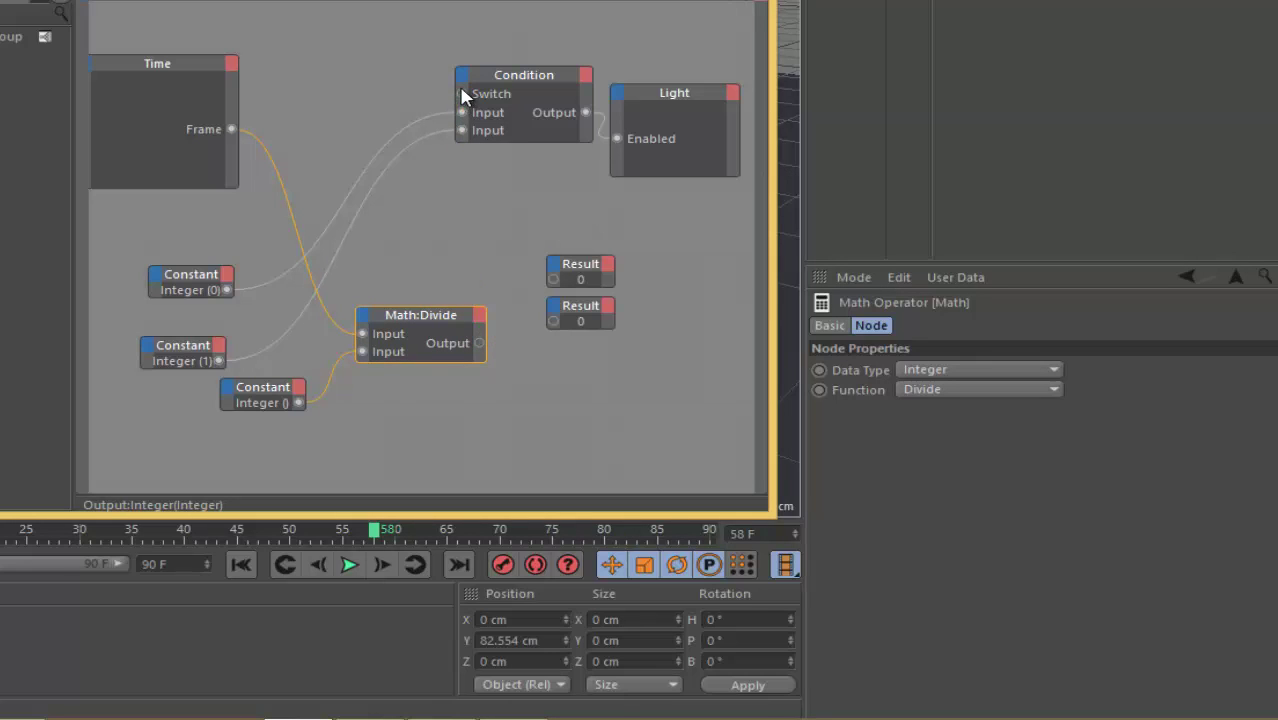
{"action": "mouse_move", "coordinate": [425, 314]}
{"action": "left_mouse_down"}
{"action": "mouse_move", "coordinate": [360, 88]}
{"action": "mouse_move", "coordinate": [380, 75]}
{"action": "mouse_move", "coordinate": [462, 93]}
{"action": "left_mouse_up"}
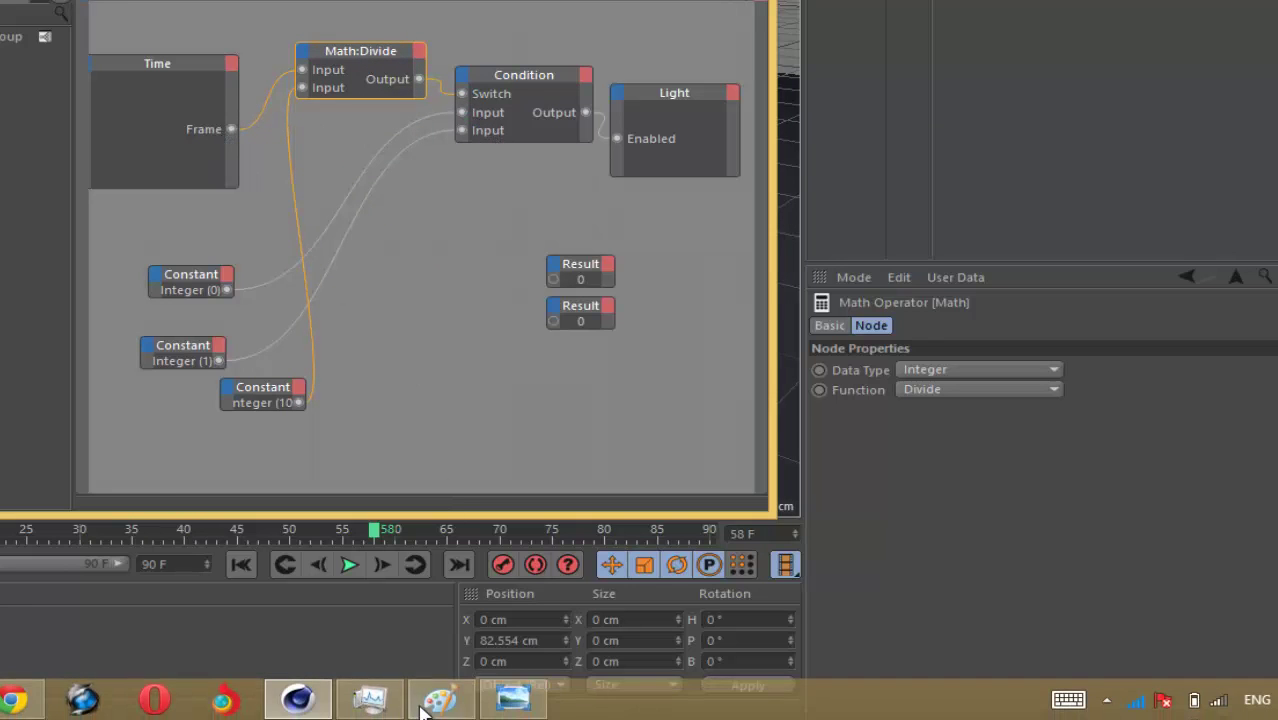
{"action": "left_click", "coordinate": [441, 700]}
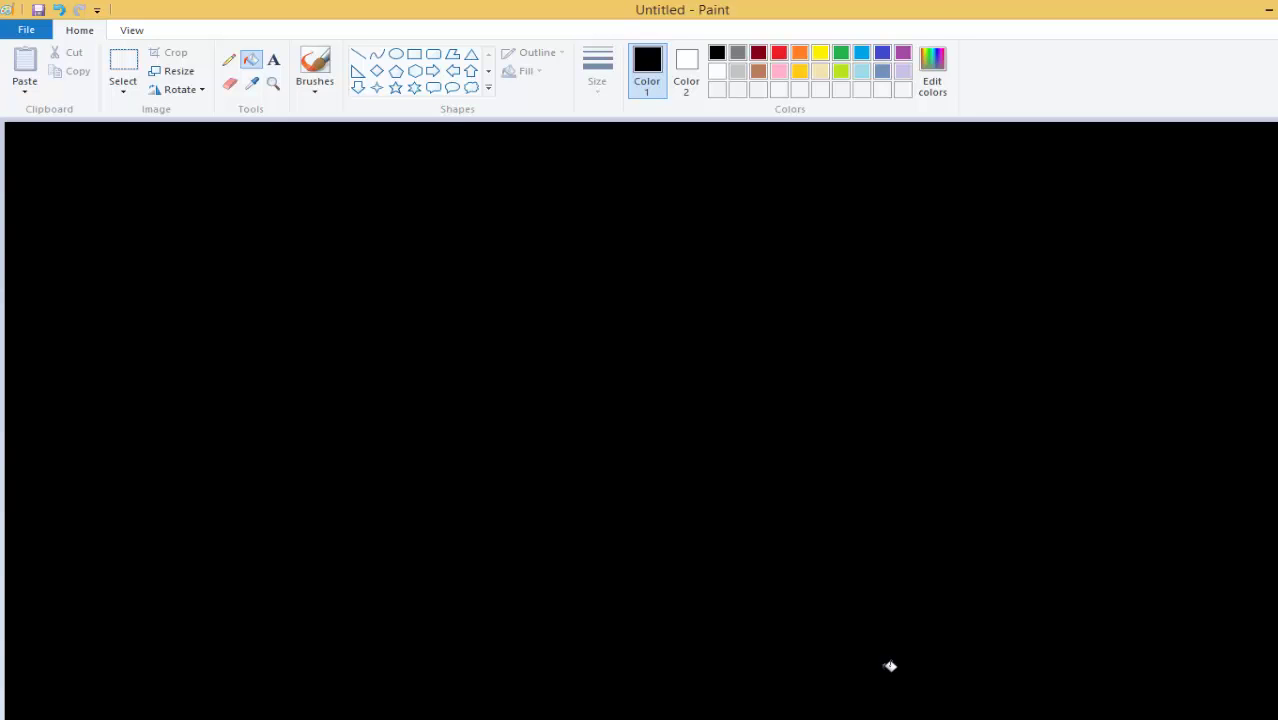
Step: Pick the yellow pencil and write 'Frame = 10 →' on the black canvas
{"action": "left_click", "coordinate": [229, 60]}
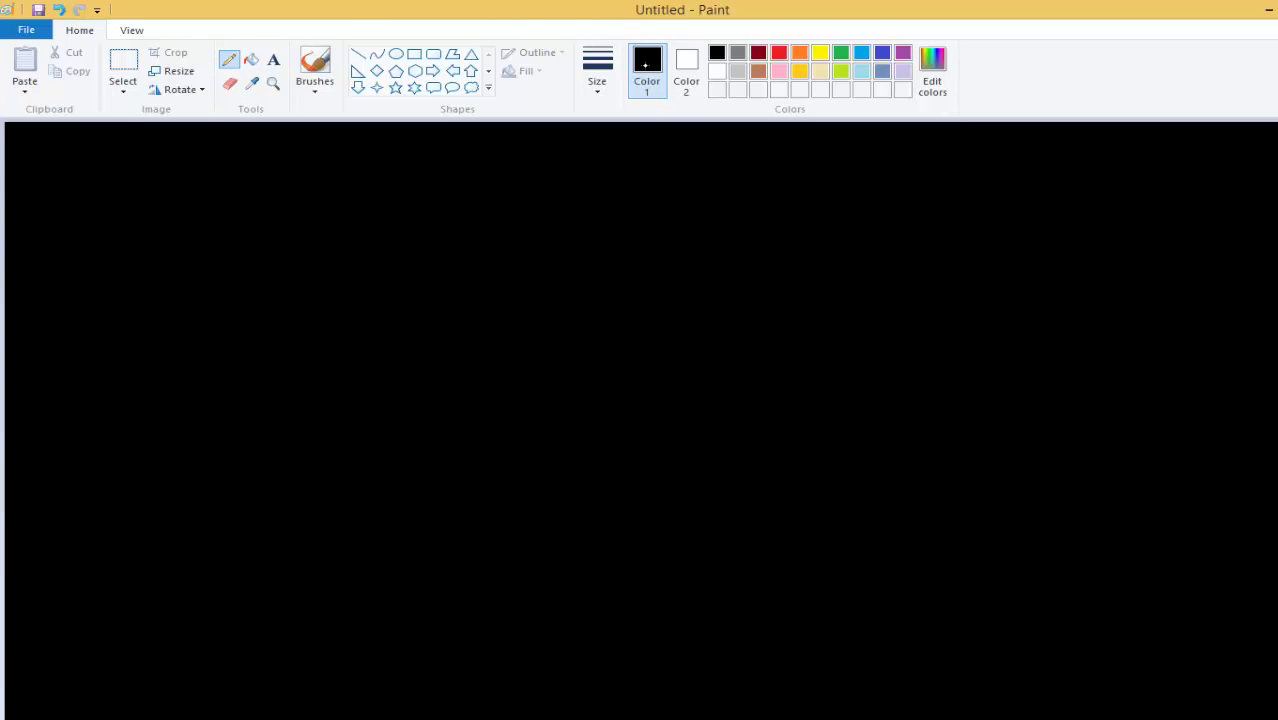
{"action": "left_click", "coordinate": [719, 70]}
{"action": "left_click", "coordinate": [821, 52]}
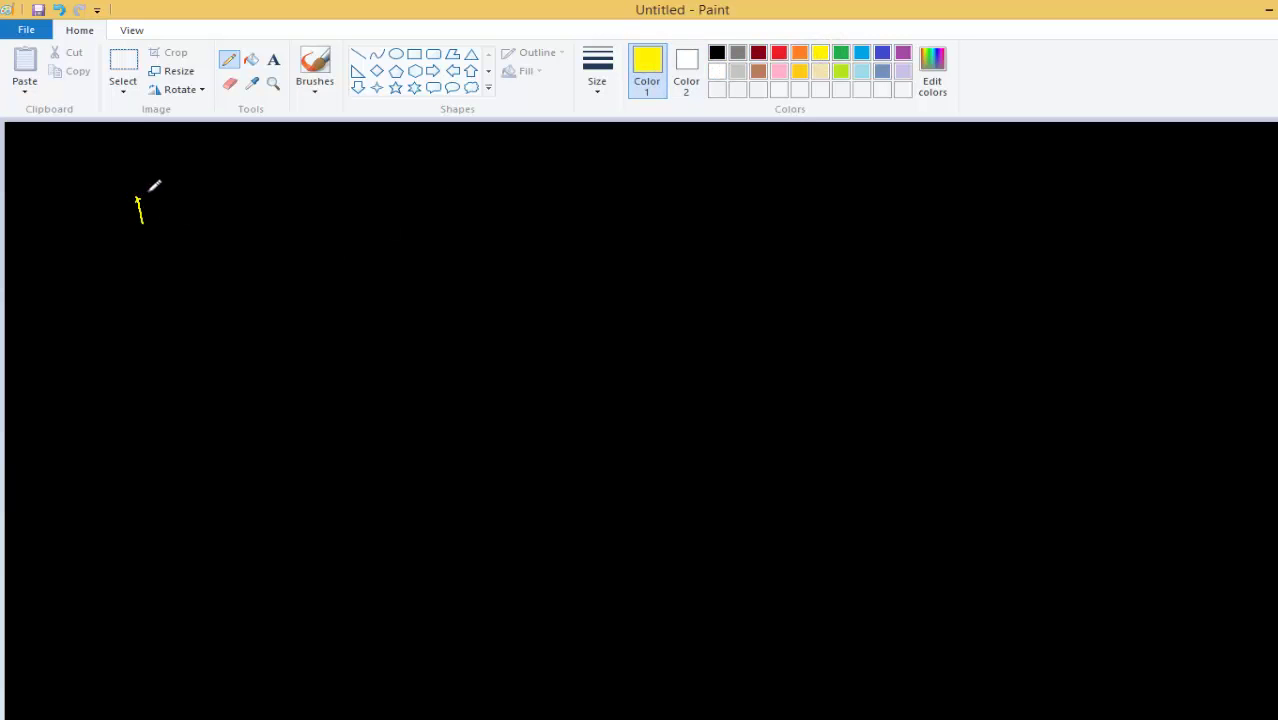
{"action": "left_click_drag", "start_coordinate": [149, 191], "coordinate": [150, 192]}
{"action": "mouse_move", "coordinate": [143, 207]}
{"action": "left_mouse_down"}
{"action": "mouse_move", "coordinate": [300, 222]}
{"action": "mouse_move", "coordinate": [376, 203]}
{"action": "left_mouse_up"}
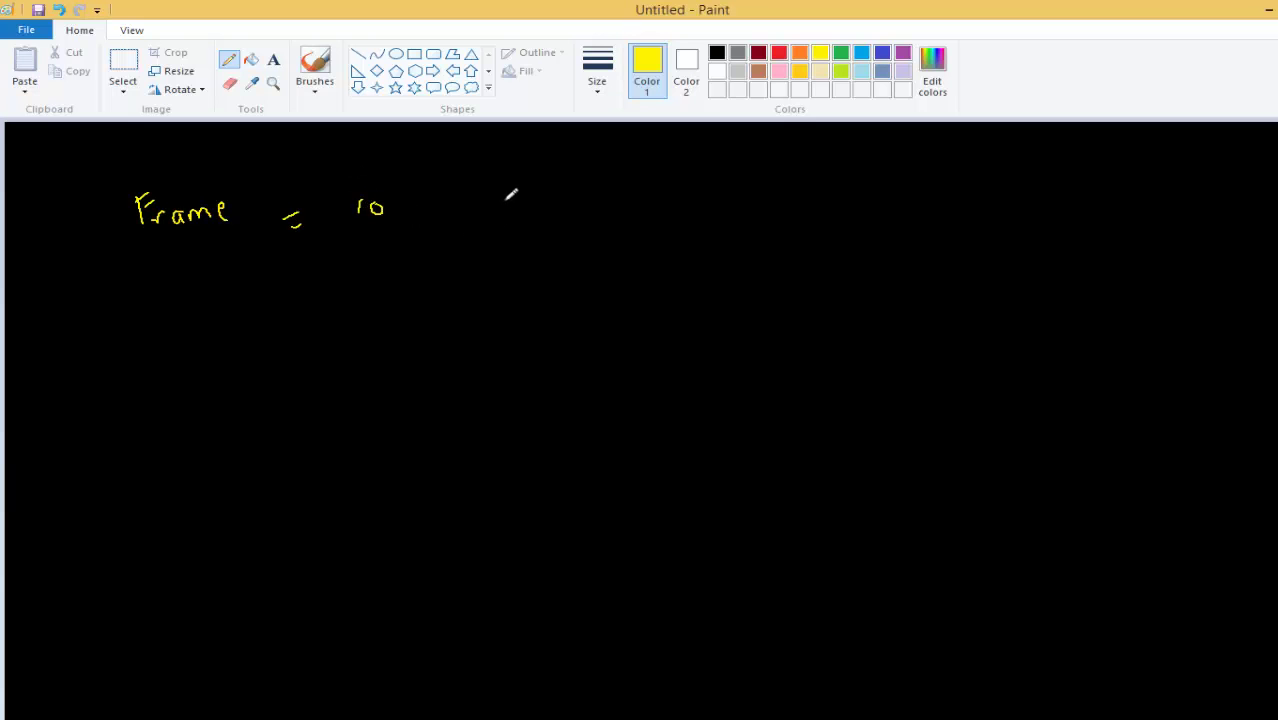
{"action": "mouse_move", "coordinate": [486, 210]}
{"action": "left_mouse_down"}
{"action": "mouse_move", "coordinate": [550, 207]}
{"action": "mouse_move", "coordinate": [540, 214]}
{"action": "left_mouse_up"}
Step: Write 'Math 10/10 = 1' with an arrow leading to 'switch'
{"action": "left_click_drag", "start_coordinate": [600, 162], "coordinate": [644, 161]}
{"action": "mouse_move", "coordinate": [650, 138]}
{"action": "left_mouse_down"}
{"action": "mouse_move", "coordinate": [652, 162]}
{"action": "mouse_move", "coordinate": [657, 146]}
{"action": "mouse_move", "coordinate": [668, 161]}
{"action": "left_mouse_up"}
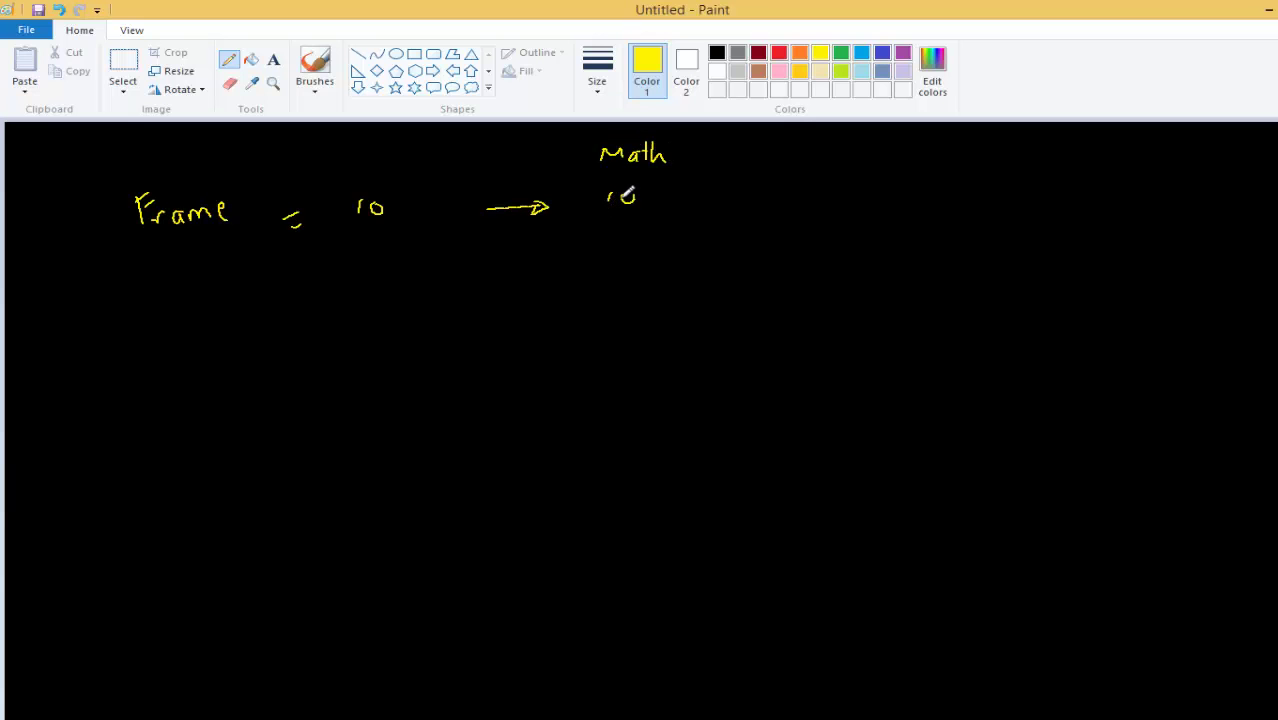
{"action": "mouse_move", "coordinate": [598, 212]}
{"action": "left_mouse_down"}
{"action": "mouse_move", "coordinate": [643, 211]}
{"action": "mouse_move", "coordinate": [606, 241]}
{"action": "left_mouse_up"}
{"action": "left_click_drag", "start_coordinate": [622, 228], "coordinate": [621, 233]}
{"action": "left_click_drag", "start_coordinate": [698, 205], "coordinate": [709, 214]}
{"action": "mouse_move", "coordinate": [740, 194]}
{"action": "left_mouse_down"}
{"action": "mouse_move", "coordinate": [748, 213]}
{"action": "mouse_move", "coordinate": [904, 197]}
{"action": "left_mouse_up"}
{"action": "mouse_move", "coordinate": [978, 158]}
{"action": "left_mouse_down"}
{"action": "mouse_move", "coordinate": [964, 180]}
{"action": "mouse_move", "coordinate": [1012, 166]}
{"action": "mouse_move", "coordinate": [1024, 176]}
{"action": "mouse_move", "coordinate": [1055, 149]}
{"action": "left_mouse_up"}
{"action": "mouse_move", "coordinate": [1071, 148]}
{"action": "left_mouse_down"}
{"action": "mouse_move", "coordinate": [1064, 168]}
{"action": "mouse_move", "coordinate": [1092, 170]}
{"action": "left_mouse_up"}
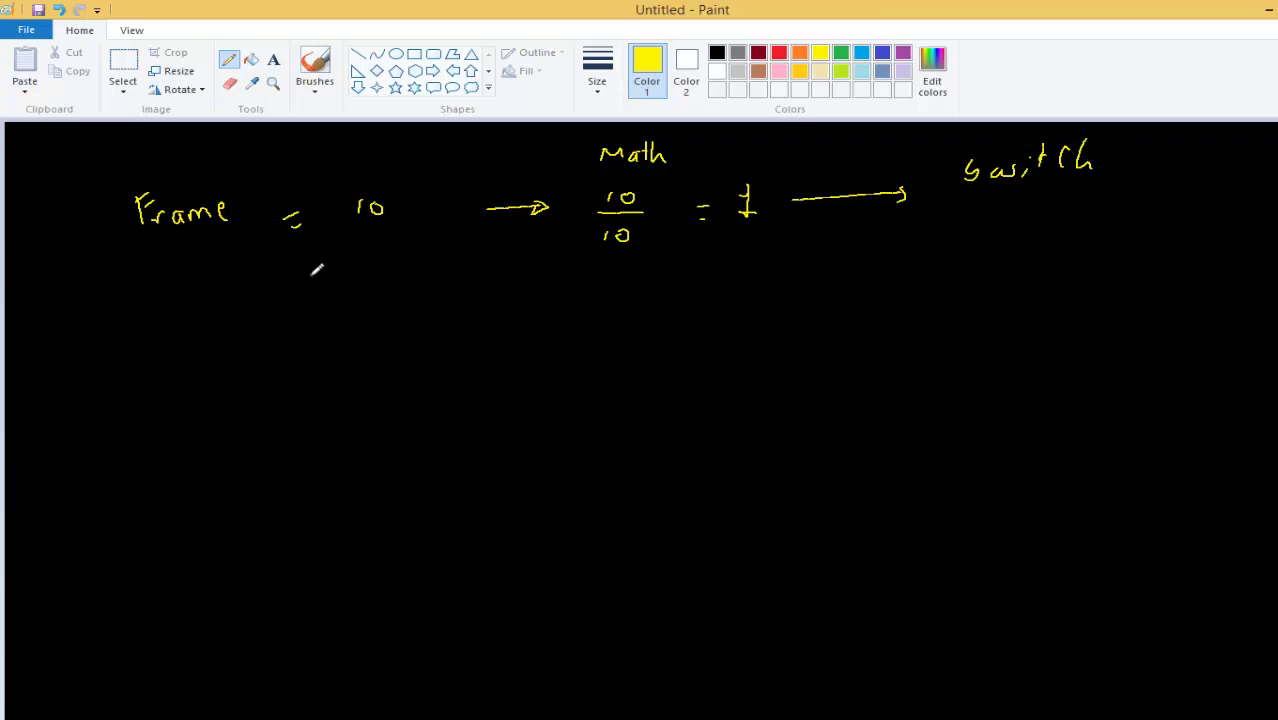
Step: Add a second equals sign below and draw branching input arrows out of switch
{"action": "left_click_drag", "start_coordinate": [306, 275], "coordinate": [318, 274]}
{"action": "left_click_drag", "start_coordinate": [307, 280], "coordinate": [318, 279]}
{"action": "mouse_move", "coordinate": [1136, 168]}
{"action": "left_mouse_down"}
{"action": "mouse_move", "coordinate": [1192, 172]}
{"action": "mouse_move", "coordinate": [1226, 196]}
{"action": "left_mouse_up"}
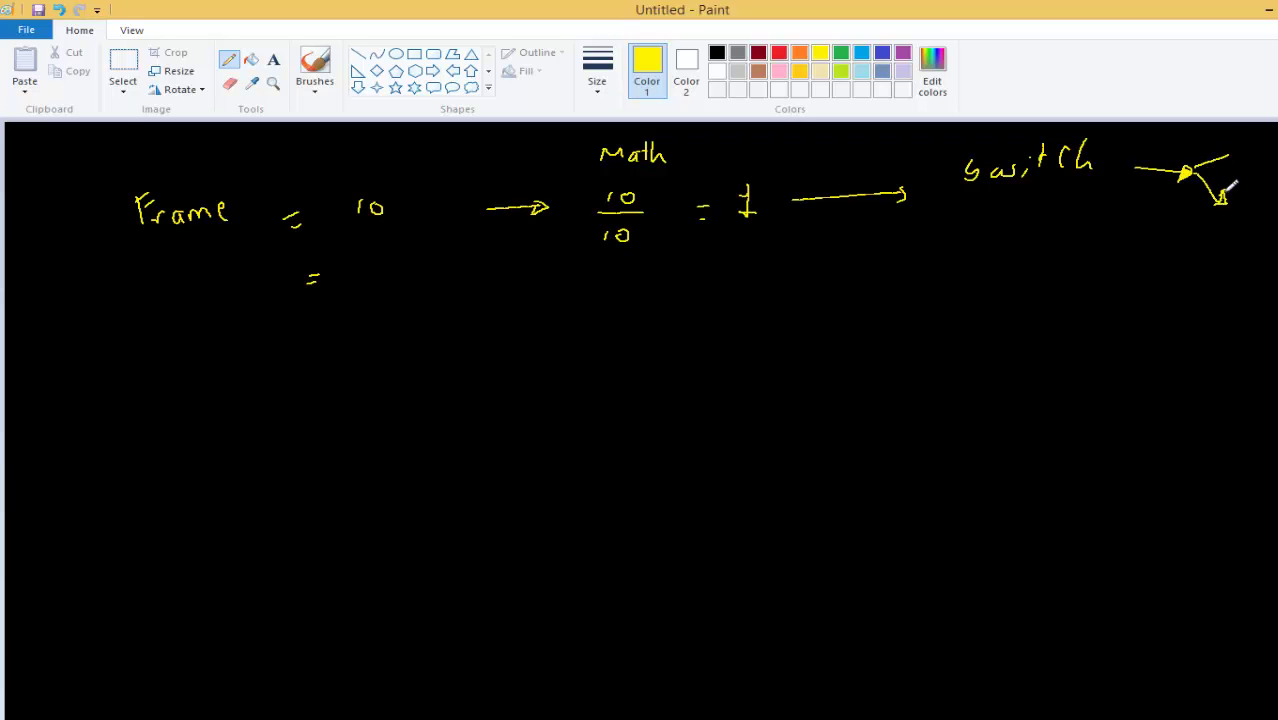
{"action": "left_click_drag", "start_coordinate": [1222, 150], "coordinate": [1234, 158]}
{"action": "left_click_drag", "start_coordinate": [1099, 140], "coordinate": [1154, 148]}
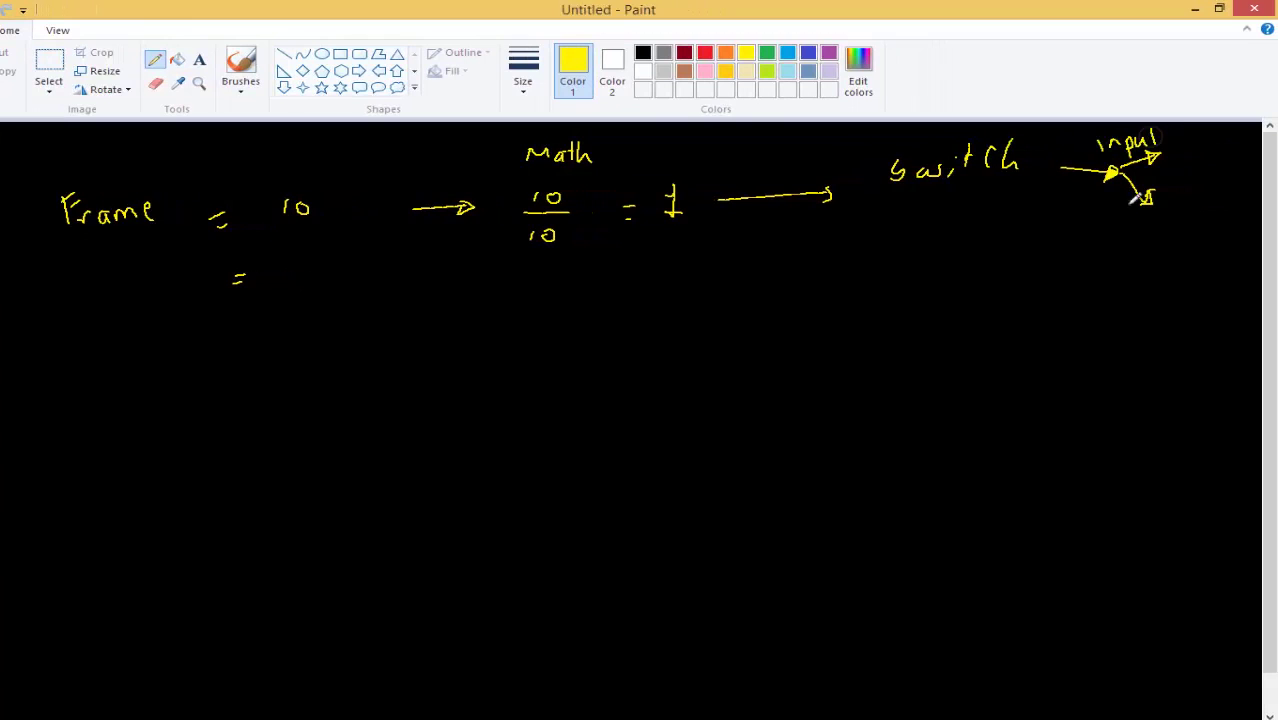
{"action": "left_click", "coordinate": [1170, 138]}
Step: Label the switch branches input(1) and input(2)
{"action": "mouse_move", "coordinate": [1110, 214]}
{"action": "left_mouse_down"}
{"action": "mouse_move", "coordinate": [1146, 234]}
{"action": "mouse_move", "coordinate": [1190, 228]}
{"action": "left_mouse_up"}
{"action": "left_click_drag", "start_coordinate": [1163, 130], "coordinate": [1162, 148]}
{"action": "left_click_drag", "start_coordinate": [1170, 132], "coordinate": [1172, 146]}
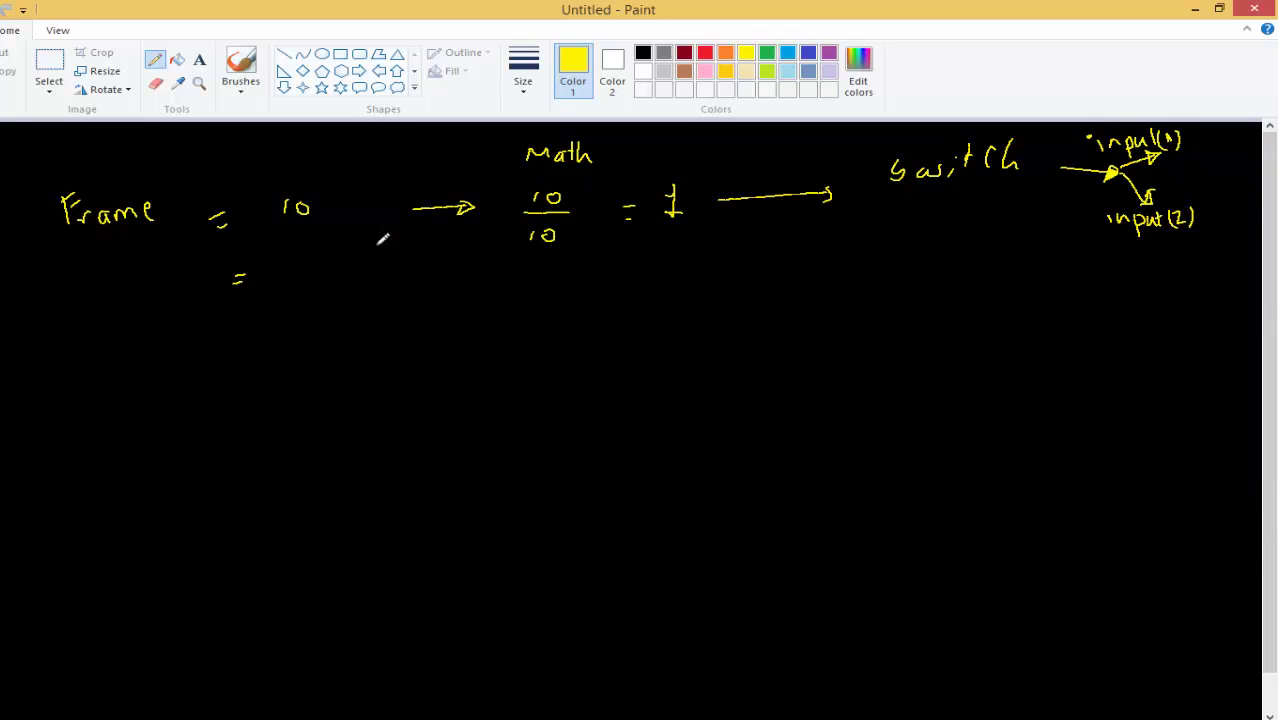
Step: Write the second row: '= 20 → 20/10 = 2 → //'
{"action": "mouse_move", "coordinate": [270, 252]}
{"action": "left_mouse_down"}
{"action": "mouse_move", "coordinate": [291, 277]}
{"action": "mouse_move", "coordinate": [299, 257]}
{"action": "left_mouse_up"}
{"action": "mouse_move", "coordinate": [399, 265]}
{"action": "left_mouse_down"}
{"action": "mouse_move", "coordinate": [528, 274]}
{"action": "mouse_move", "coordinate": [534, 253]}
{"action": "mouse_move", "coordinate": [533, 286]}
{"action": "mouse_move", "coordinate": [508, 320]}
{"action": "left_mouse_up"}
{"action": "left_click_drag", "start_coordinate": [528, 302], "coordinate": [529, 303]}
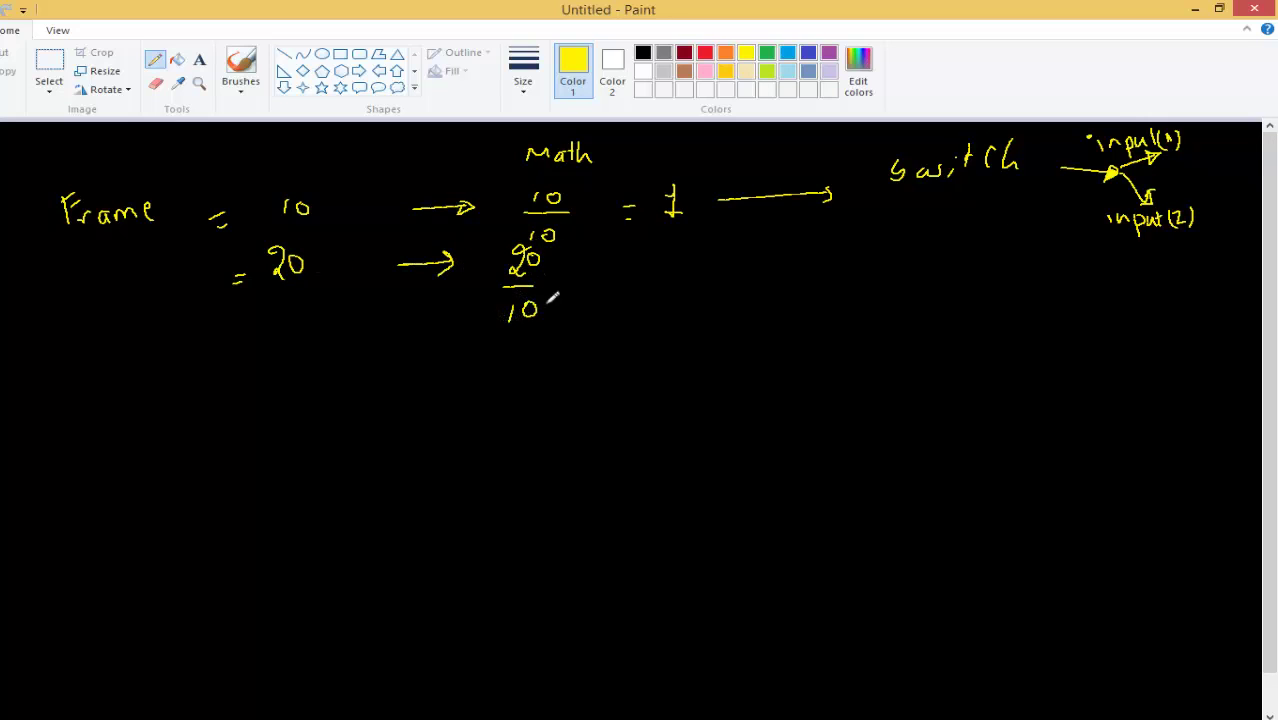
{"action": "left_click_drag", "start_coordinate": [624, 275], "coordinate": [637, 274]}
{"action": "left_click_drag", "start_coordinate": [624, 285], "coordinate": [799, 276]}
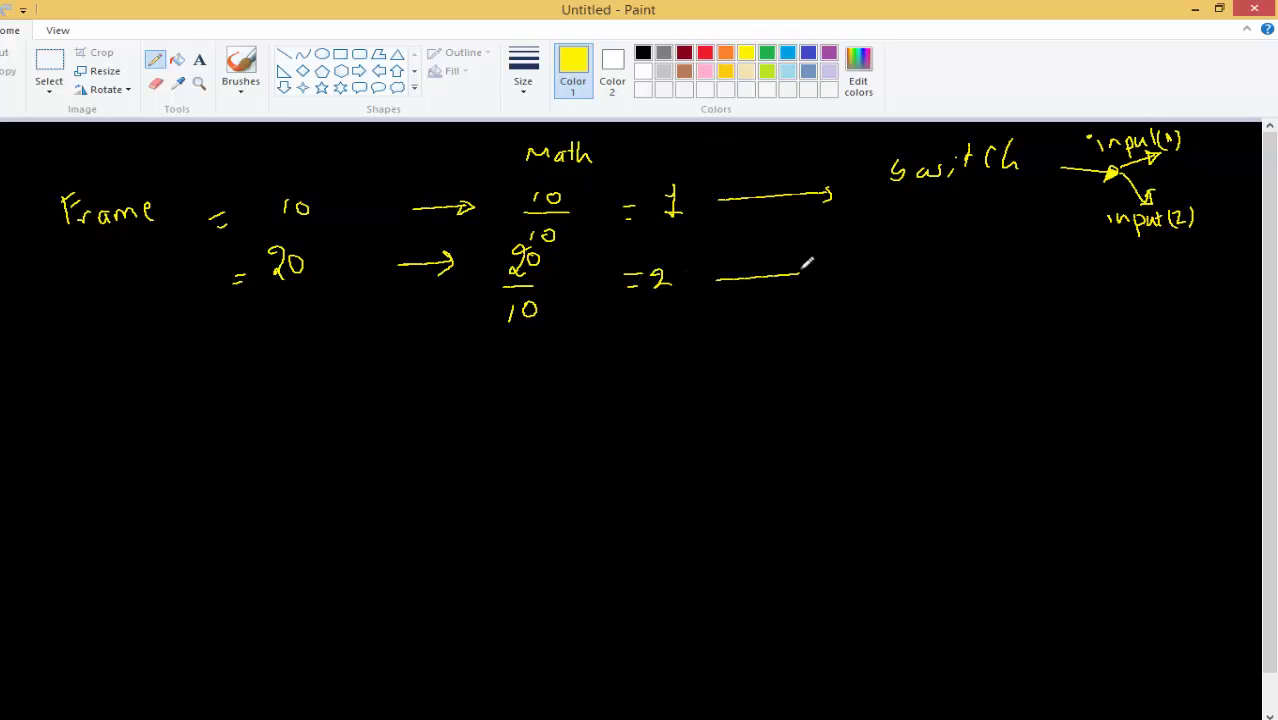
{"action": "left_click_drag", "start_coordinate": [984, 250], "coordinate": [978, 262]}
{"action": "left_click_drag", "start_coordinate": [972, 253], "coordinate": [963, 265]}
Step: Start a third row reading '= 15 → 15/10'
{"action": "left_click_drag", "start_coordinate": [218, 373], "coordinate": [229, 372]}
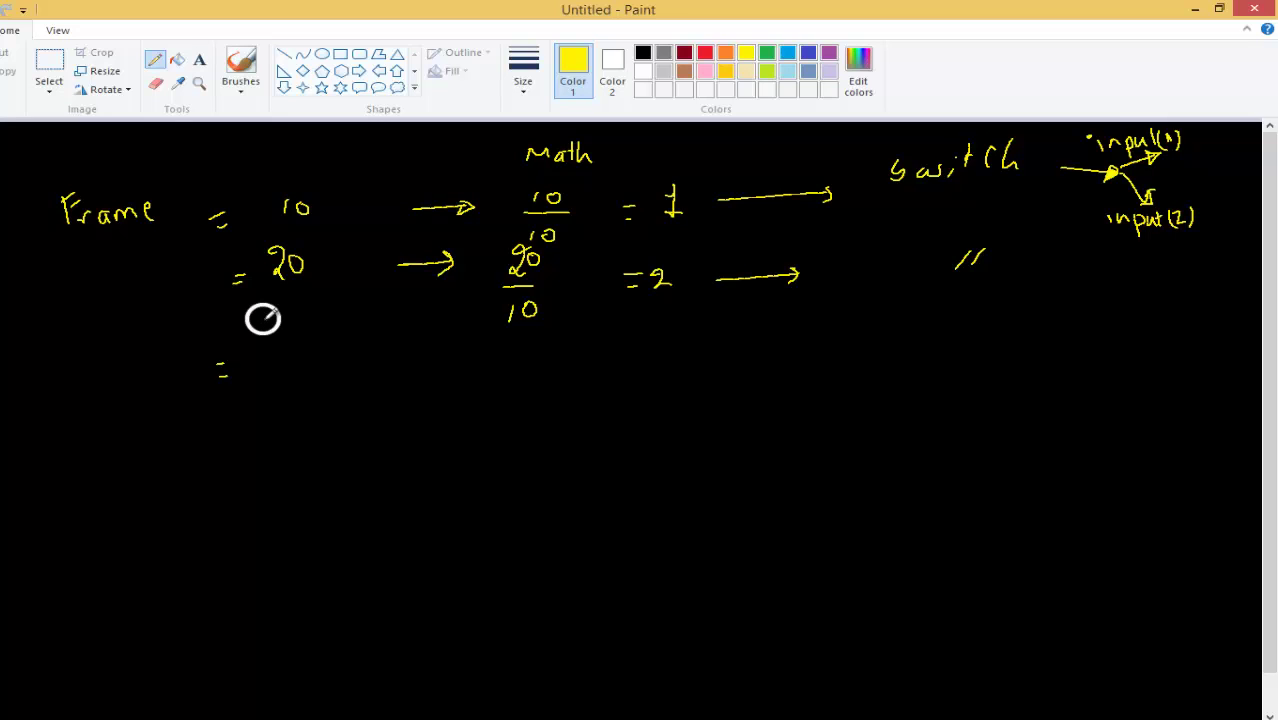
{"action": "left_click_drag", "start_coordinate": [257, 322], "coordinate": [251, 336]}
{"action": "left_click_drag", "start_coordinate": [268, 322], "coordinate": [266, 342]}
{"action": "left_click_drag", "start_coordinate": [268, 322], "coordinate": [277, 324]}
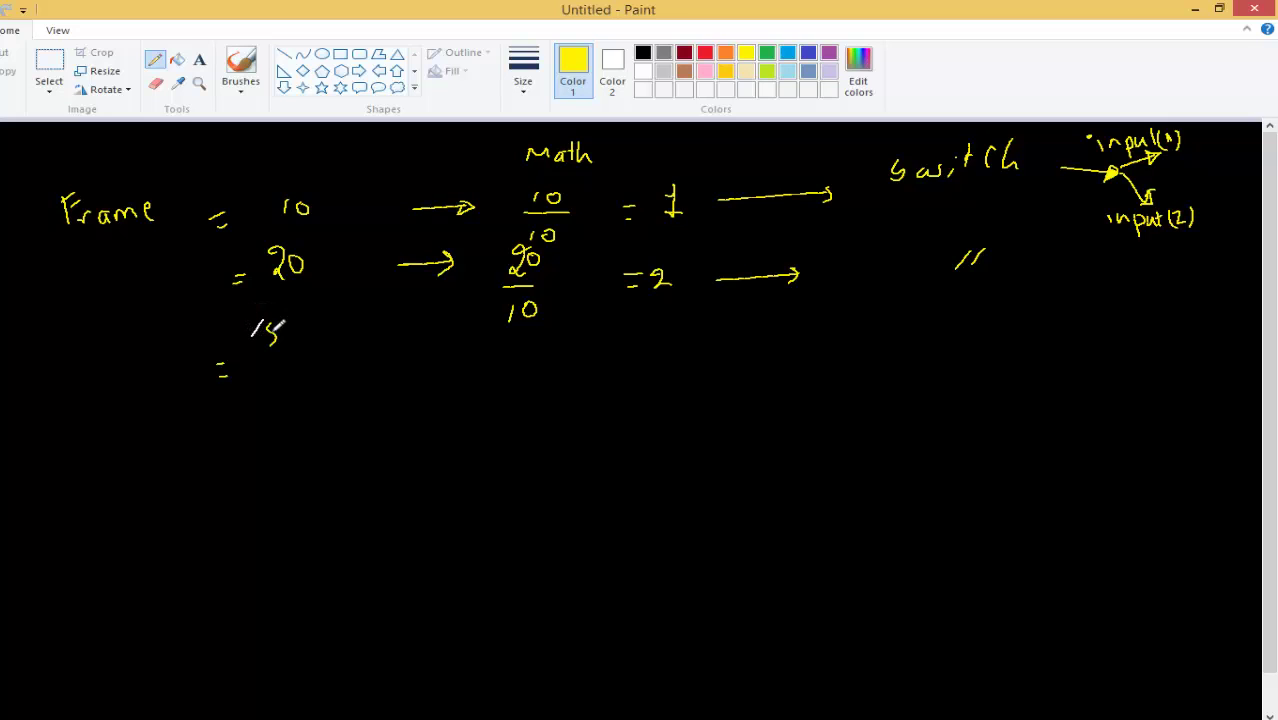
{"action": "left_click_drag", "start_coordinate": [389, 368], "coordinate": [435, 362]}
{"action": "mouse_move", "coordinate": [421, 354]}
{"action": "left_mouse_down"}
{"action": "mouse_move", "coordinate": [423, 372]}
{"action": "mouse_move", "coordinate": [479, 366]}
{"action": "mouse_move", "coordinate": [470, 388]}
{"action": "mouse_move", "coordinate": [487, 385]}
{"action": "left_mouse_up"}
{"action": "mouse_move", "coordinate": [465, 396]}
{"action": "left_mouse_down"}
{"action": "mouse_move", "coordinate": [459, 414]}
{"action": "mouse_move", "coordinate": [484, 396]}
{"action": "left_mouse_up"}
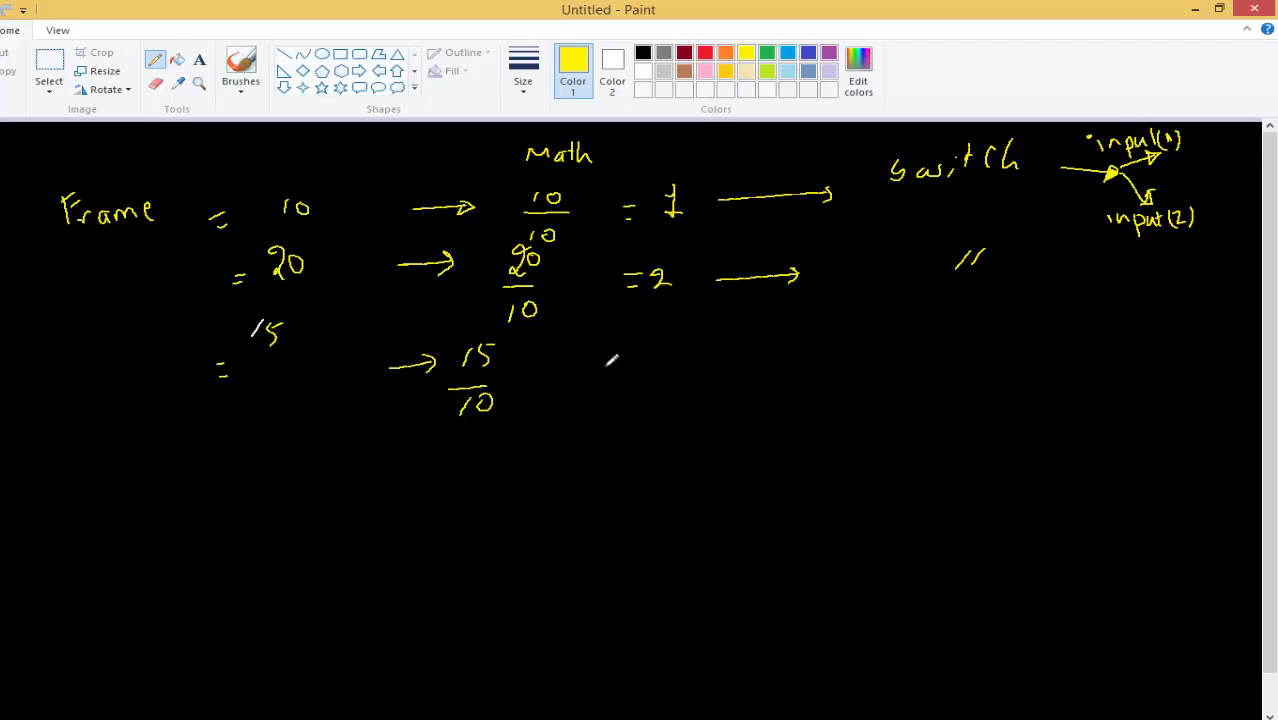
Step: Write the result 1.5, circle it, and draw an arrow to Switch
{"action": "mouse_move", "coordinate": [648, 362]}
{"action": "left_mouse_down"}
{"action": "mouse_move", "coordinate": [645, 378]}
{"action": "mouse_move", "coordinate": [674, 378]}
{"action": "left_mouse_up"}
{"action": "left_click", "coordinate": [658, 373]}
{"action": "mouse_move", "coordinate": [757, 373]}
{"action": "left_mouse_down"}
{"action": "mouse_move", "coordinate": [822, 370]}
{"action": "mouse_move", "coordinate": [812, 378]}
{"action": "left_mouse_up"}
{"action": "mouse_move", "coordinate": [888, 323]}
{"action": "left_mouse_down"}
{"action": "mouse_move", "coordinate": [870, 358]}
{"action": "mouse_move", "coordinate": [926, 336]}
{"action": "left_mouse_up"}
{"action": "mouse_move", "coordinate": [930, 332]}
{"action": "left_mouse_down"}
{"action": "mouse_move", "coordinate": [931, 347]}
{"action": "mouse_move", "coordinate": [966, 345]}
{"action": "mouse_move", "coordinate": [932, 317]}
{"action": "left_mouse_up"}
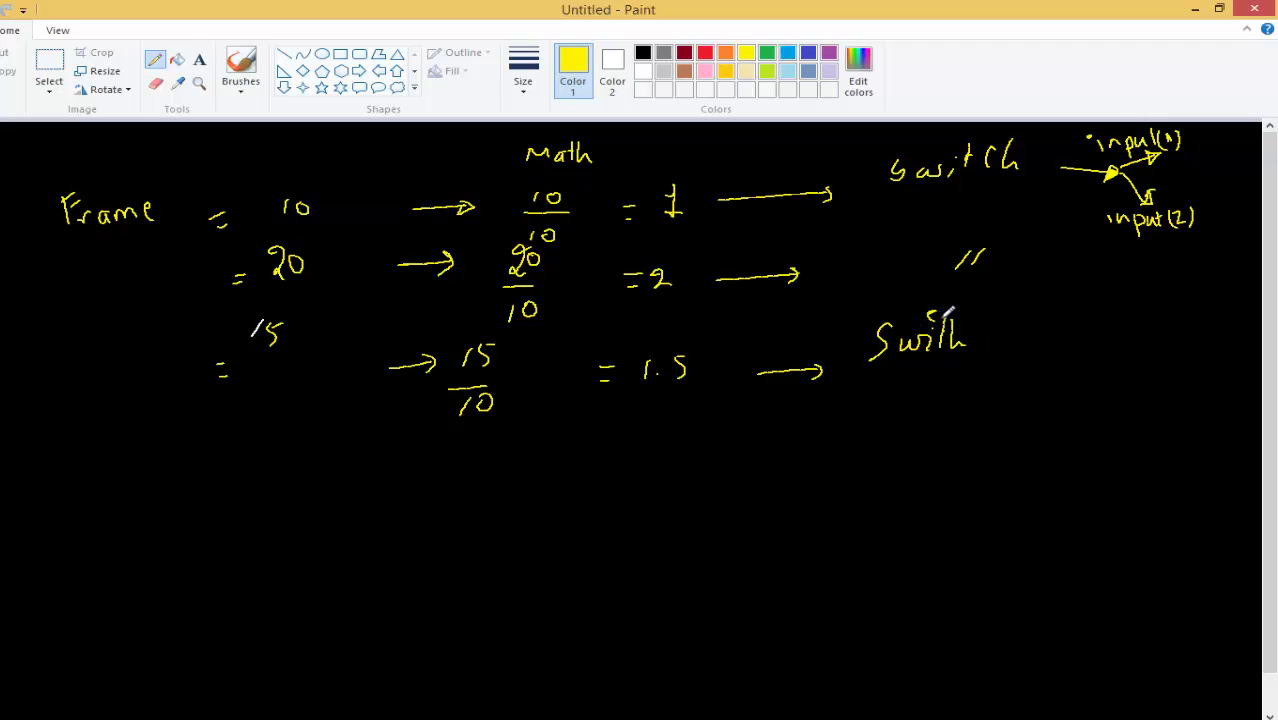
{"action": "mouse_move", "coordinate": [884, 372]}
{"action": "left_mouse_down"}
{"action": "mouse_move", "coordinate": [936, 363]}
{"action": "mouse_move", "coordinate": [876, 373]}
{"action": "left_mouse_up"}
{"action": "mouse_move", "coordinate": [712, 320]}
{"action": "left_mouse_down"}
{"action": "mouse_move", "coordinate": [640, 330]}
{"action": "mouse_move", "coordinate": [712, 336]}
{"action": "left_mouse_up"}
{"action": "mouse_move", "coordinate": [886, 294]}
{"action": "left_mouse_down"}
{"action": "mouse_move", "coordinate": [868, 322]}
{"action": "mouse_move", "coordinate": [878, 318]}
{"action": "mouse_move", "coordinate": [846, 330]}
{"action": "left_mouse_up"}
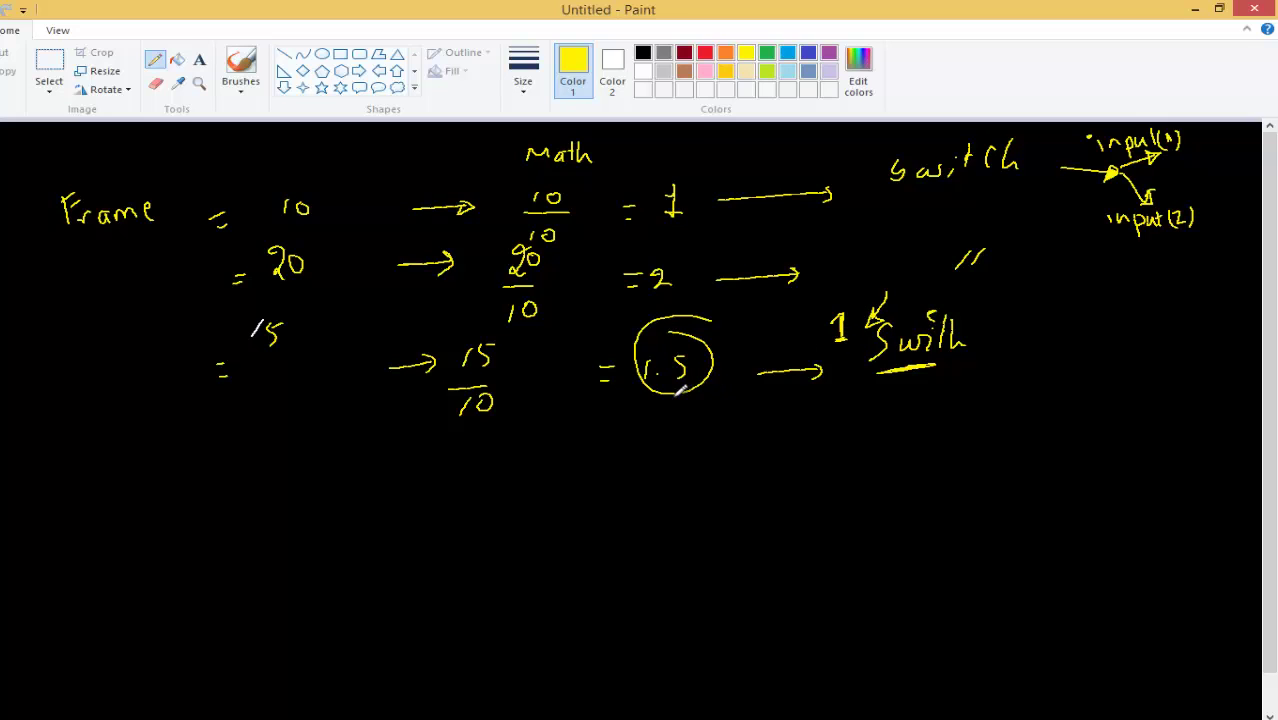
Step: Draw an arrow from 1.5 down to 2 and circle the frame values 10 and 20
{"action": "mouse_move", "coordinate": [672, 398]}
{"action": "left_mouse_down"}
{"action": "mouse_move", "coordinate": [672, 434]}
{"action": "mouse_move", "coordinate": [682, 419]}
{"action": "left_mouse_up"}
{"action": "mouse_move", "coordinate": [650, 456]}
{"action": "left_mouse_down"}
{"action": "mouse_move", "coordinate": [675, 477]}
{"action": "mouse_move", "coordinate": [688, 463]}
{"action": "mouse_move", "coordinate": [842, 440]}
{"action": "left_mouse_up"}
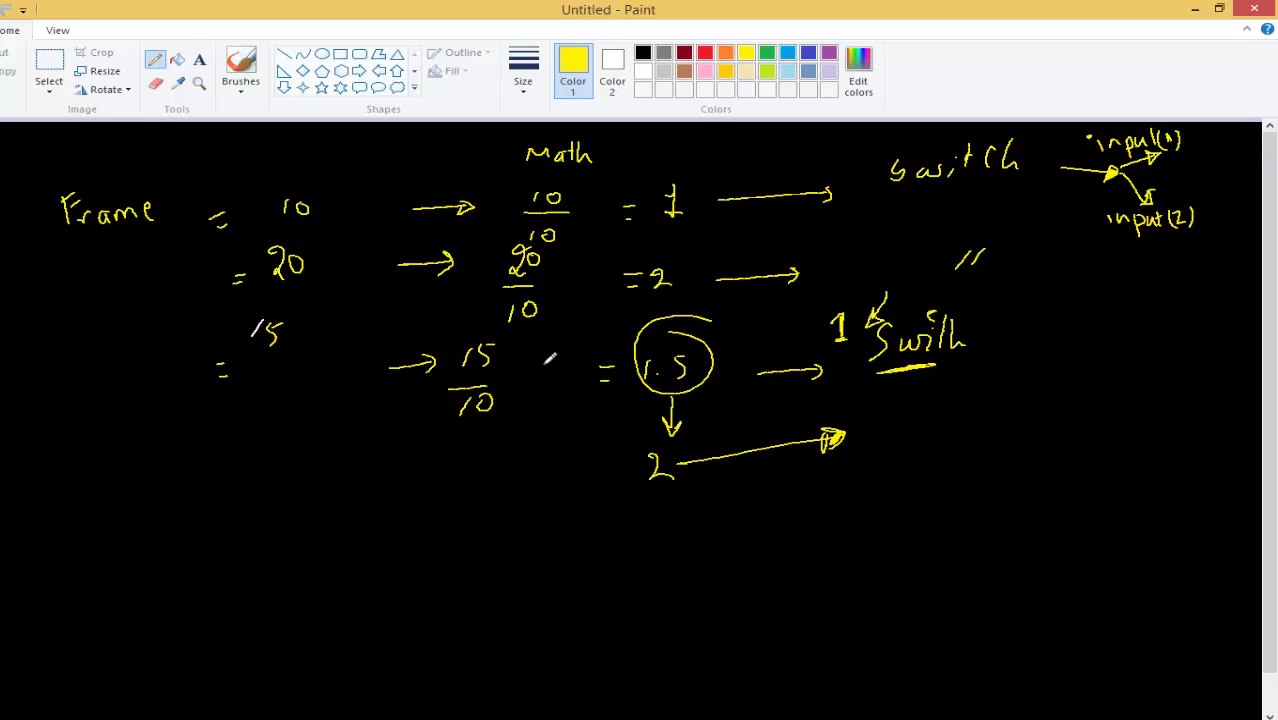
{"action": "mouse_move", "coordinate": [316, 188]}
{"action": "left_mouse_down"}
{"action": "mouse_move", "coordinate": [284, 222]}
{"action": "mouse_move", "coordinate": [290, 199]}
{"action": "left_mouse_up"}
{"action": "left_click_drag", "start_coordinate": [263, 268], "coordinate": [294, 272]}
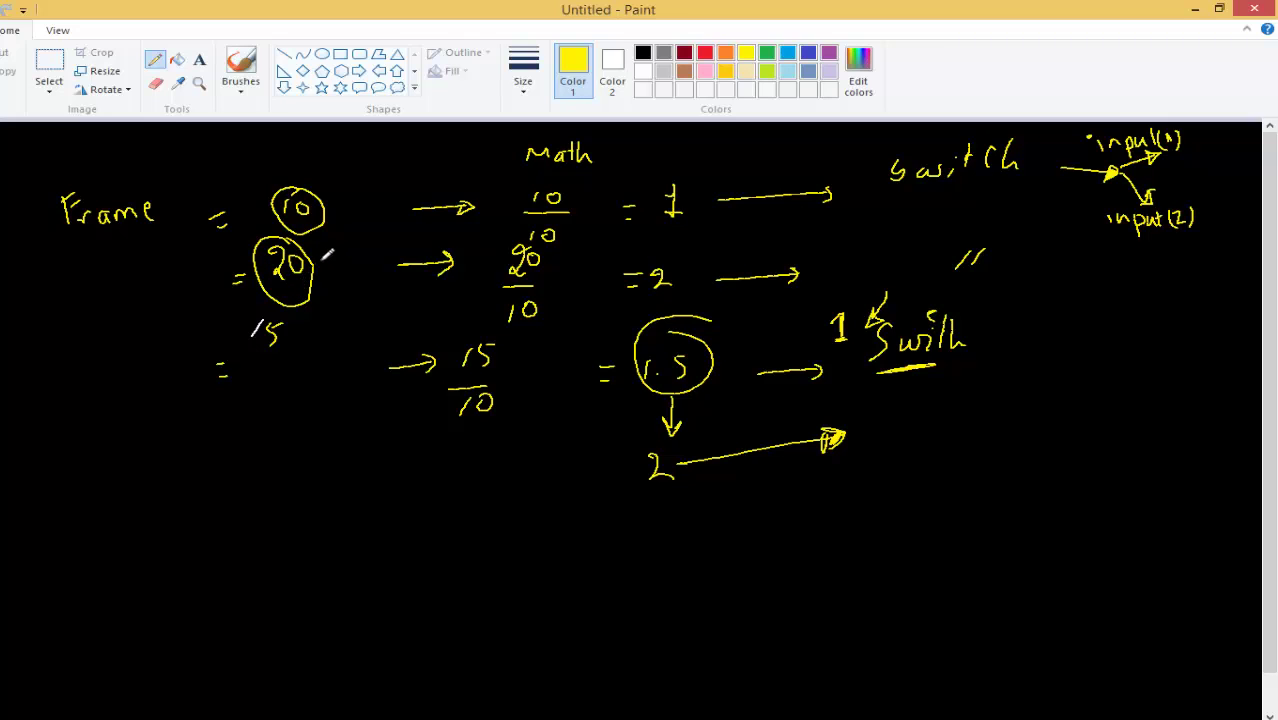
Step: Return to Cinema 4D, rewind the animation, and scrub to around frame 9
{"action": "left_click", "coordinate": [1194, 9]}
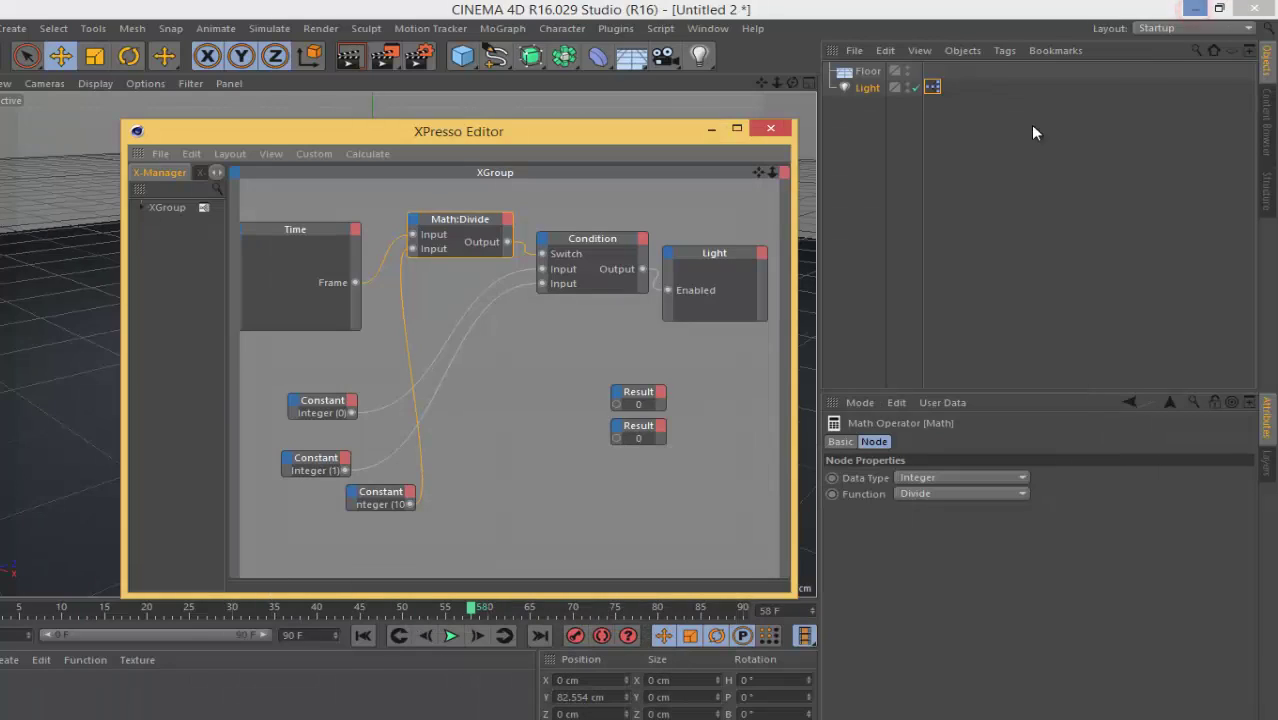
{"action": "left_click_drag", "start_coordinate": [570, 134], "coordinate": [1019, 183]}
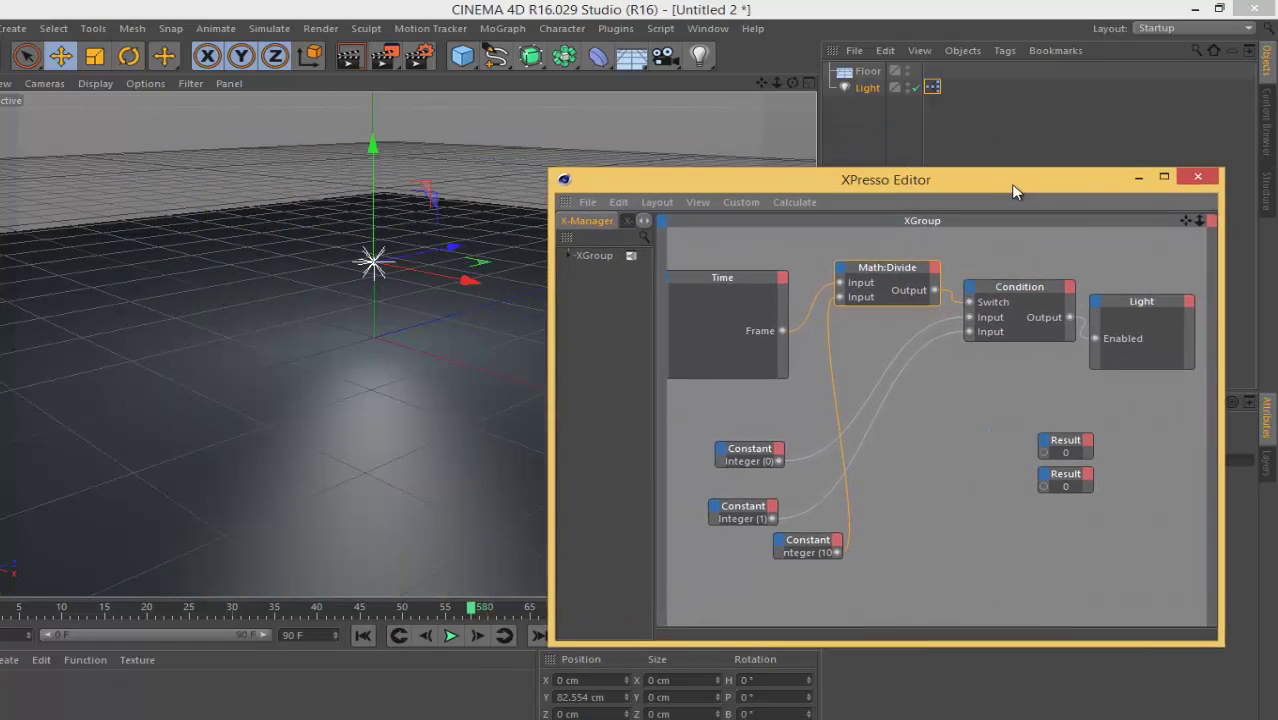
{"action": "left_click", "coordinate": [365, 635]}
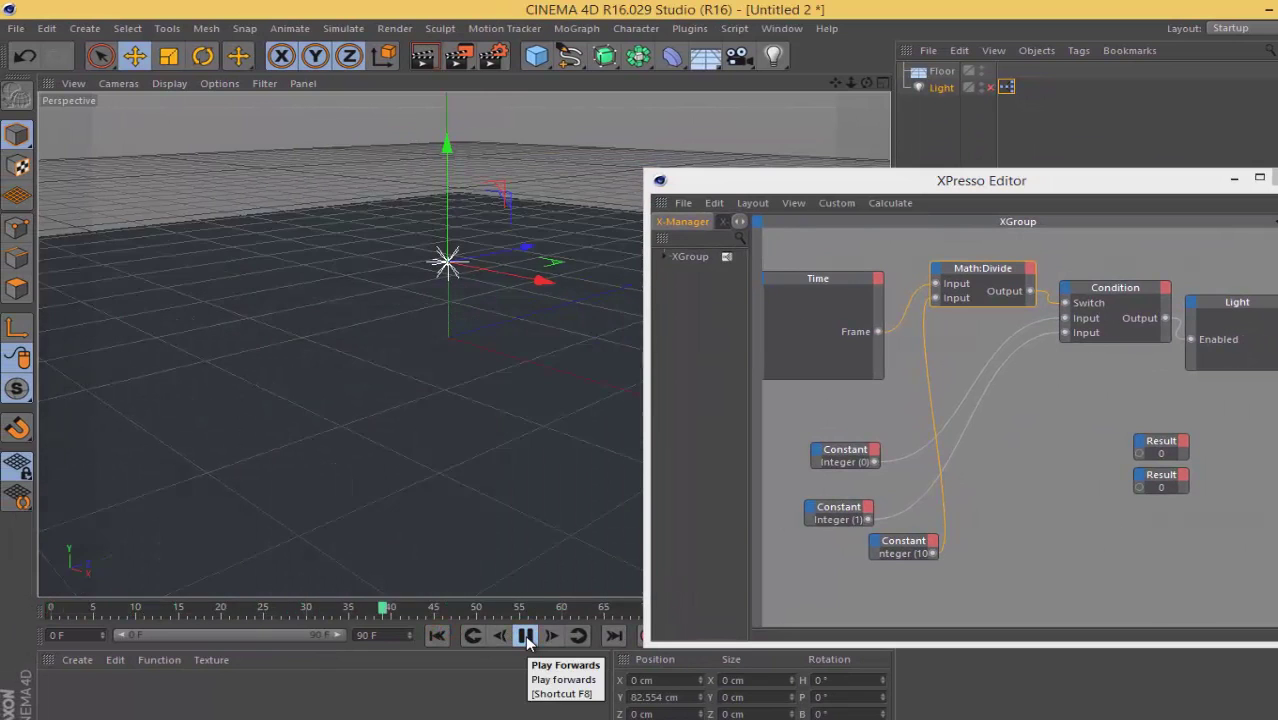
{"action": "left_click", "coordinate": [527, 637]}
{"action": "left_click", "coordinate": [435, 636]}
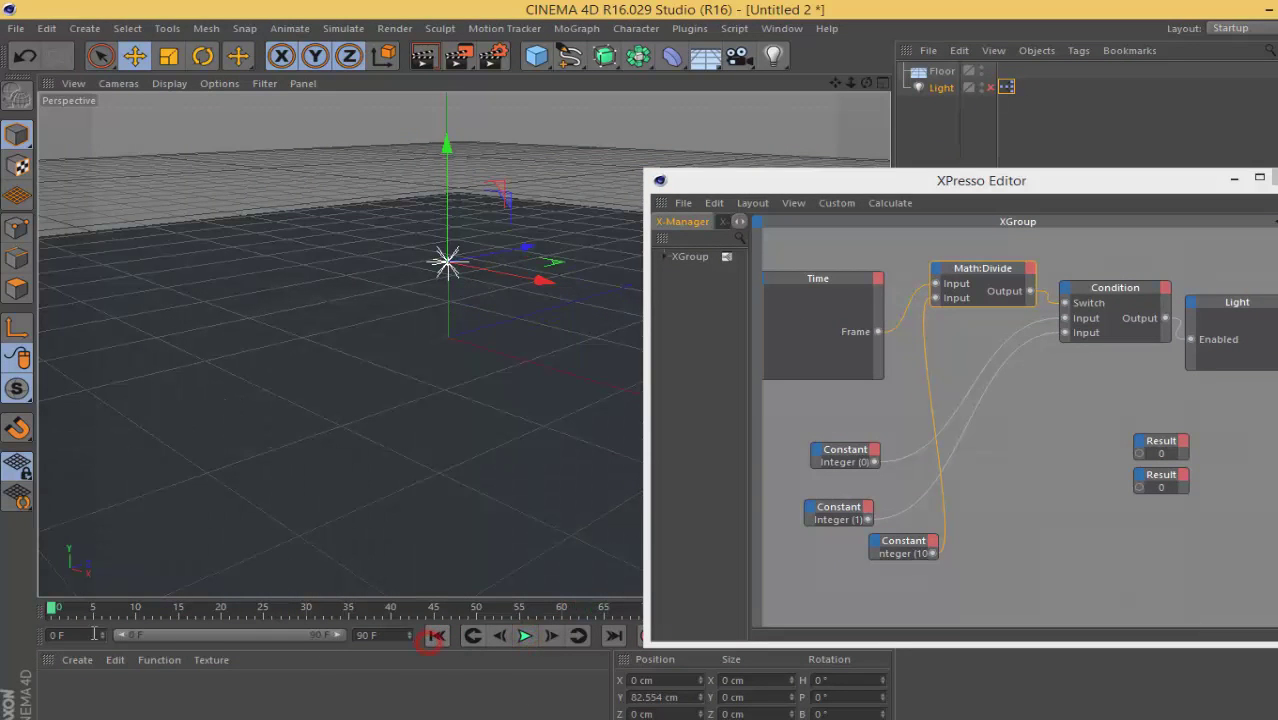
{"action": "left_click_drag", "start_coordinate": [53, 618], "coordinate": [133, 617]}
Step: Step frame by frame from 10, where the light turns on, to 20, where it turns off
{"action": "left_click", "coordinate": [551, 637]}
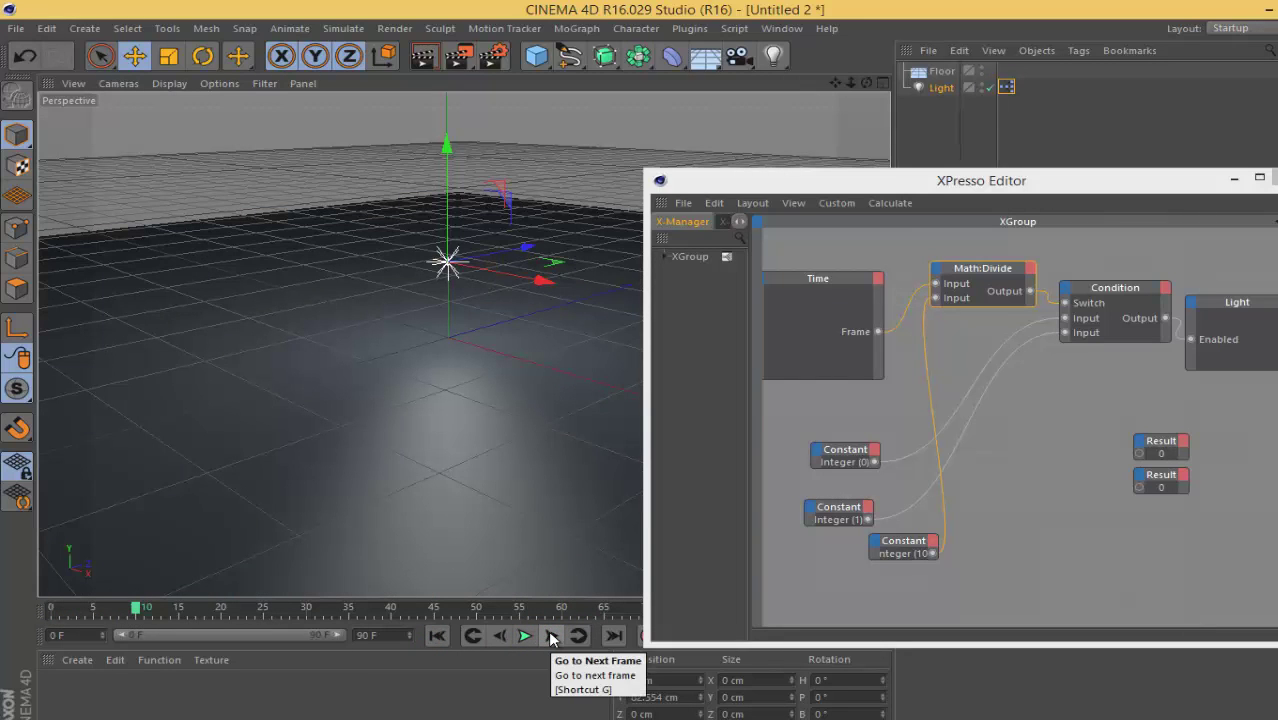
{"action": "left_click", "coordinate": [551, 637]}
{"action": "left_click", "coordinate": [551, 637]}
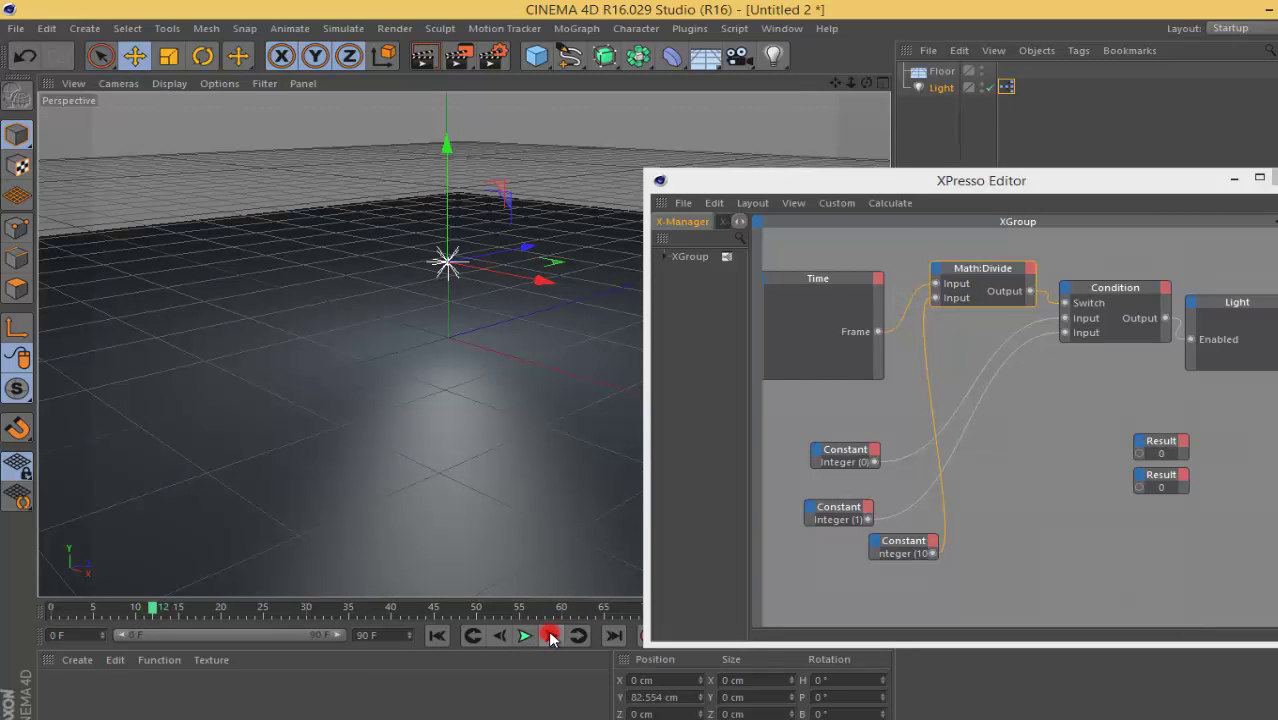
{"action": "left_click", "coordinate": [551, 637]}
{"action": "left_click", "coordinate": [551, 637]}
{"action": "left_click", "coordinate": [551, 637]}
{"action": "left_click", "coordinate": [551, 637]}
{"action": "left_click", "coordinate": [551, 637]}
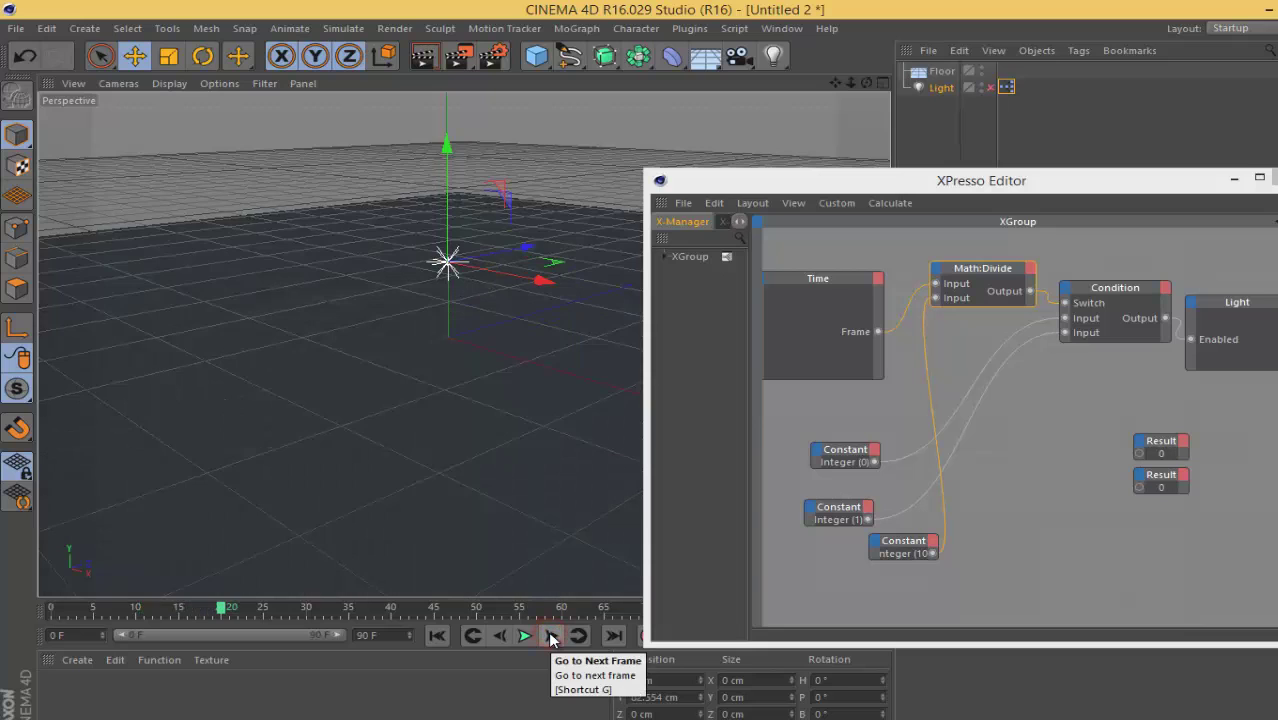
Step: Keep stepping forward until the light turns back on at frame 30
{"action": "left_click", "coordinate": [551, 637]}
{"action": "left_click", "coordinate": [551, 637]}
{"action": "left_click", "coordinate": [551, 637]}
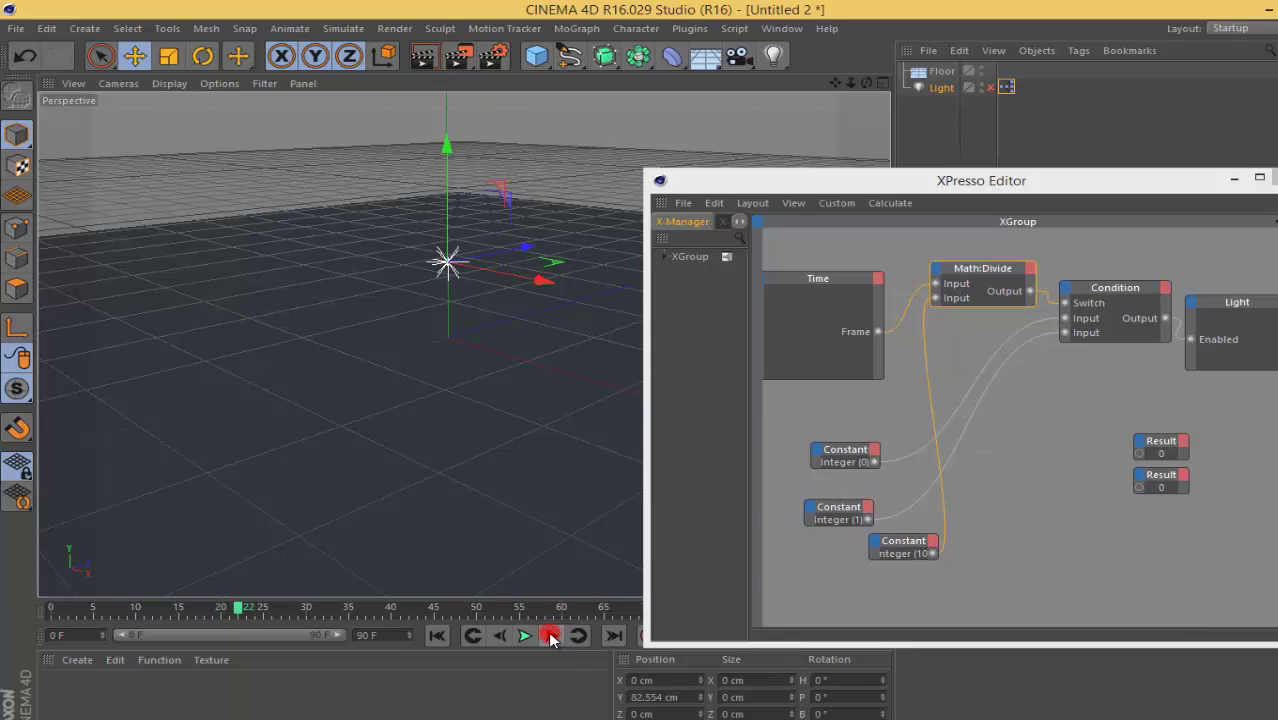
{"action": "left_click", "coordinate": [551, 637]}
{"action": "left_click", "coordinate": [551, 637]}
{"action": "left_click", "coordinate": [551, 637]}
{"action": "left_click", "coordinate": [551, 637]}
{"action": "left_click", "coordinate": [551, 637]}
{"action": "left_click", "coordinate": [551, 637]}
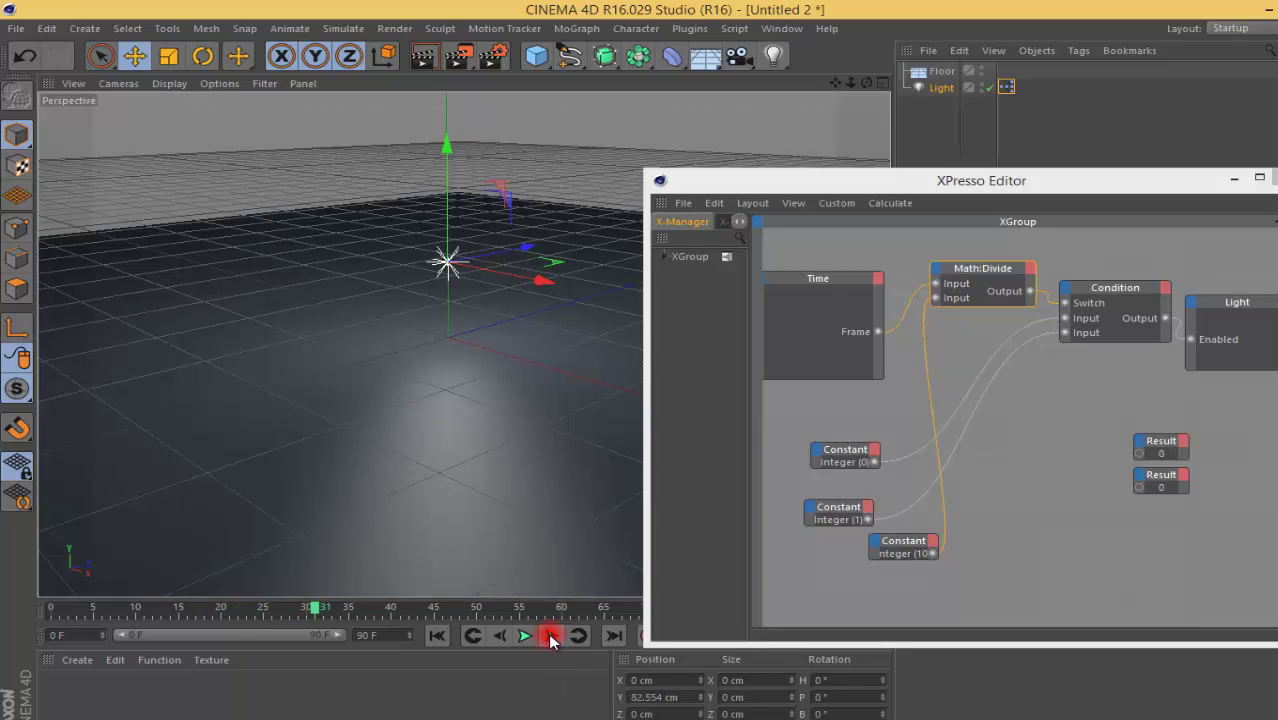
{"action": "left_click", "coordinate": [551, 637]}
{"action": "left_click", "coordinate": [551, 637]}
{"action": "left_click", "coordinate": [551, 637]}
{"action": "left_click", "coordinate": [551, 637]}
{"action": "left_click", "coordinate": [551, 637]}
{"action": "left_click_drag", "start_coordinate": [917, 191], "coordinate": [845, 175]}
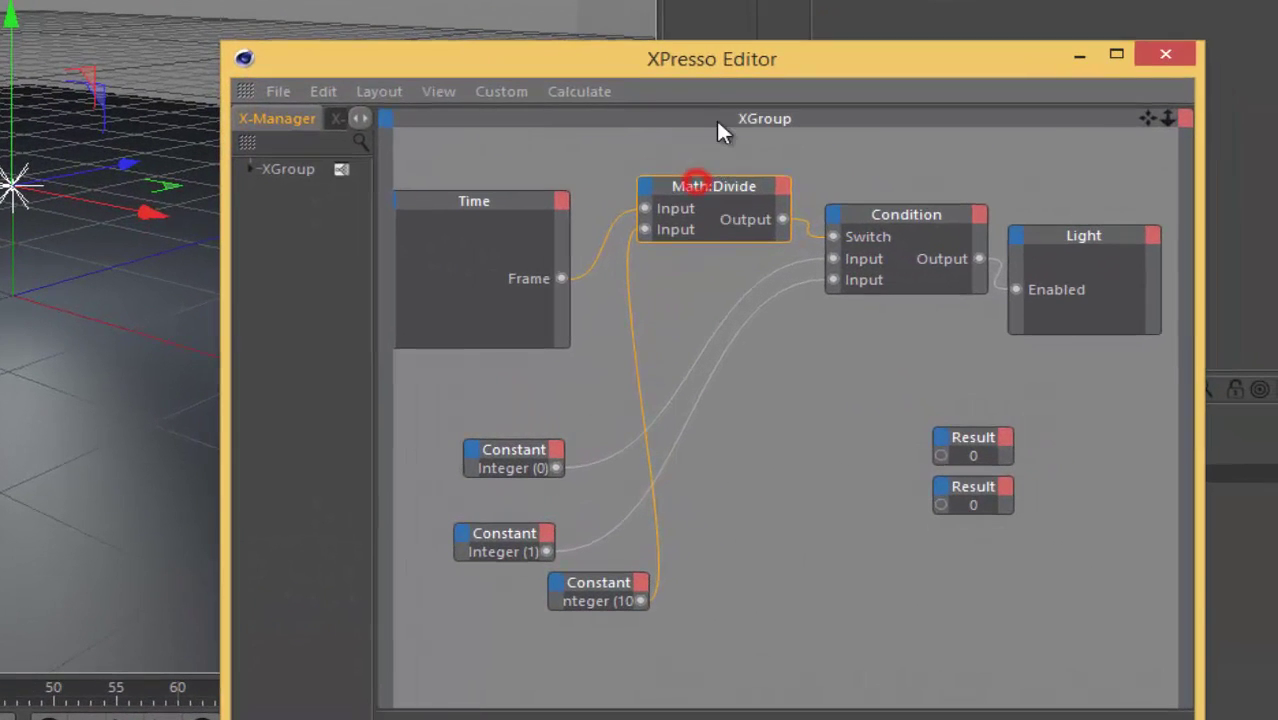
Step: Set the bottom Constant node's Value to 15 in the Attribute Manager
{"action": "left_click", "coordinate": [580, 600]}
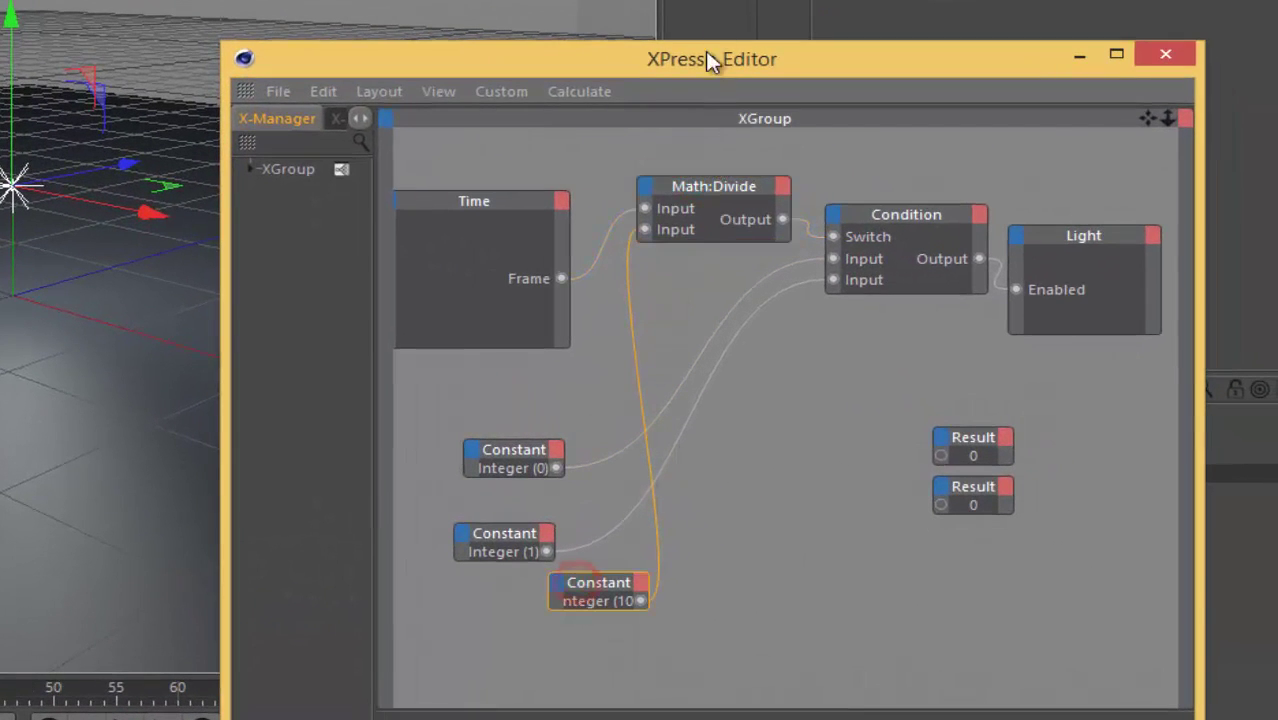
{"action": "mouse_move", "coordinate": [639, 57]}
{"action": "left_mouse_down"}
{"action": "mouse_move", "coordinate": [65, 89]}
{"action": "mouse_move", "coordinate": [61, 118]}
{"action": "left_mouse_up"}
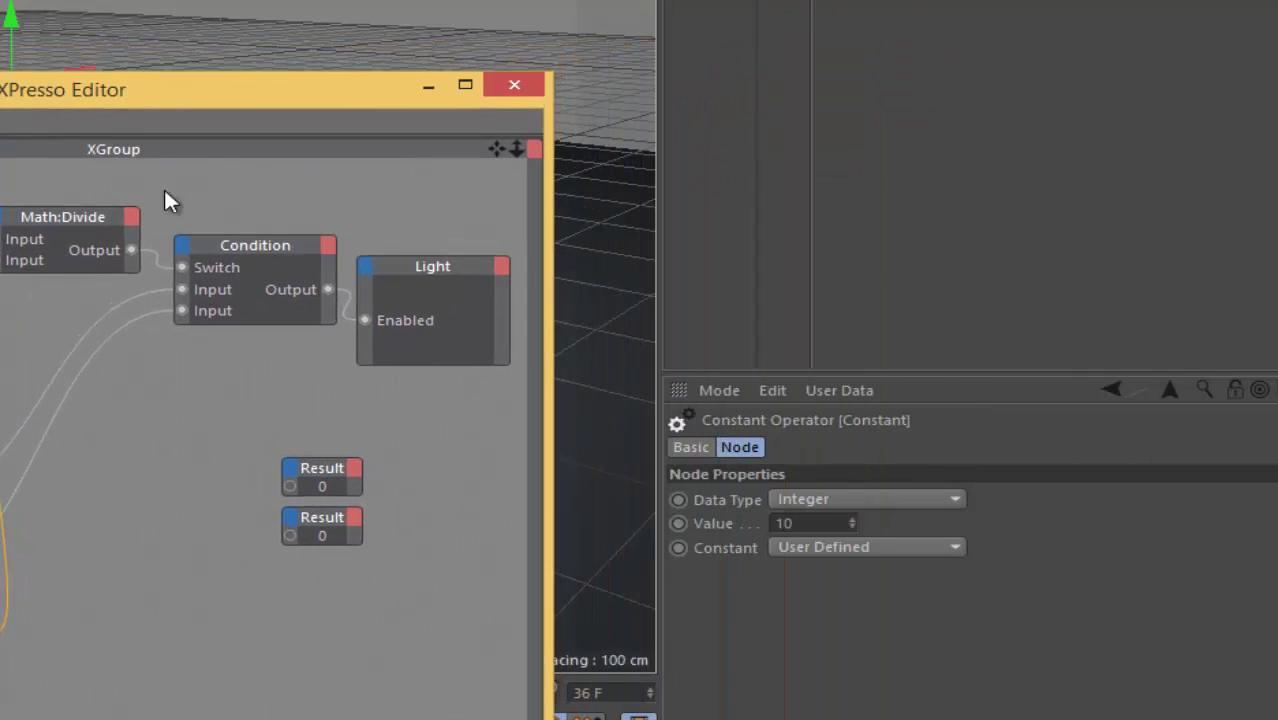
{"action": "left_click", "coordinate": [785, 523]}
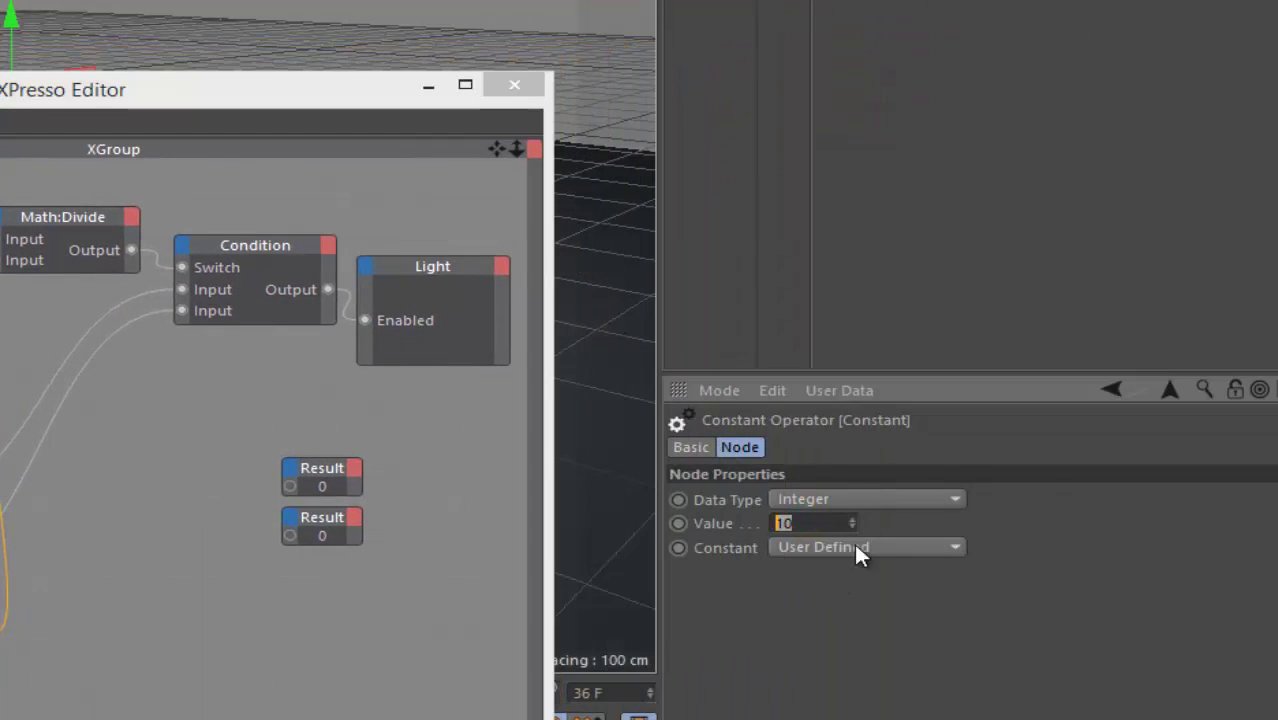
{"action": "type", "text": "15"}
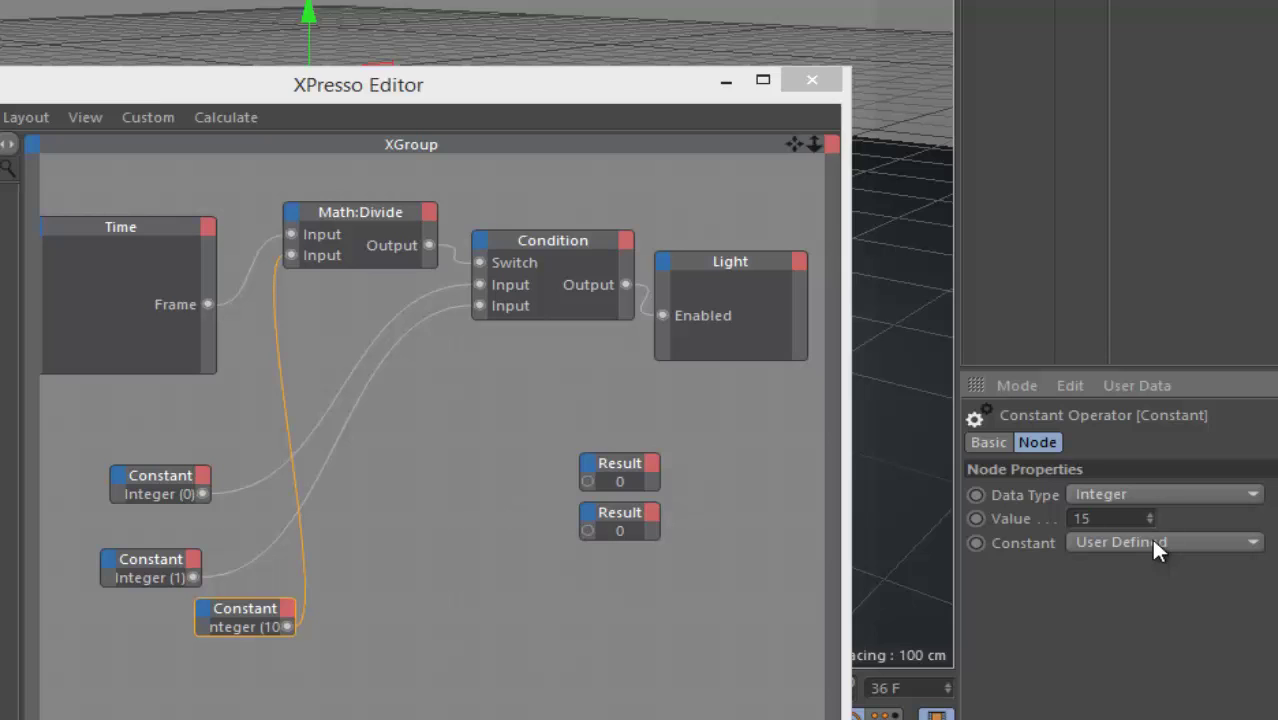
{"action": "key", "text": "Return"}
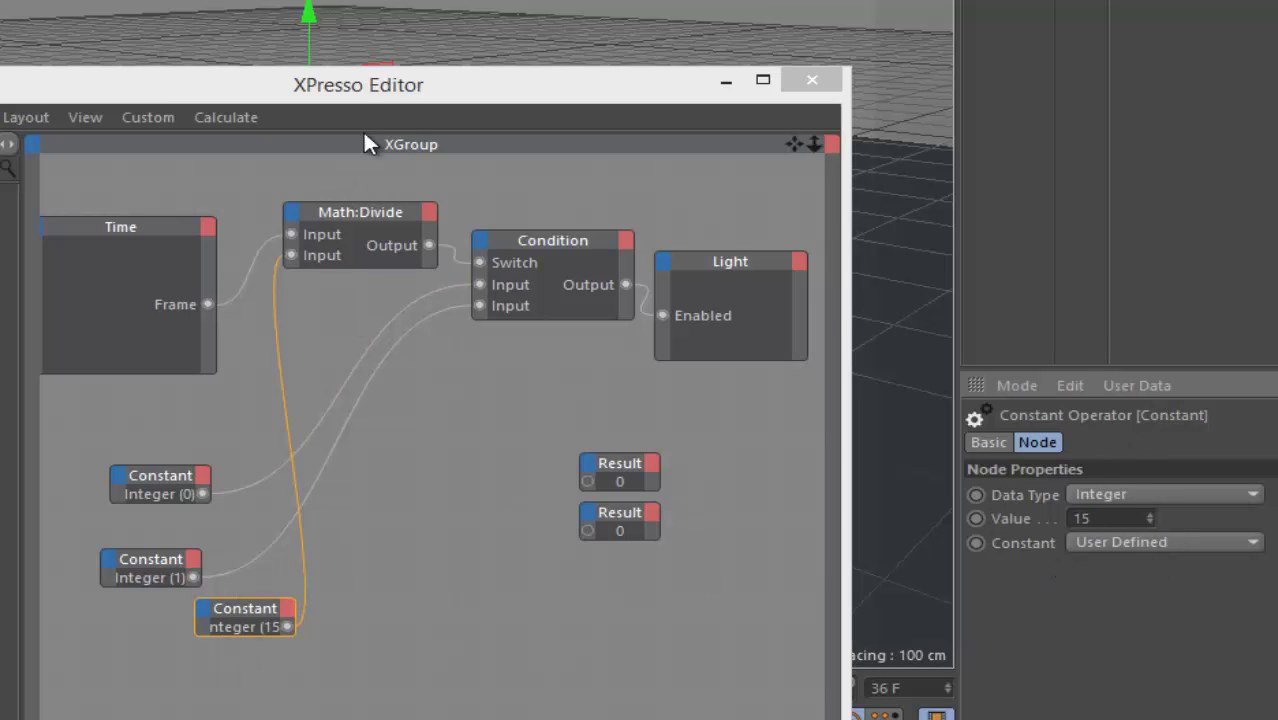
{"action": "left_click_drag", "start_coordinate": [428, 92], "coordinate": [1092, 102]}
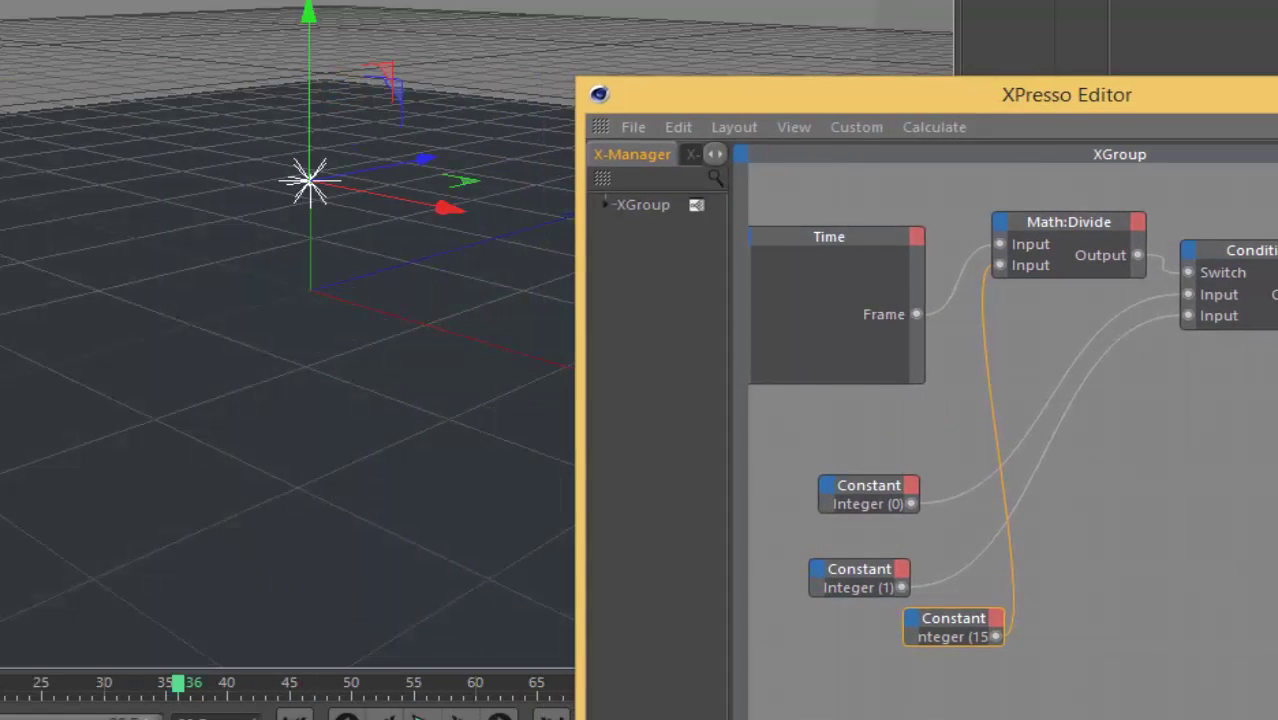
Step: Rewind to frame 0 and scrub forward toward frame 15 to see the light come on
{"action": "left_click", "coordinate": [294, 717]}
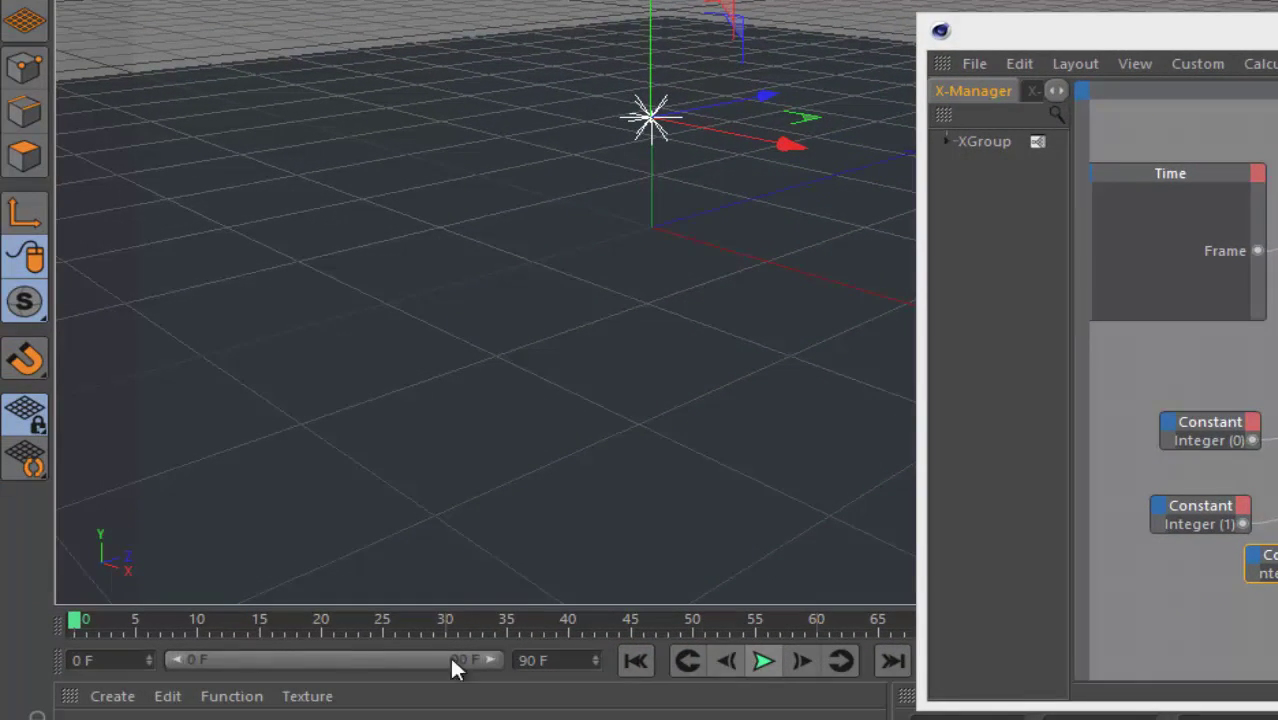
{"action": "left_click_drag", "start_coordinate": [96, 618], "coordinate": [233, 615]}
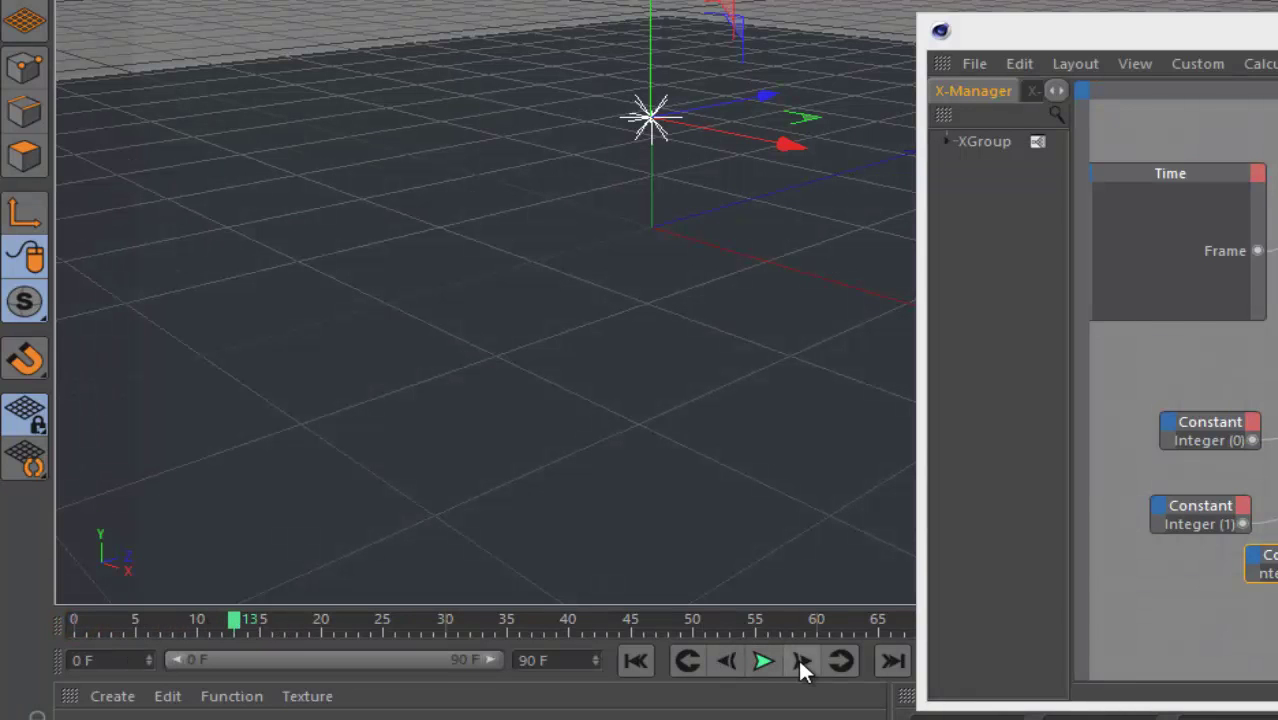
{"action": "left_click", "coordinate": [801, 661]}
{"action": "left_click", "coordinate": [801, 661]}
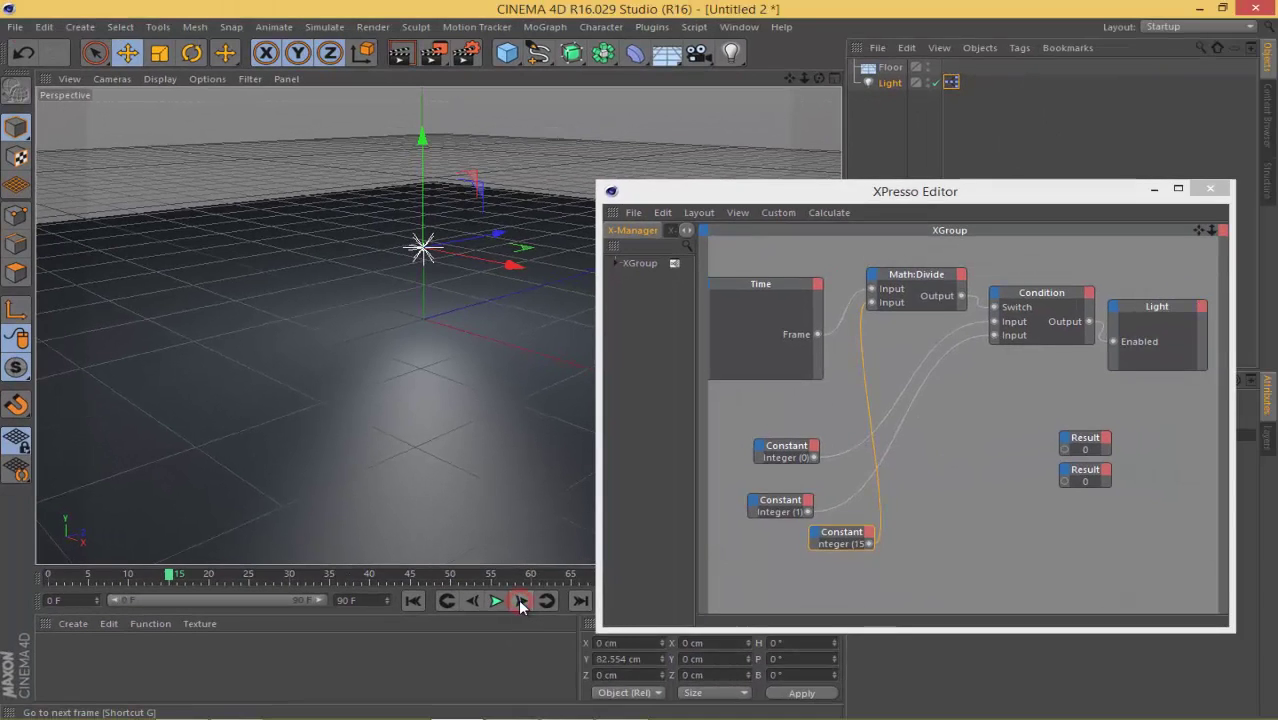
Step: Advance frame by frame past frame 30 to confirm the light turns off, then shift the XPresso editor left
{"action": "left_click", "coordinate": [520, 603]}
{"action": "left_click", "coordinate": [520, 603]}
{"action": "left_click", "coordinate": [520, 603]}
{"action": "left_click", "coordinate": [520, 603]}
{"action": "left_click", "coordinate": [520, 603]}
{"action": "left_click", "coordinate": [520, 603]}
{"action": "left_click", "coordinate": [520, 603]}
{"action": "left_click", "coordinate": [520, 603]}
{"action": "left_click", "coordinate": [520, 603]}
{"action": "left_click", "coordinate": [520, 603]}
{"action": "left_click", "coordinate": [520, 603]}
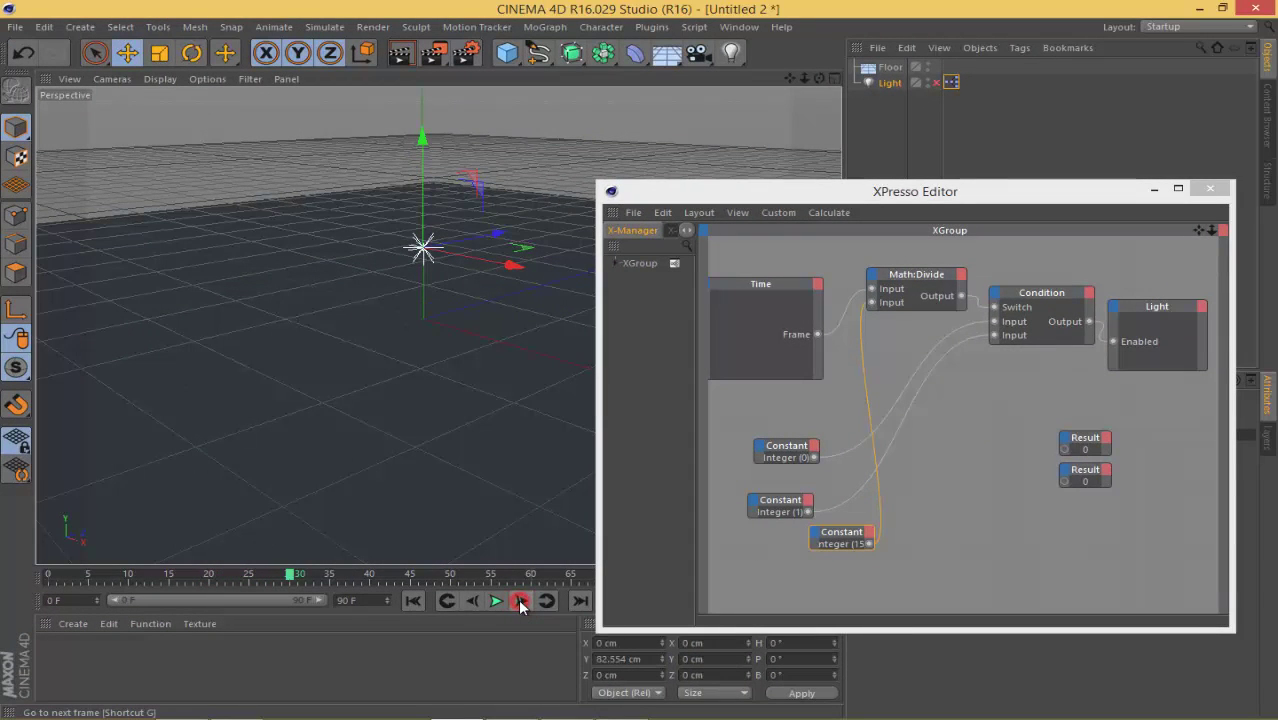
{"action": "left_click", "coordinate": [520, 603]}
{"action": "left_click", "coordinate": [520, 604]}
{"action": "left_click", "coordinate": [520, 604]}
{"action": "left_click", "coordinate": [520, 605]}
{"action": "left_click_drag", "start_coordinate": [948, 191], "coordinate": [793, 194]}
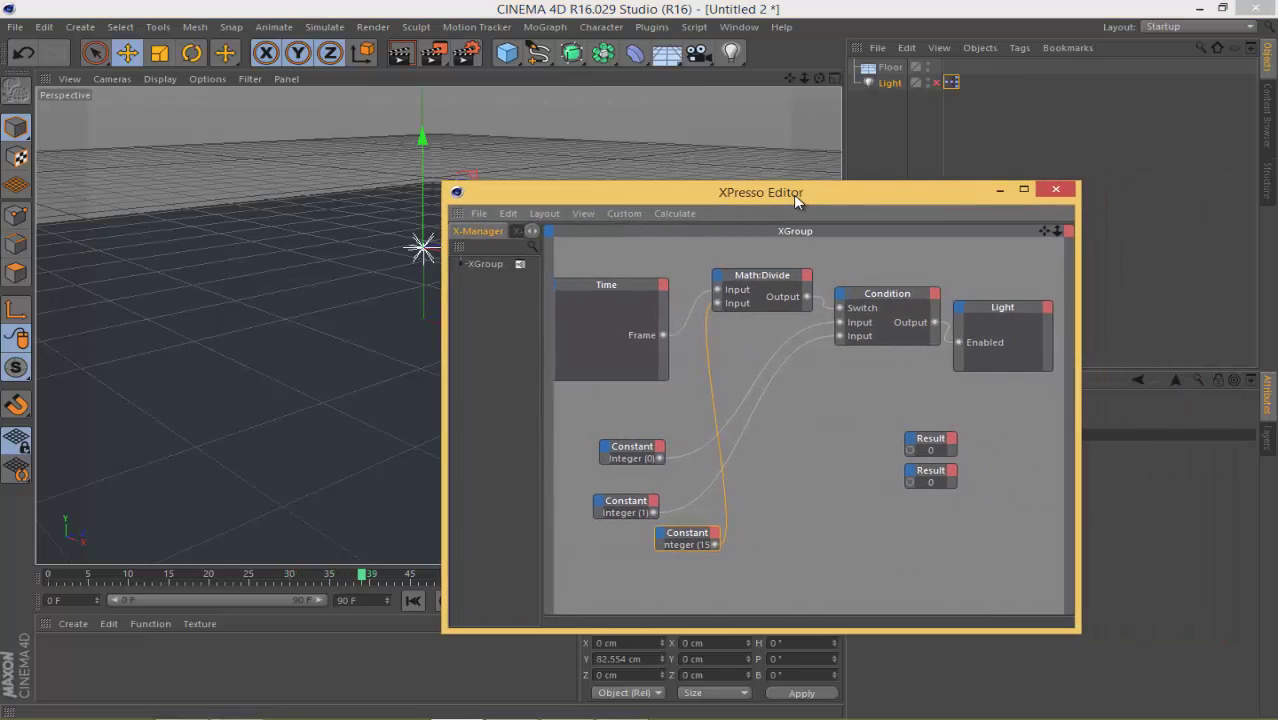